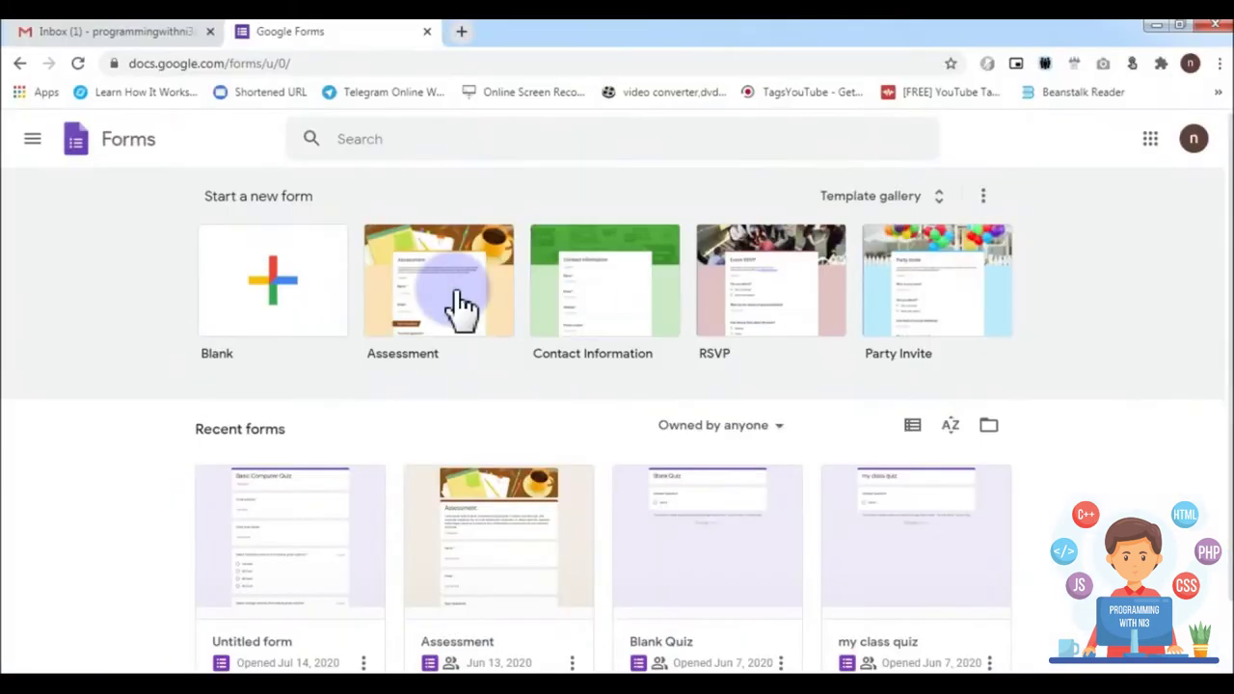
Step: Switch between the Gmail inbox and Forms home tabs to compare the signed-in accounts
{"action": "left_click", "coordinate": [140, 33]}
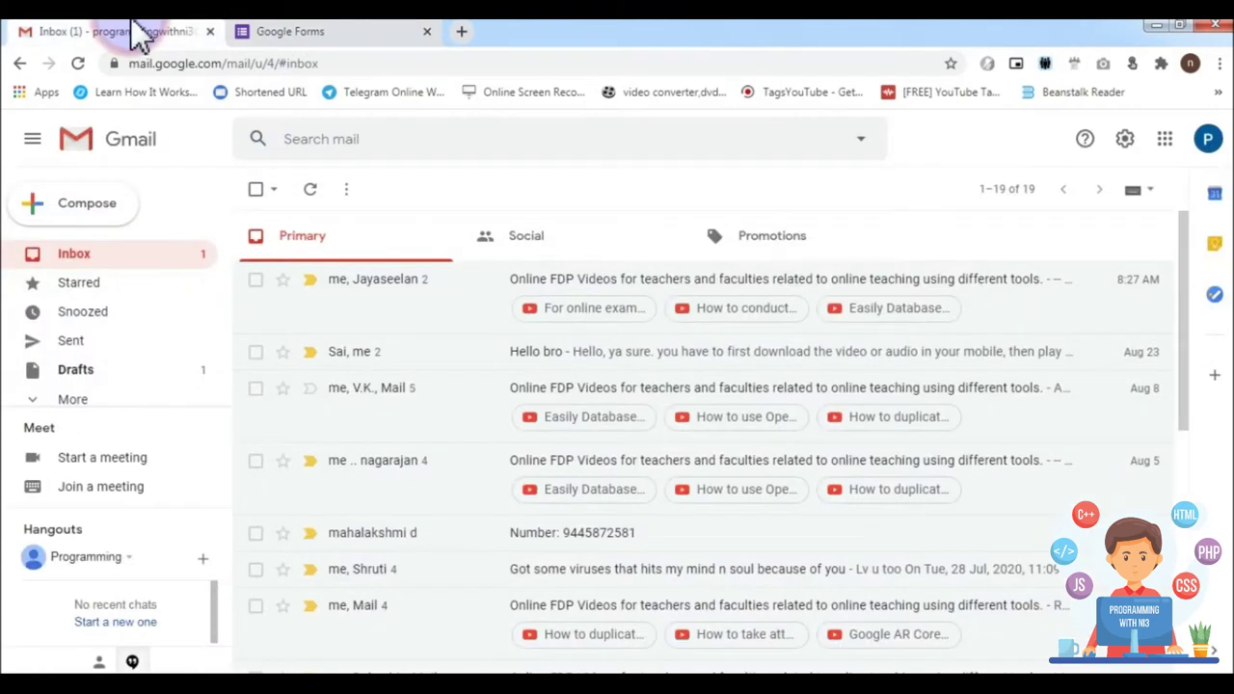
{"action": "left_click", "coordinate": [289, 30]}
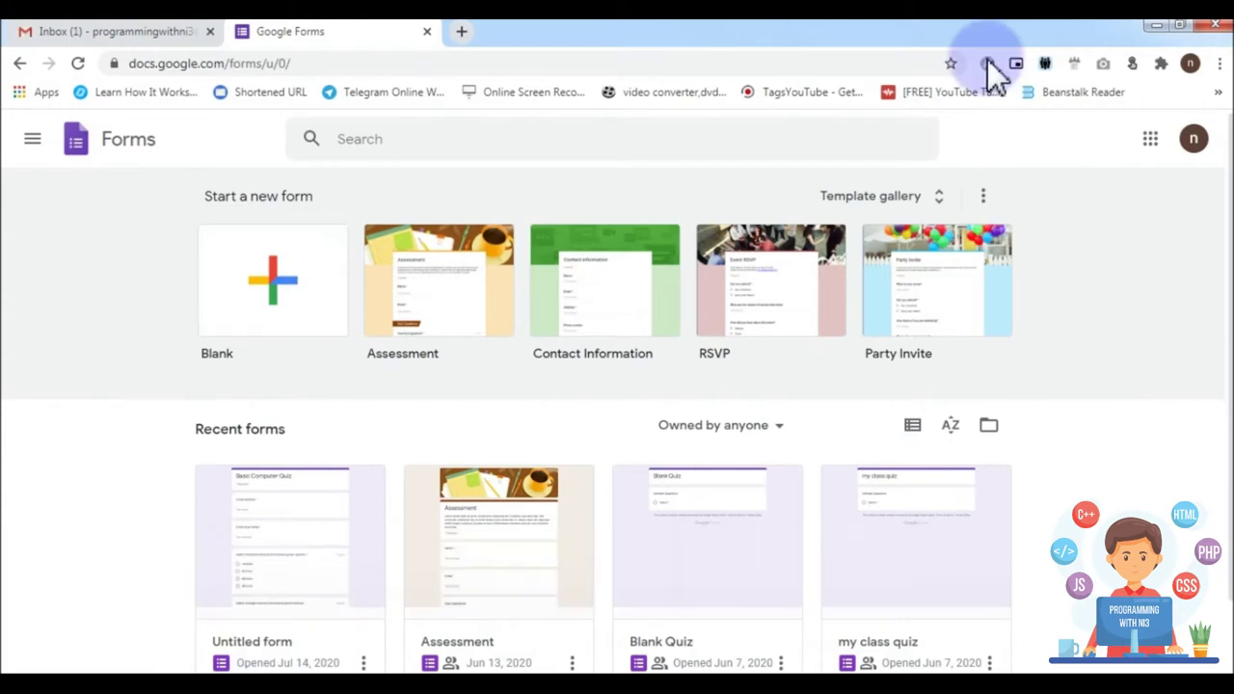
{"action": "key", "text": "ctrl+1"}
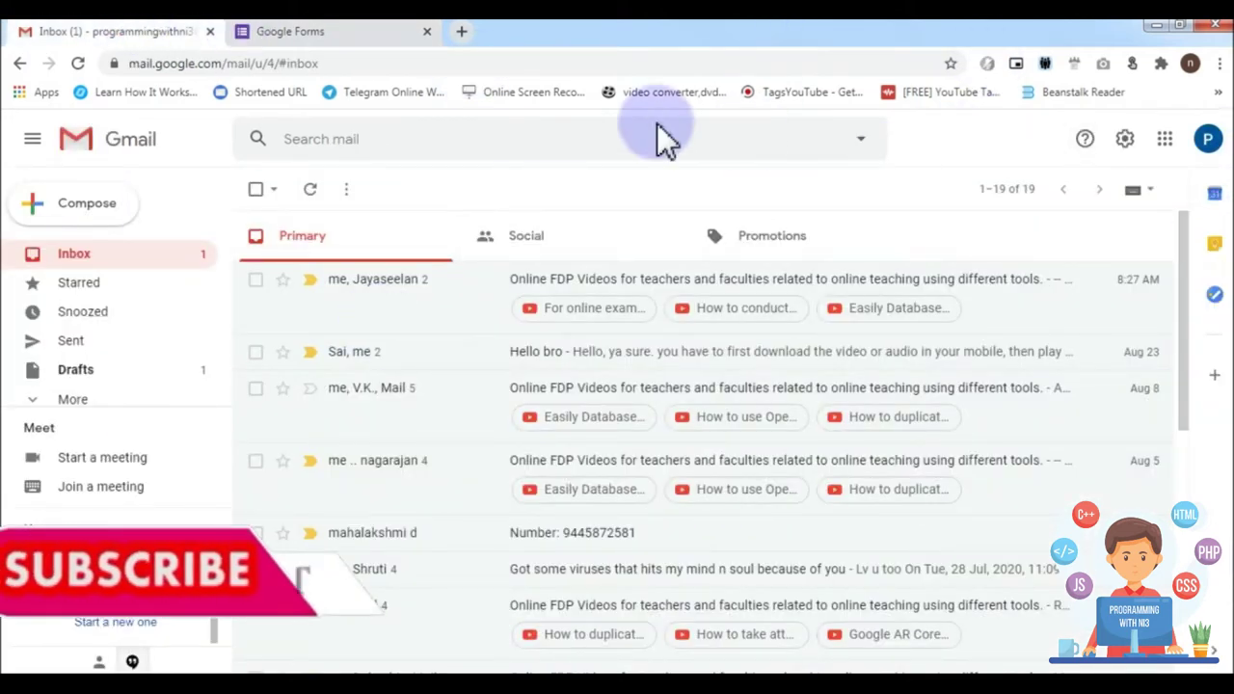
{"action": "key", "text": "ctrl+2"}
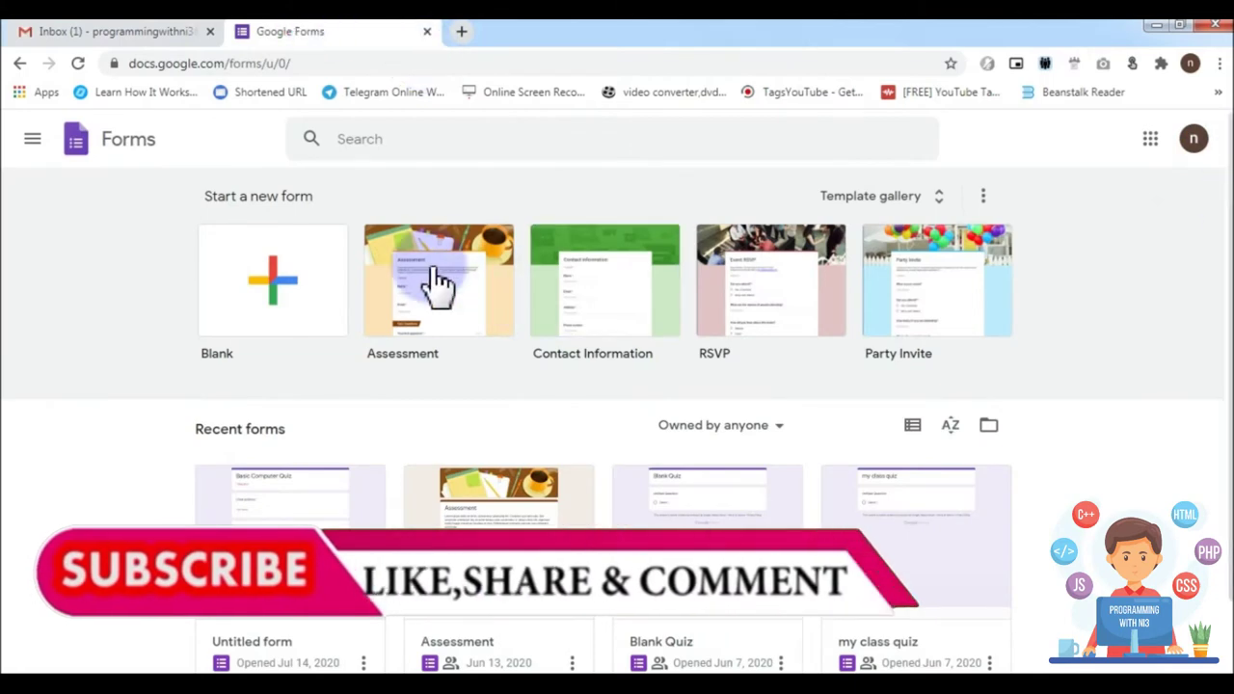
{"action": "left_click", "coordinate": [183, 31]}
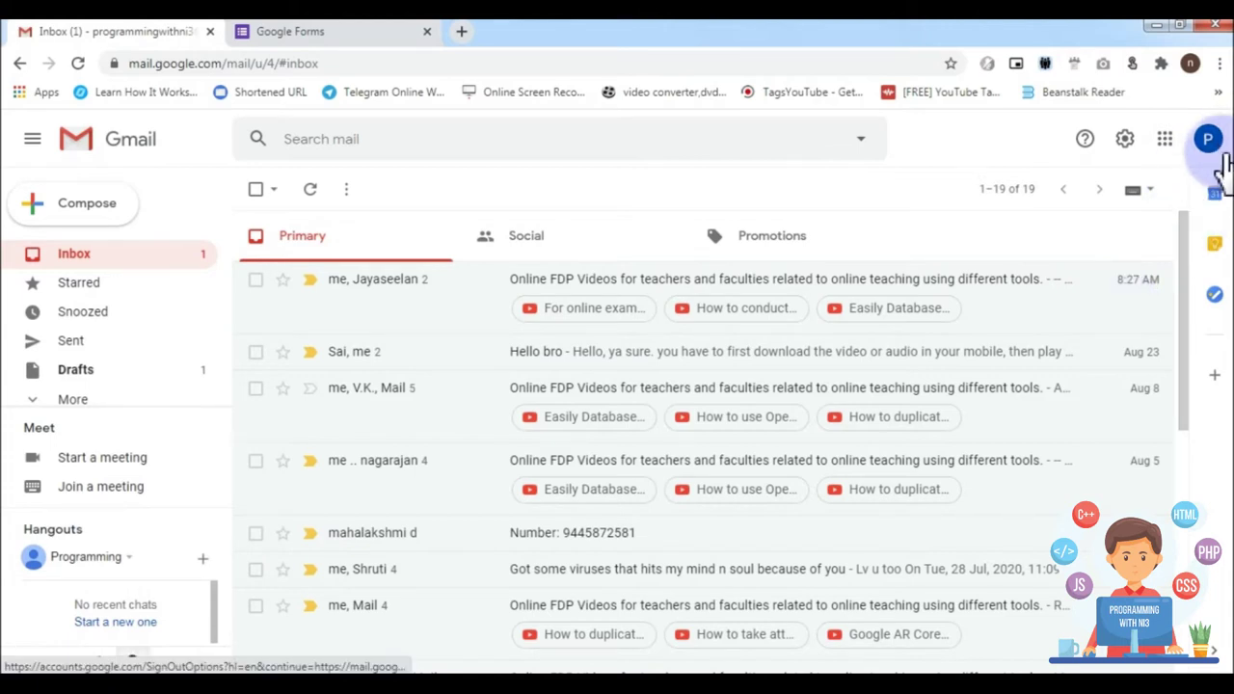
{"action": "key", "text": "ctrl+Tab"}
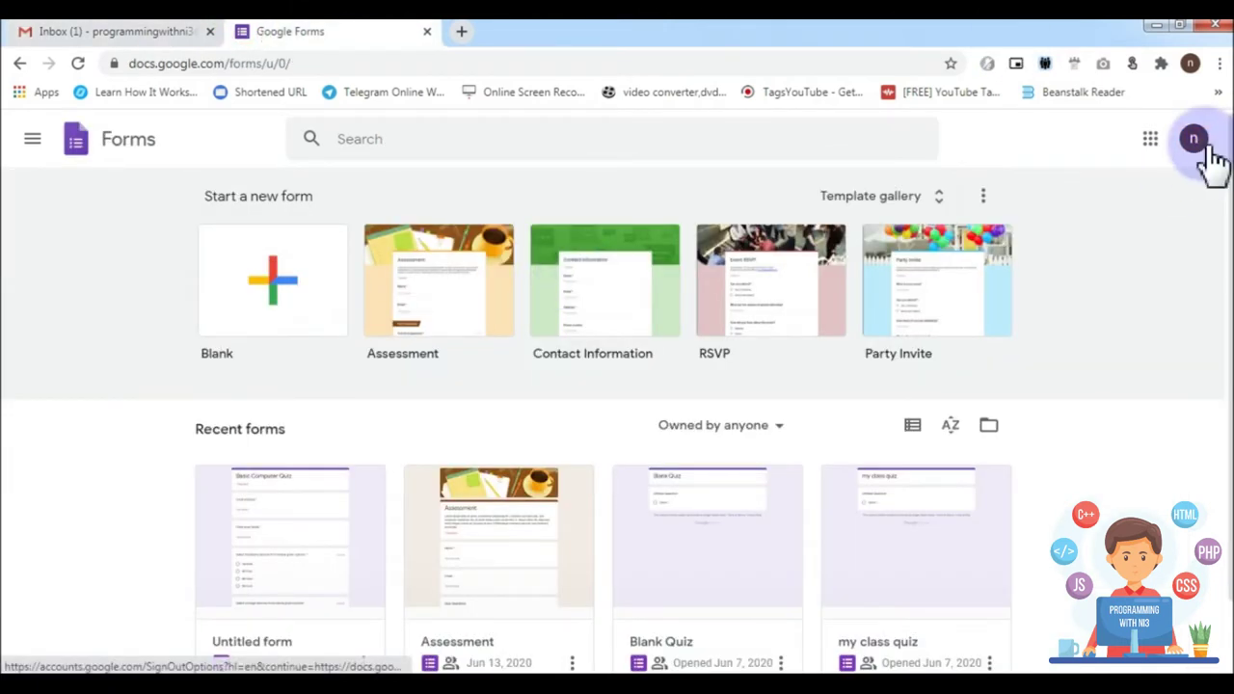
Step: Reopen Forms under the Gmail inbox's account and close the first account's Forms tab
{"action": "left_click", "coordinate": [1193, 139]}
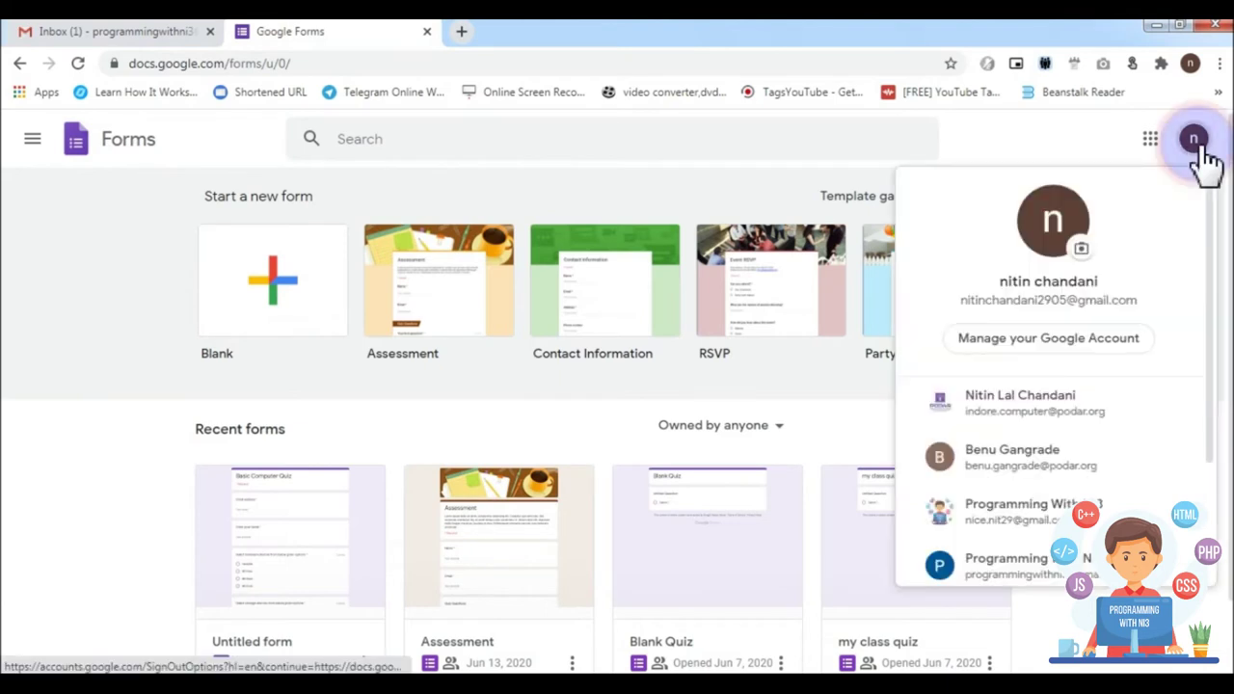
{"action": "left_click", "coordinate": [1010, 566]}
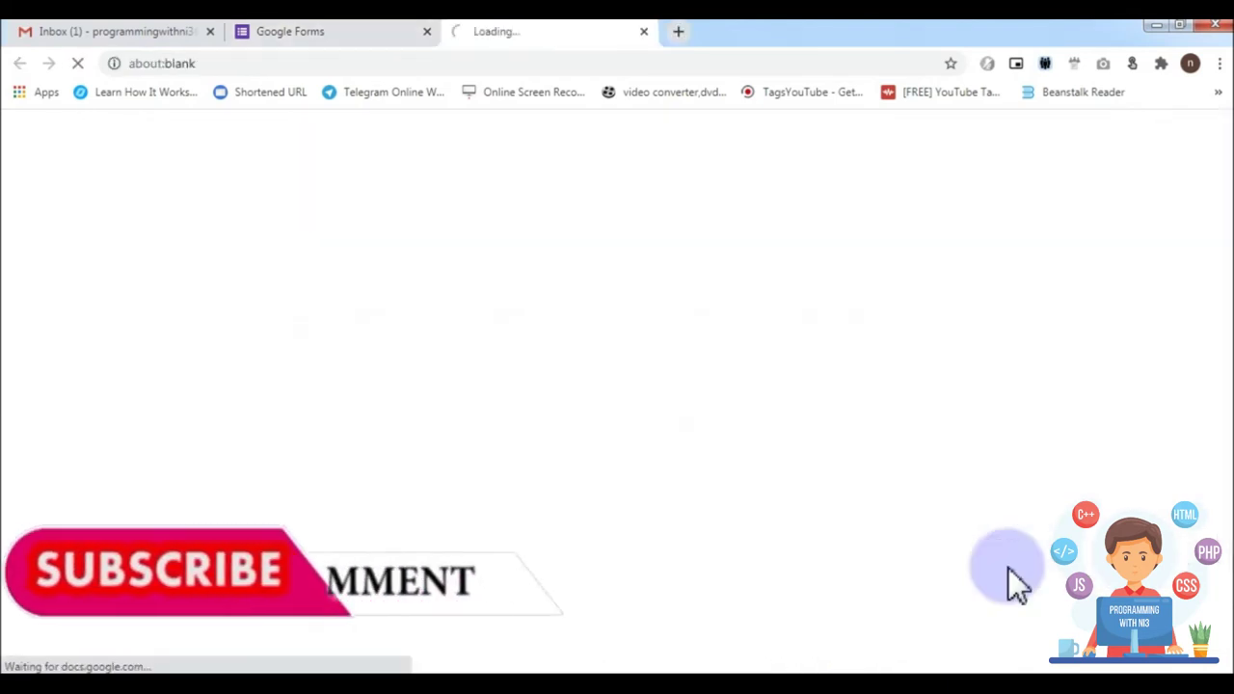
{"action": "left_click", "coordinate": [427, 32]}
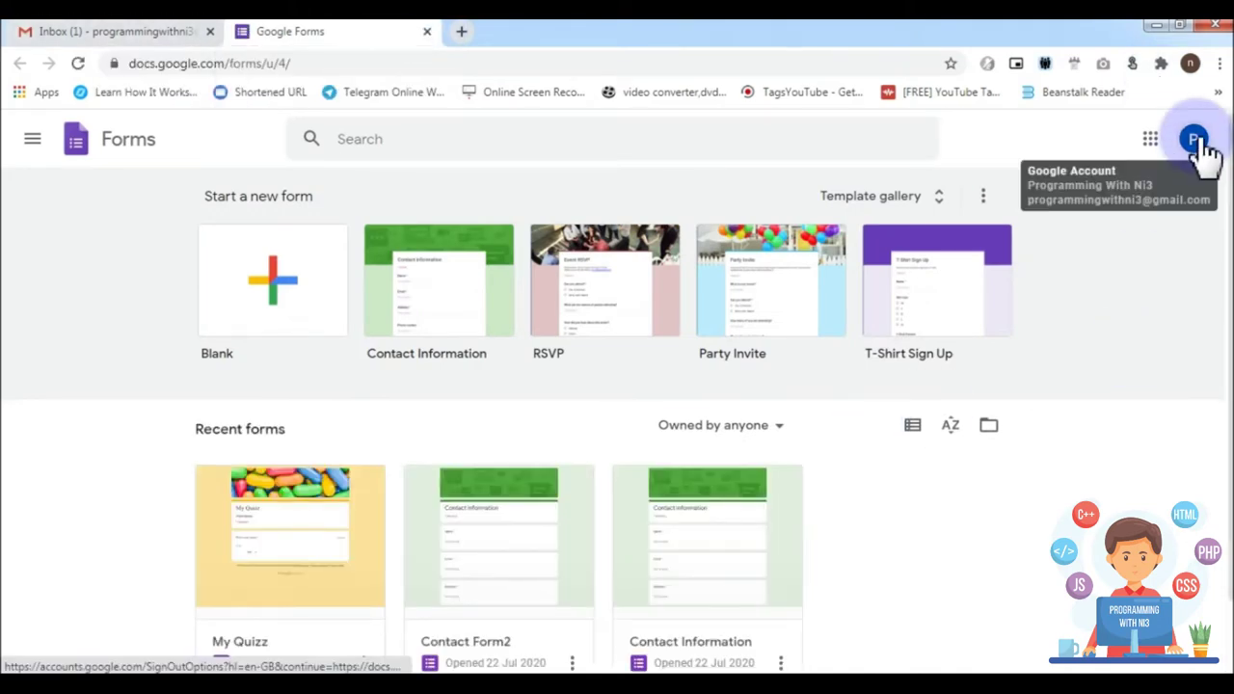
{"action": "key", "text": "ctrl+shift+Tab"}
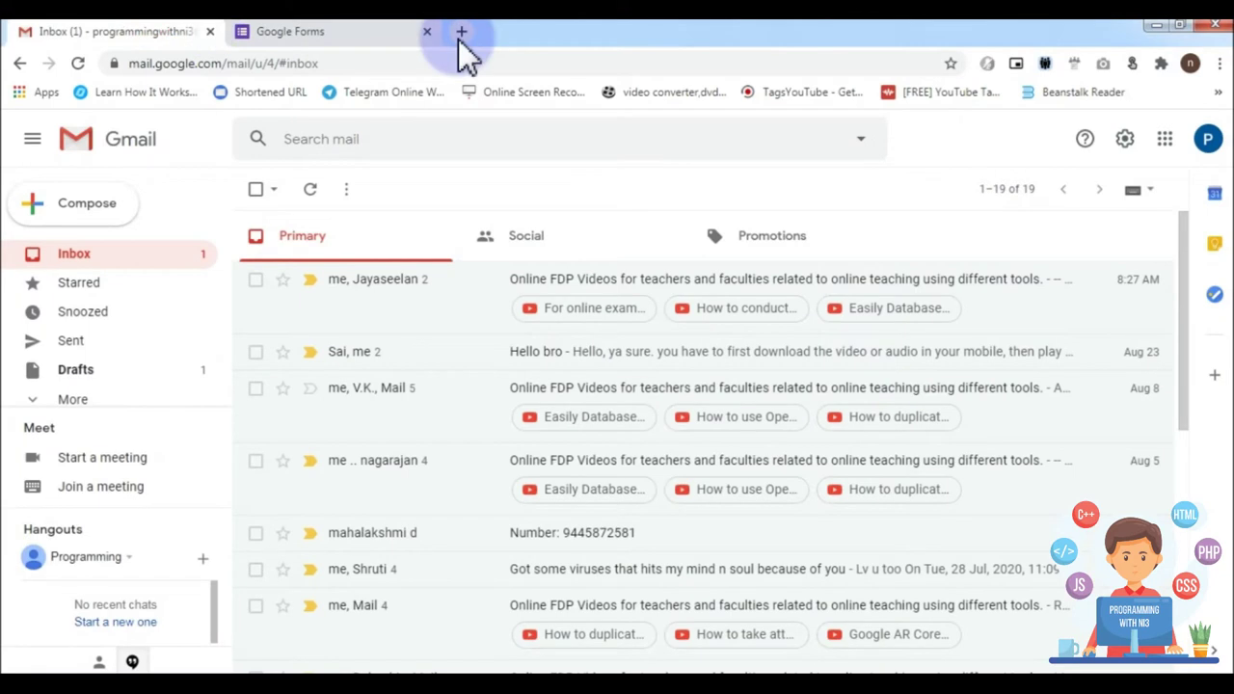
{"action": "left_click", "coordinate": [272, 28]}
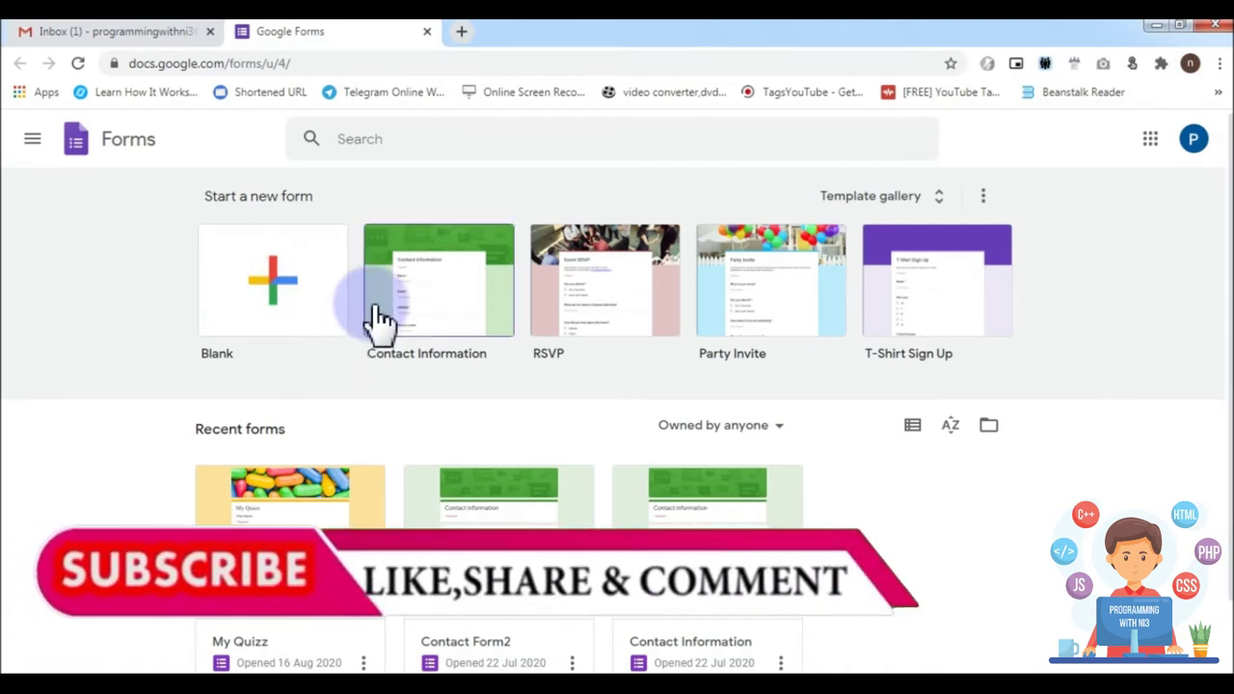
Step: Create a blank 'Untitled form' from the Blank tile under Start a new form
{"action": "left_click", "coordinate": [290, 307]}
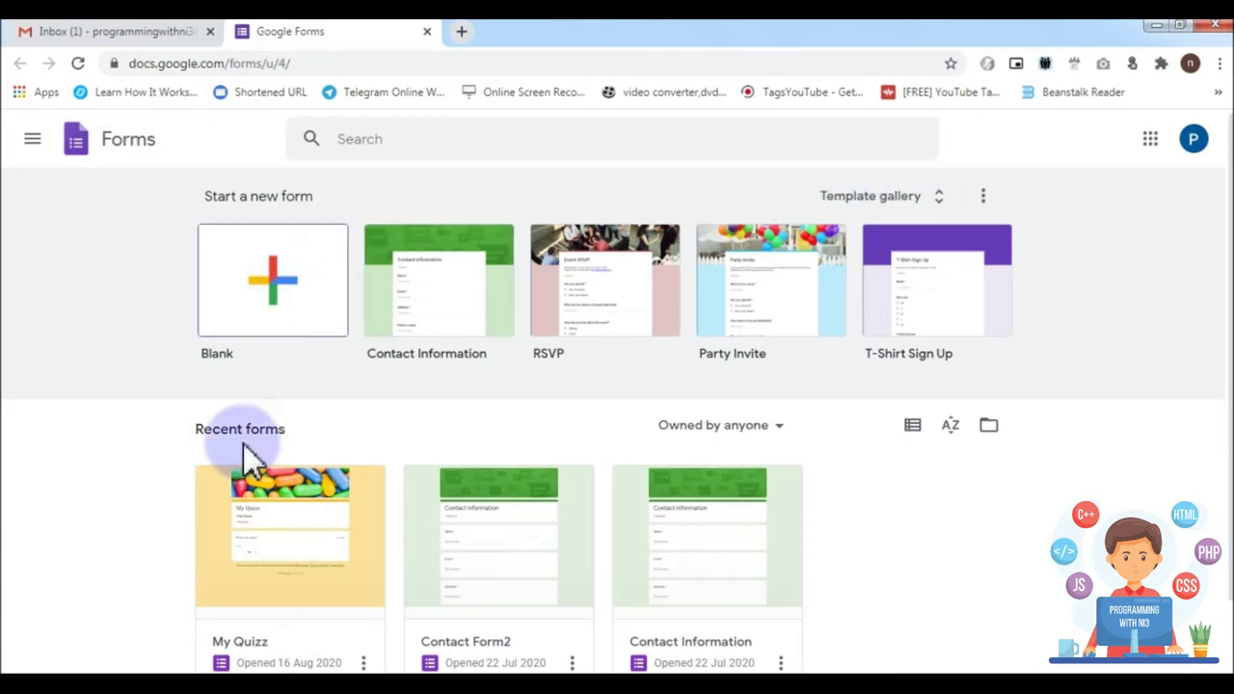
{"action": "left_click", "coordinate": [275, 279]}
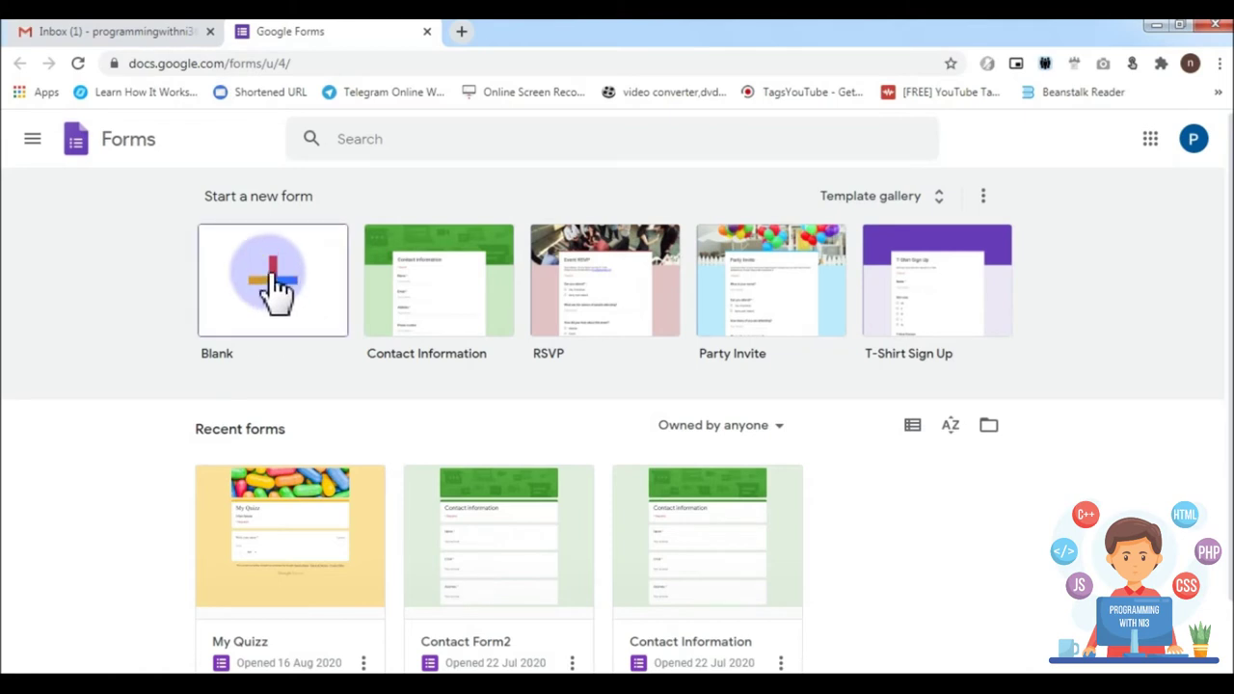
{"action": "left_click", "coordinate": [273, 273]}
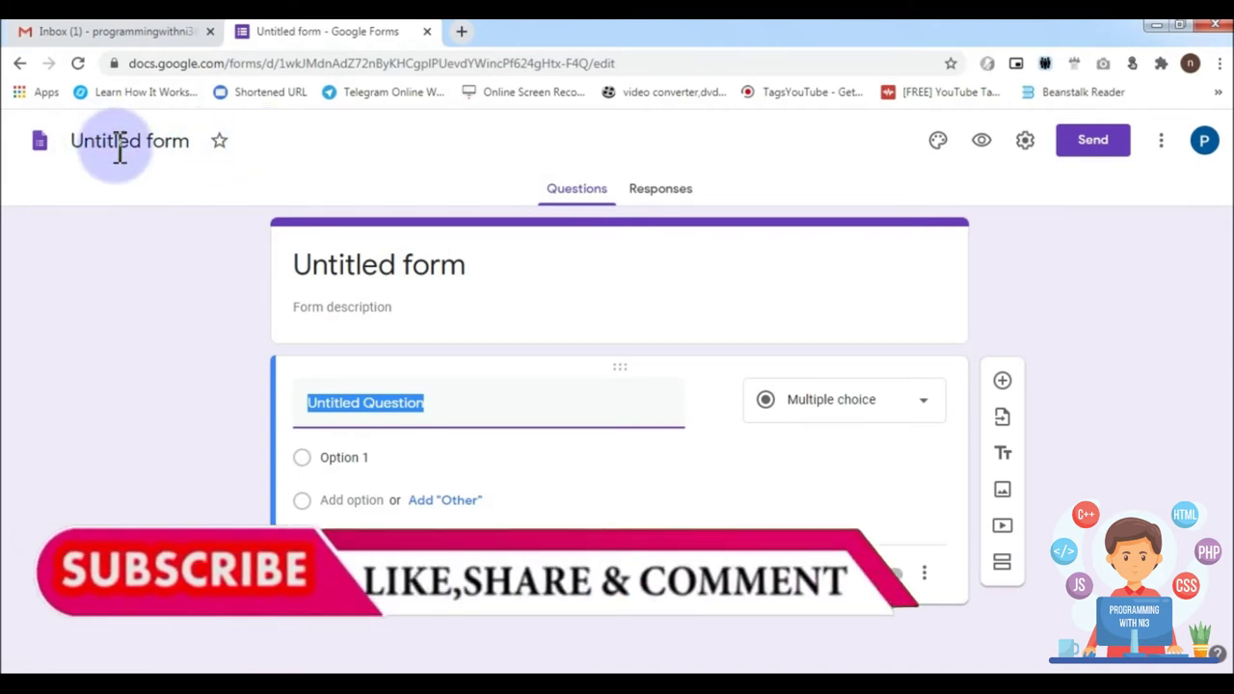
Step: Title the form 'Maggie Survey Form'
{"action": "left_click", "coordinate": [386, 263]}
{"action": "type", "text": "Conditional Form"}
{"action": "key", "text": "Left"}
{"action": "key", "text": "End"}
{"action": "key", "text": "ctrl+a"}
{"action": "type", "text": "S"}
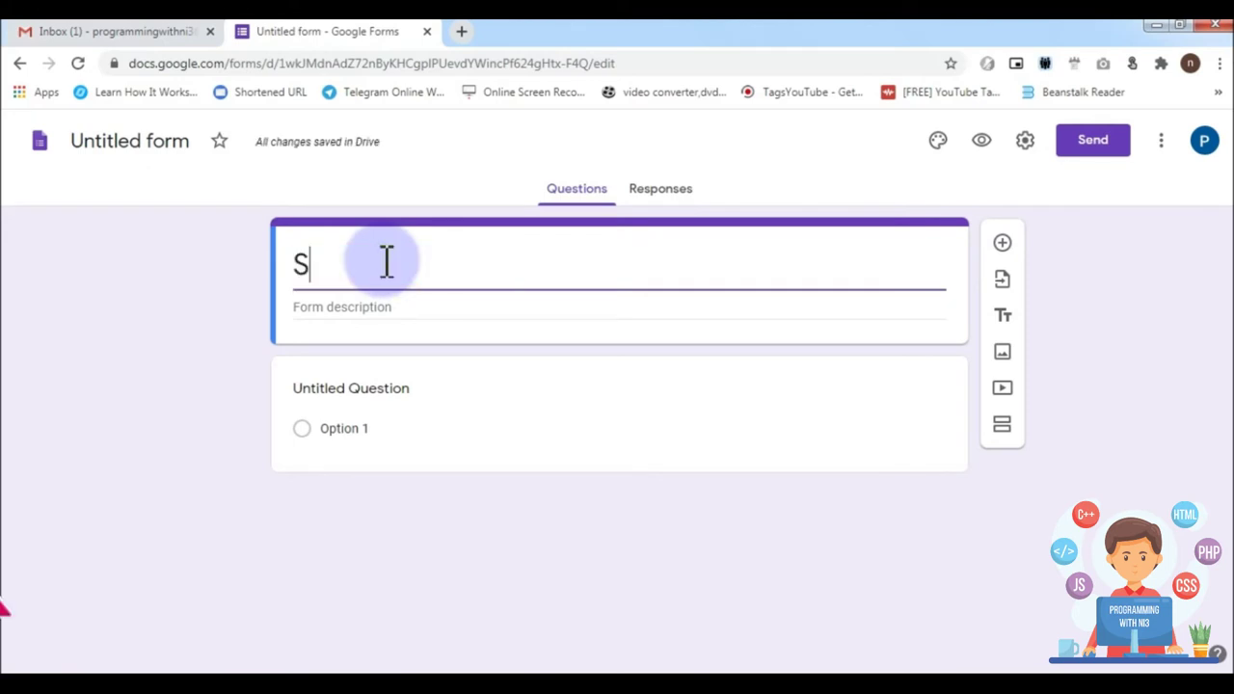
{"action": "type", "text": "urvey"}
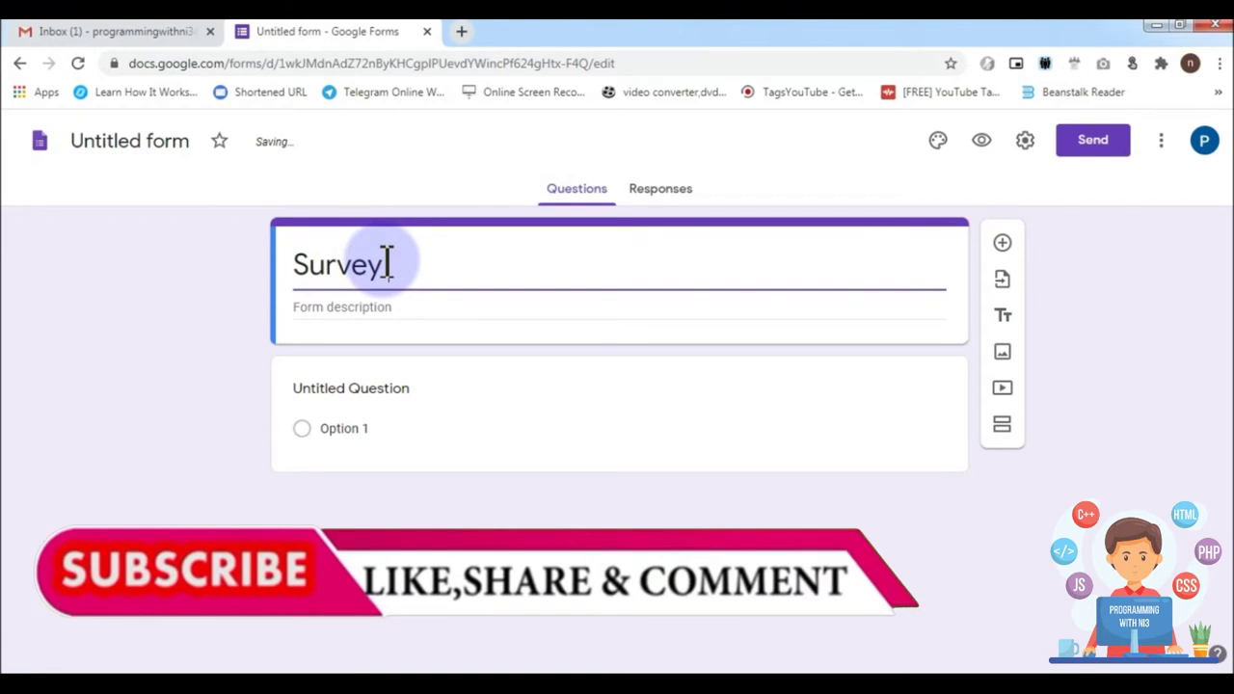
{"action": "type", "text": " Form"}
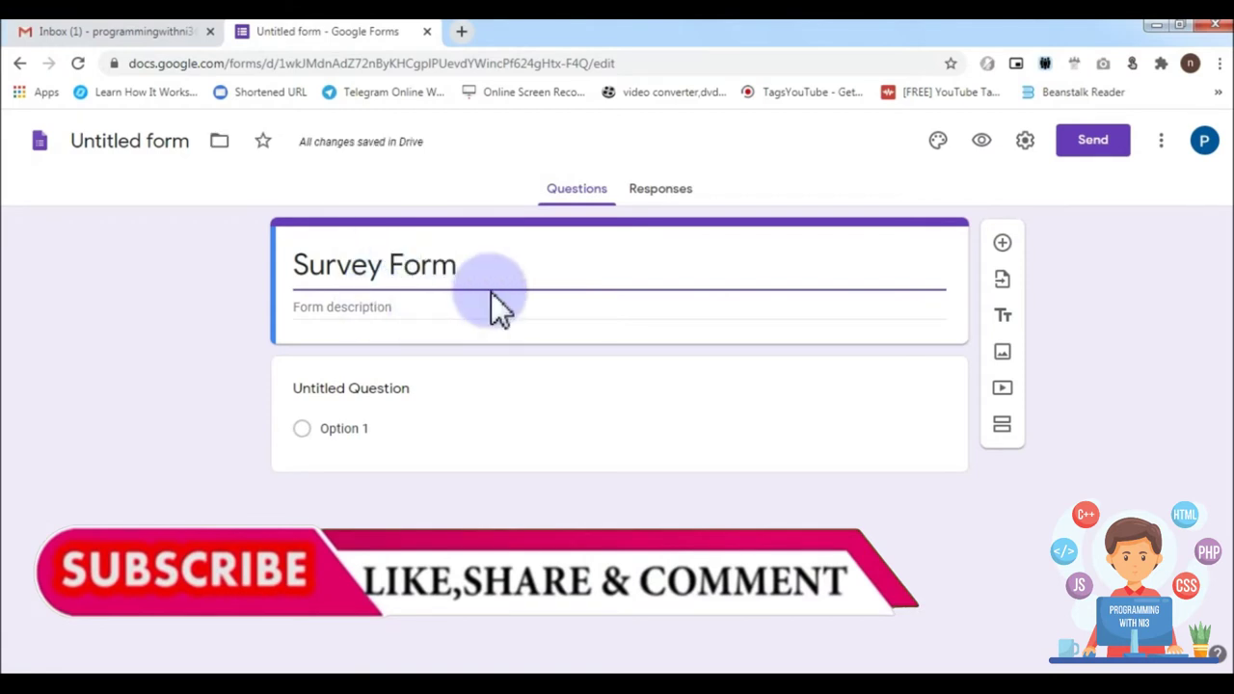
{"action": "key", "text": "Home"}
{"action": "type", "text": "Maggie"}
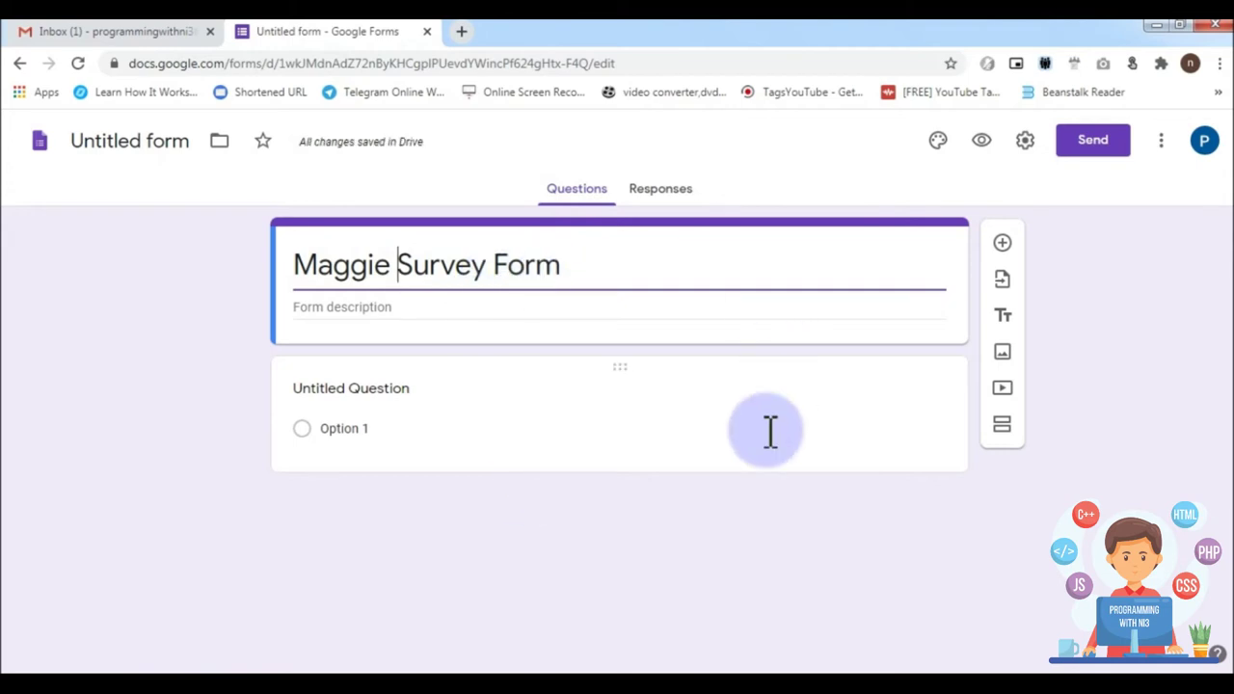
Step: Make the first question a required short-answer 'Write your full name', then add another question
{"action": "left_click", "coordinate": [397, 391]}
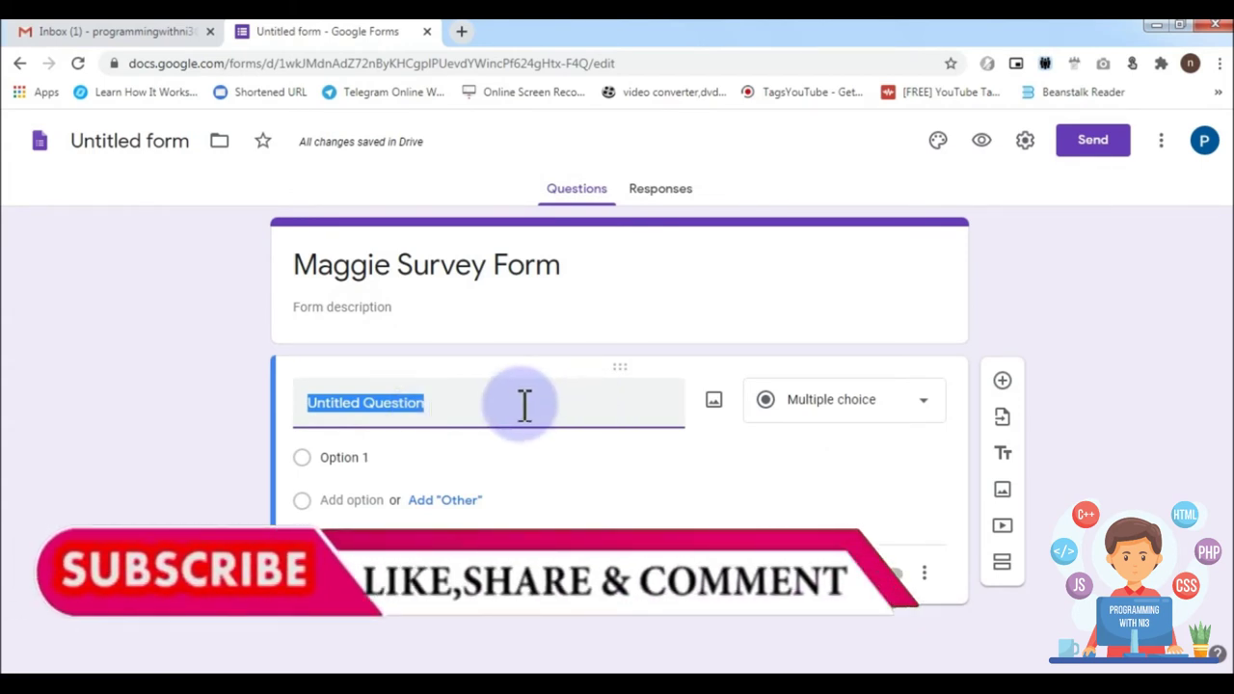
{"action": "type", "text": "Write your full name"}
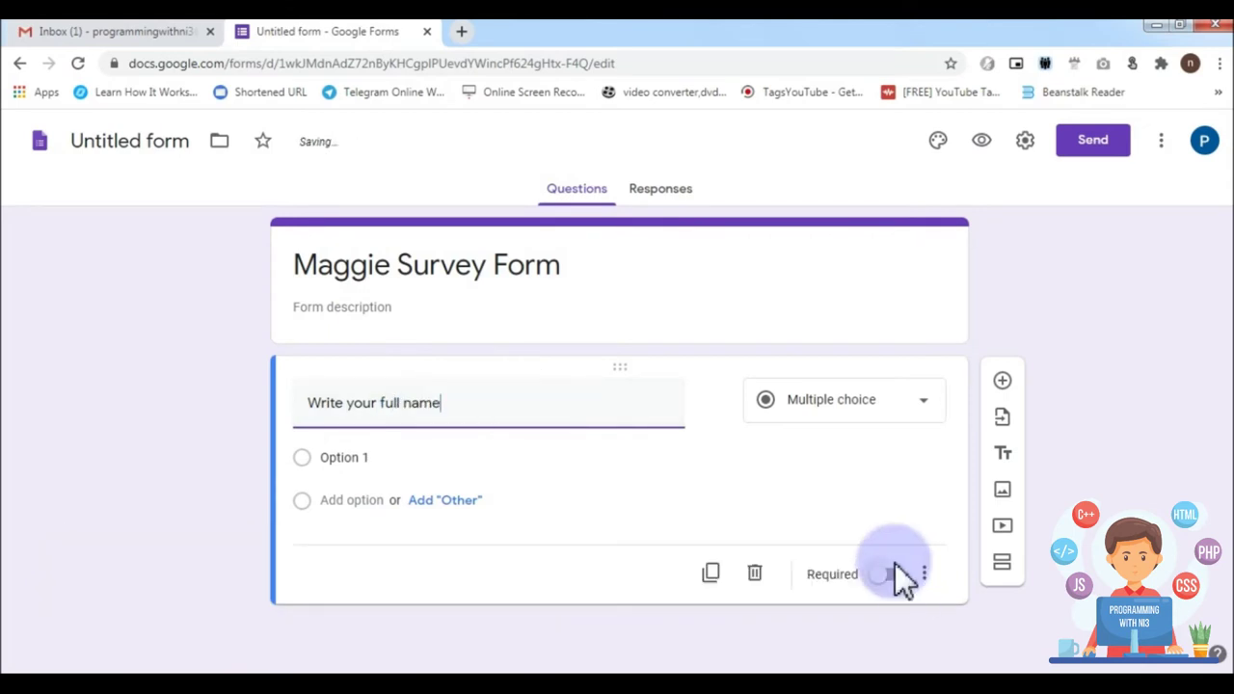
{"action": "left_click", "coordinate": [882, 575]}
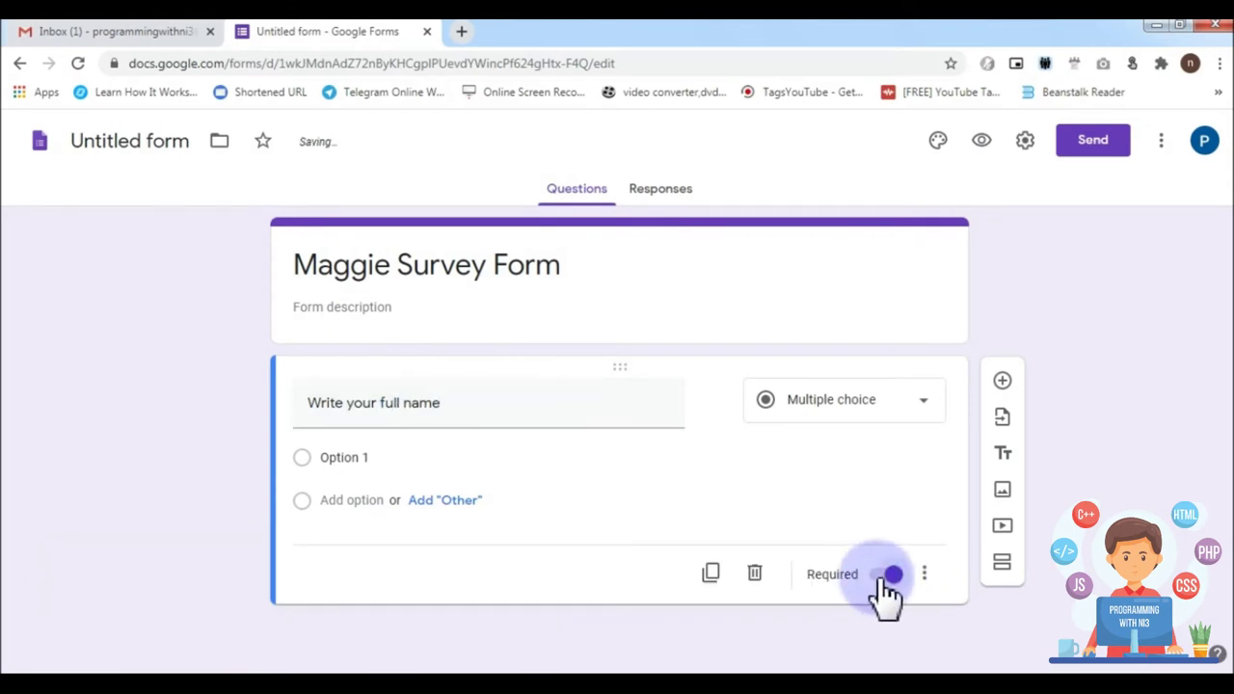
{"action": "left_click", "coordinate": [590, 451]}
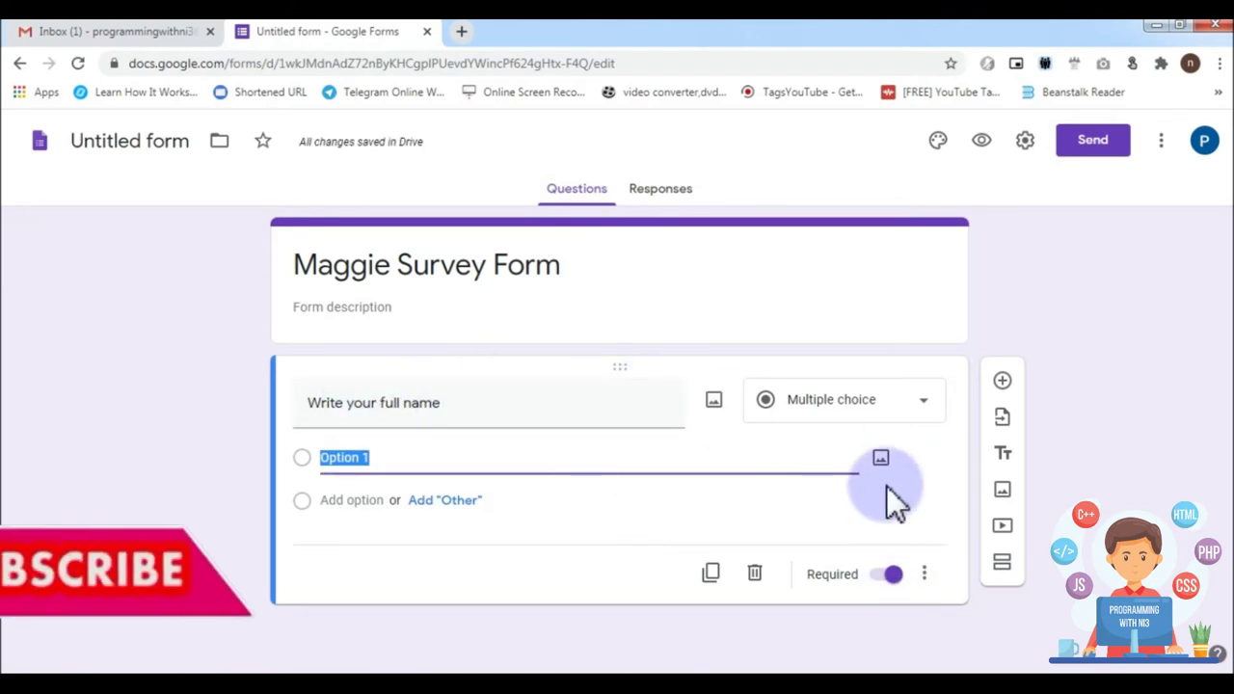
{"action": "left_click", "coordinate": [863, 399]}
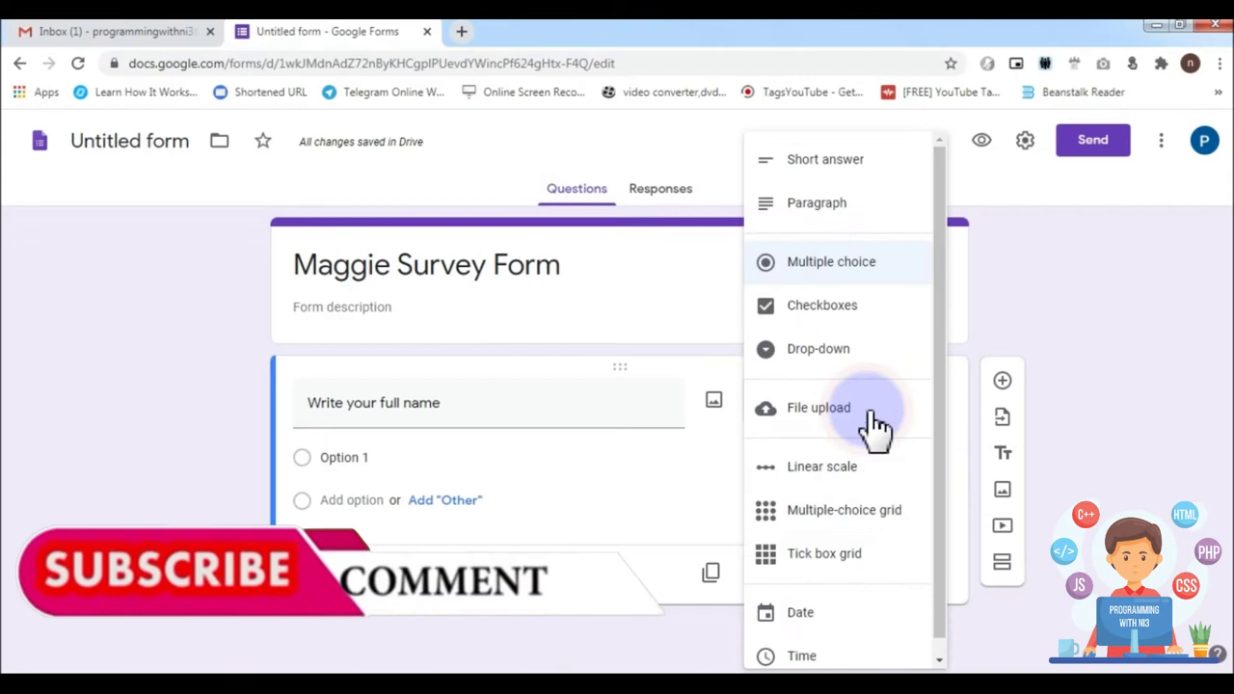
{"action": "left_click", "coordinate": [827, 164]}
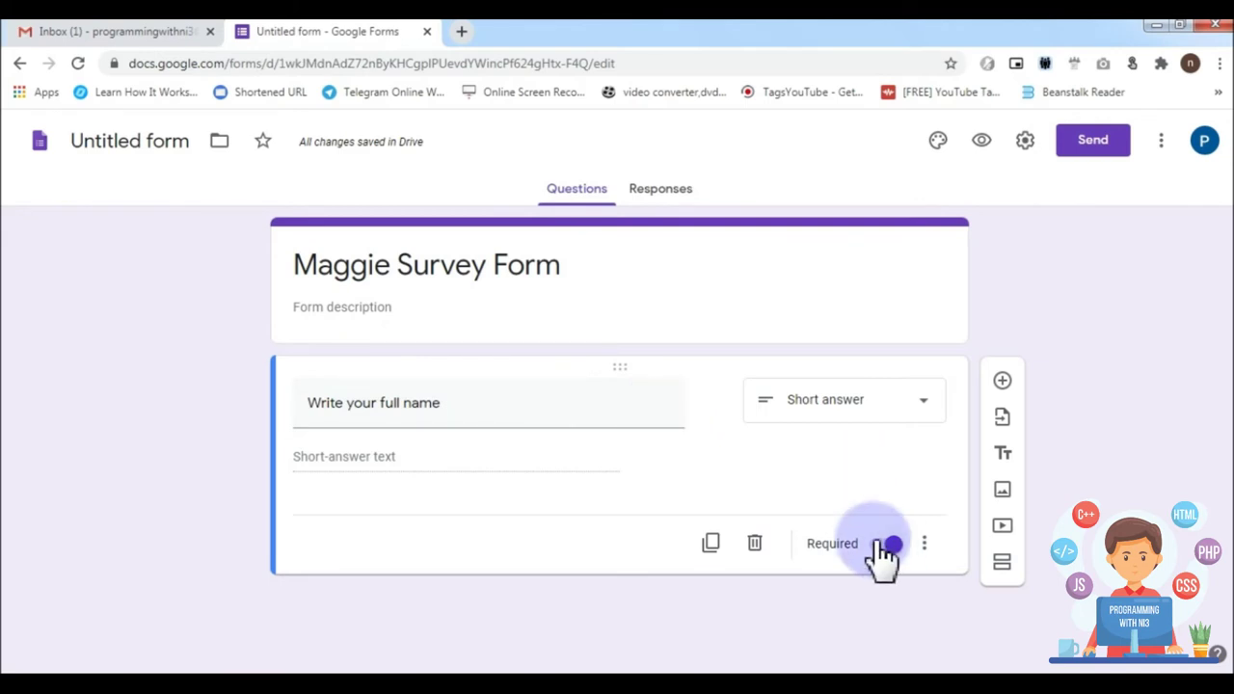
{"action": "left_click", "coordinate": [1003, 380]}
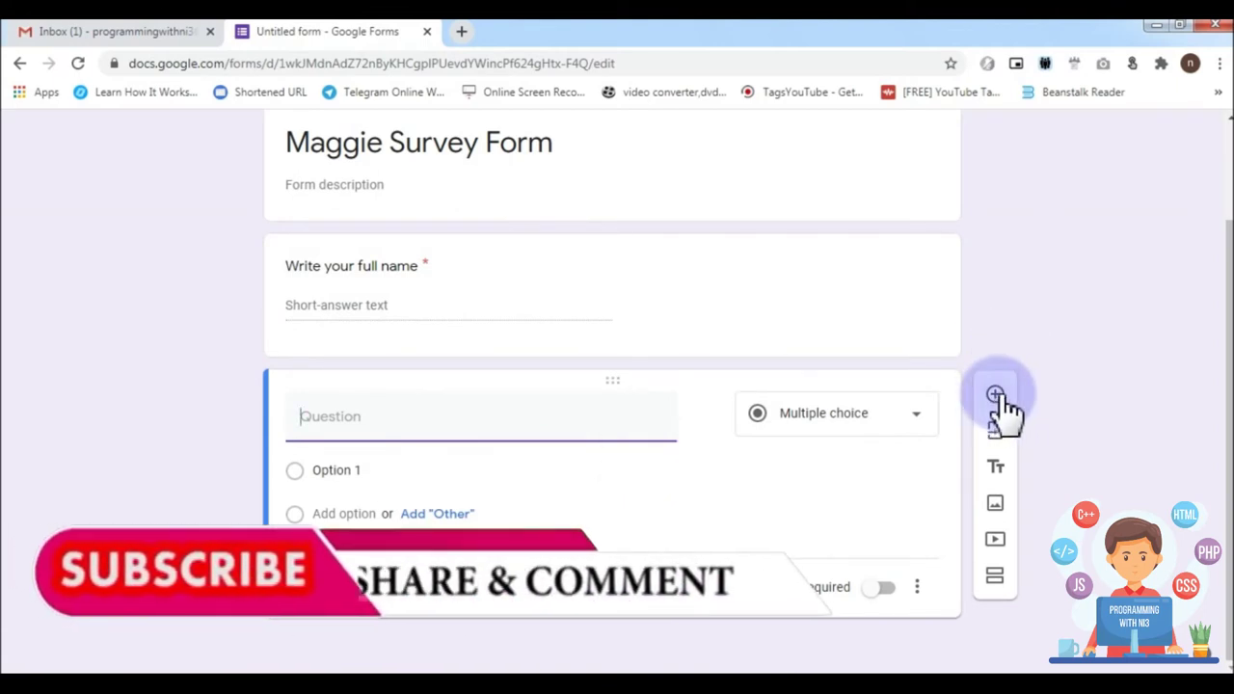
Step: Enter the question text 'Are you know about the Product Maggie'
{"action": "left_click", "coordinate": [492, 417]}
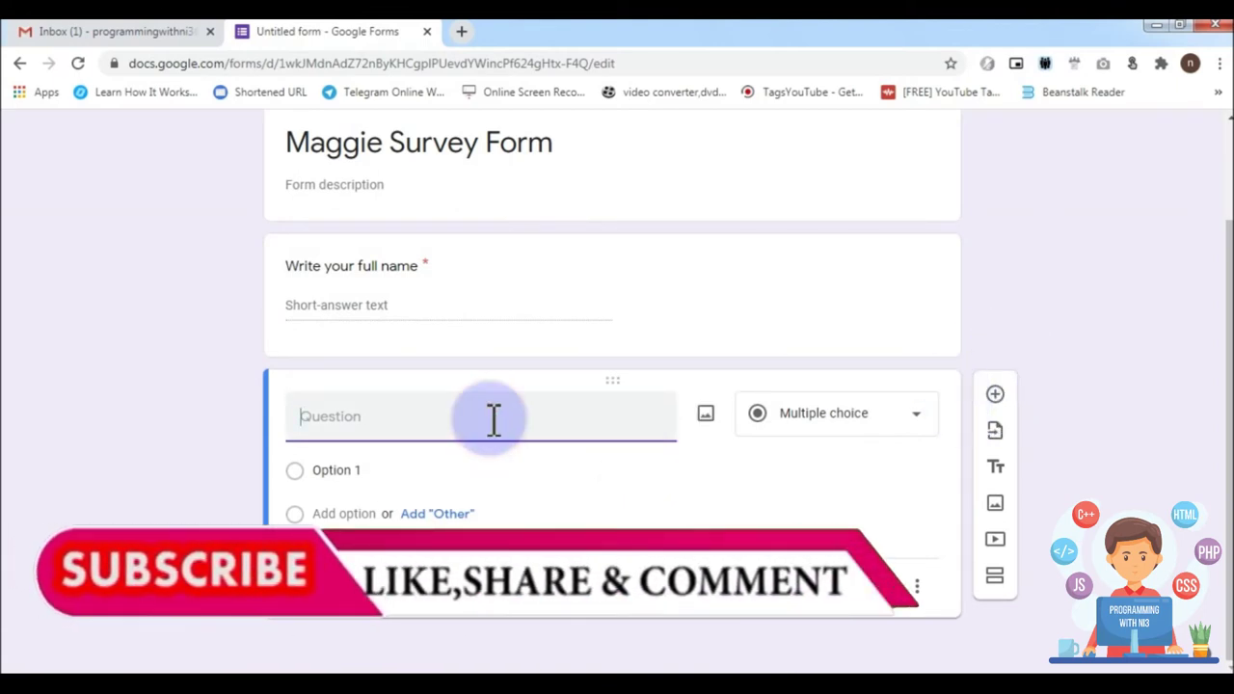
{"action": "type", "text": "Are you know about <"}
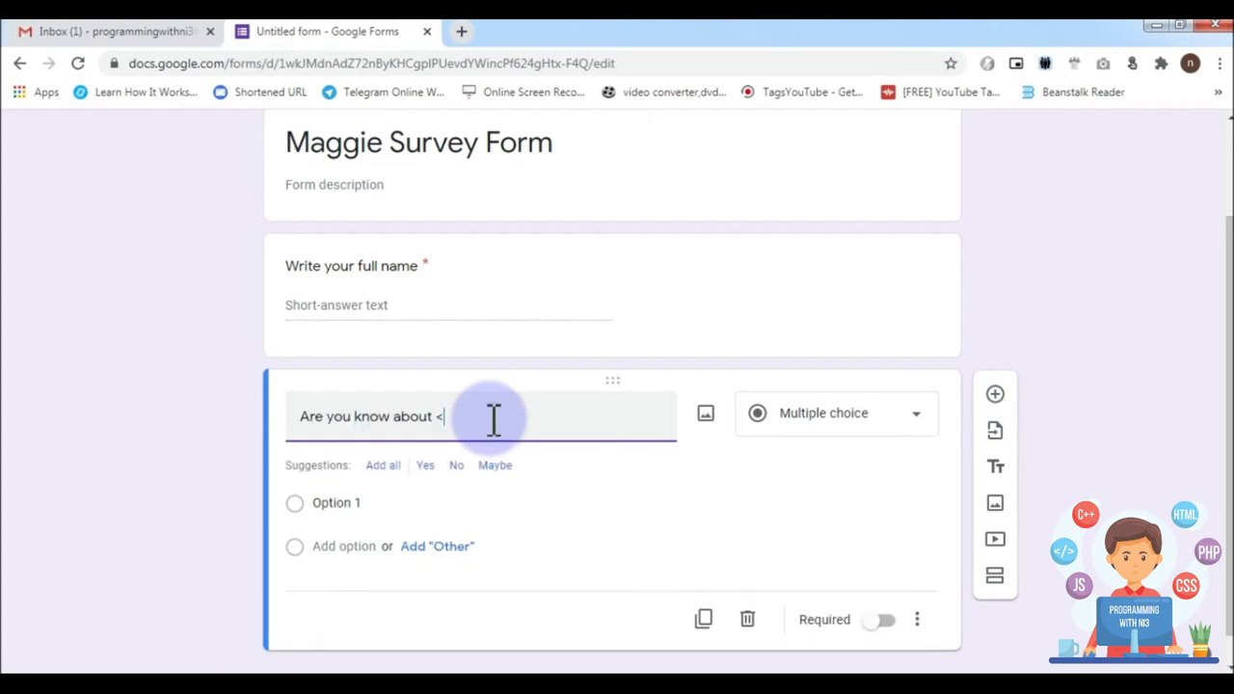
{"action": "key", "text": "BackSpace"}
{"action": "type", "text": "Maggie"}
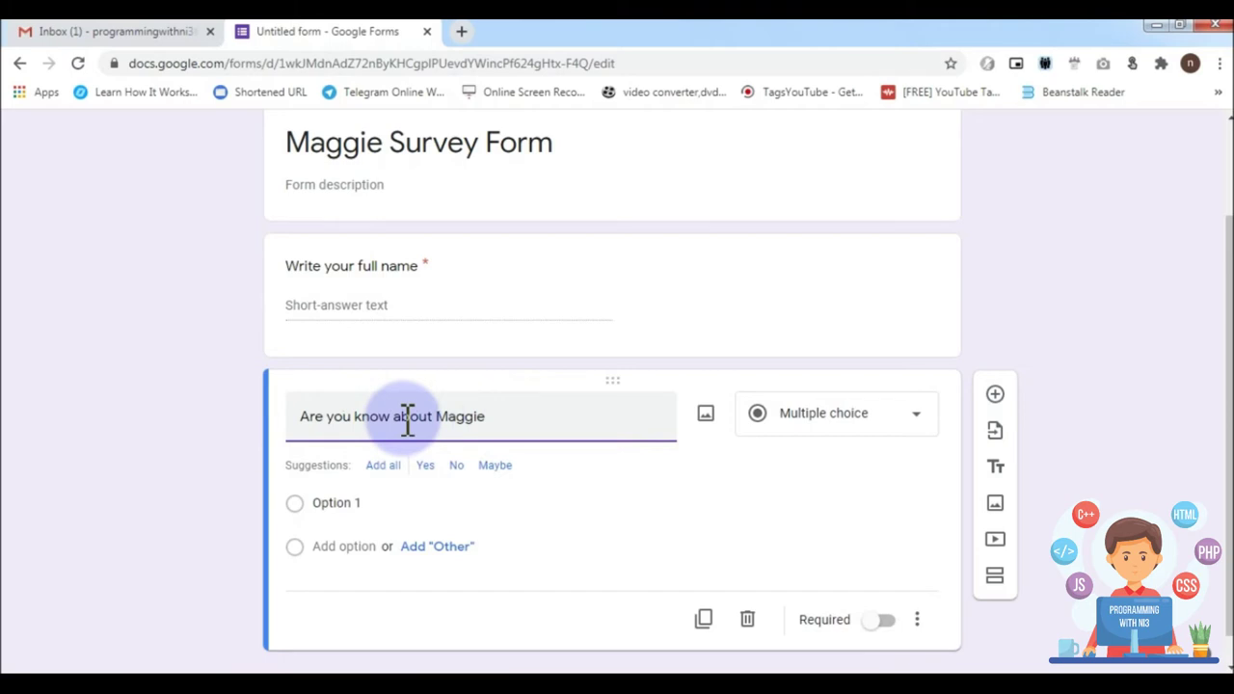
{"action": "left_click", "coordinate": [441, 416]}
{"action": "type", "text": "the Product"}
{"action": "left_click", "coordinate": [452, 417]}
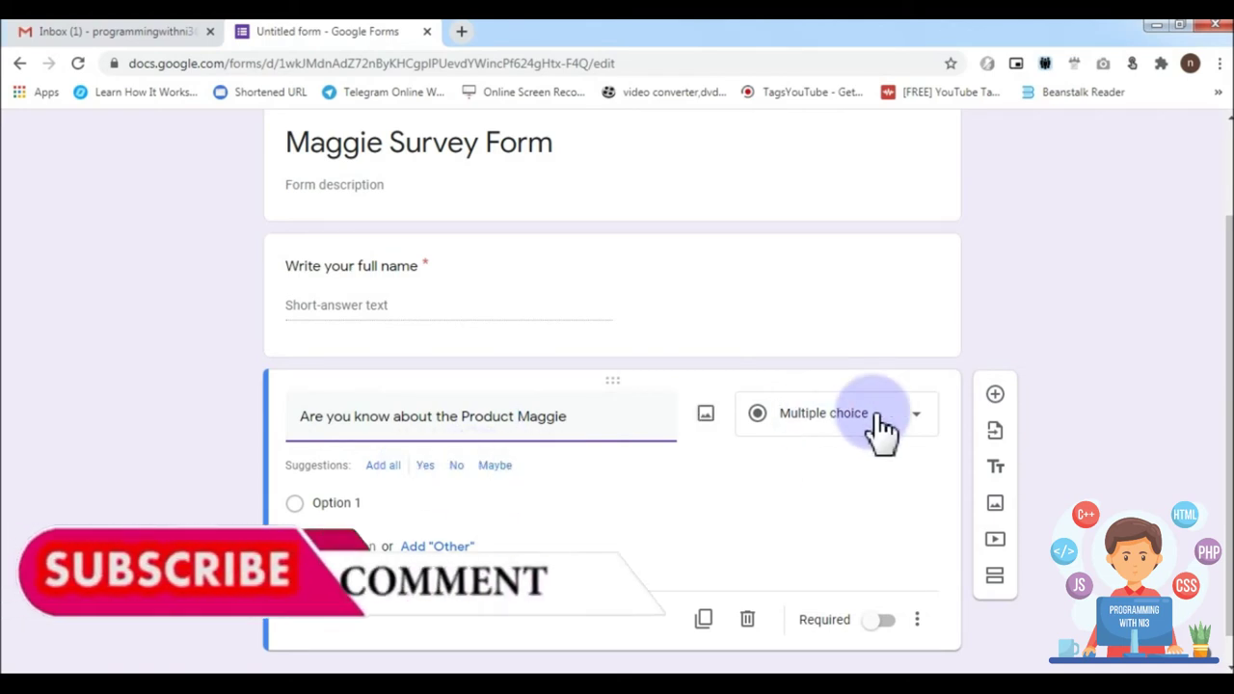
Step: Give the question only Yes and No options, make it required, and add a section
{"action": "left_click", "coordinate": [331, 504]}
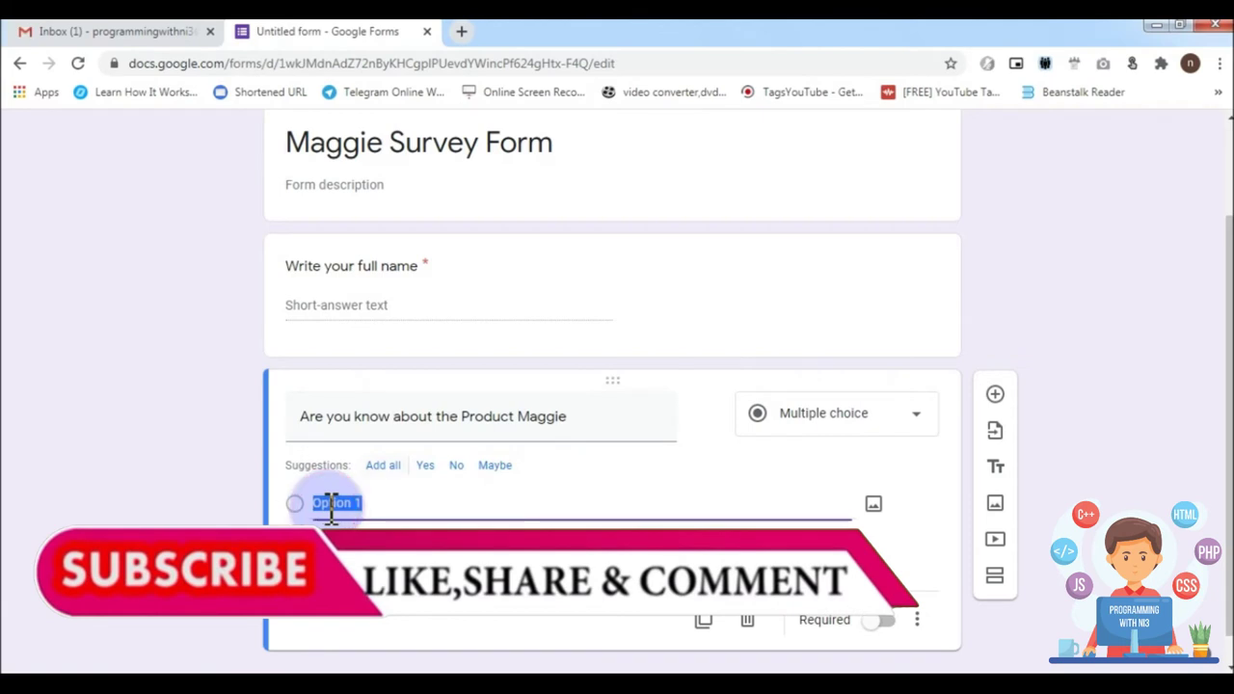
{"action": "left_click", "coordinate": [401, 465]}
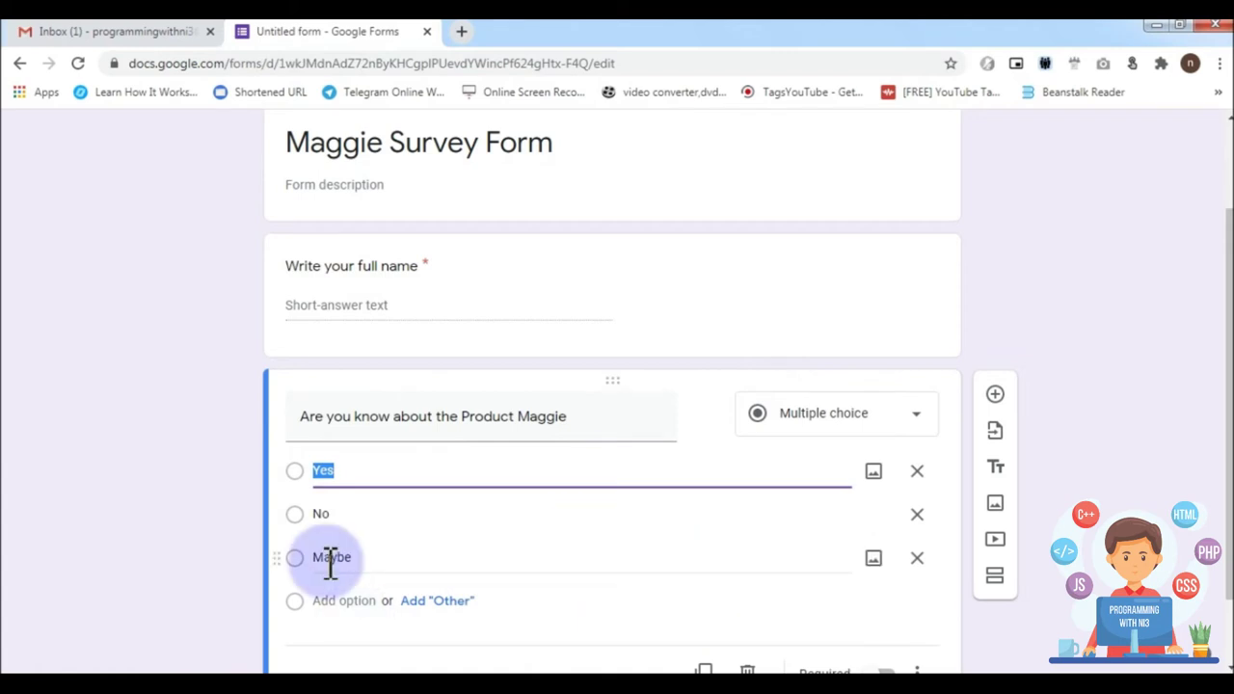
{"action": "left_click", "coordinate": [917, 557]}
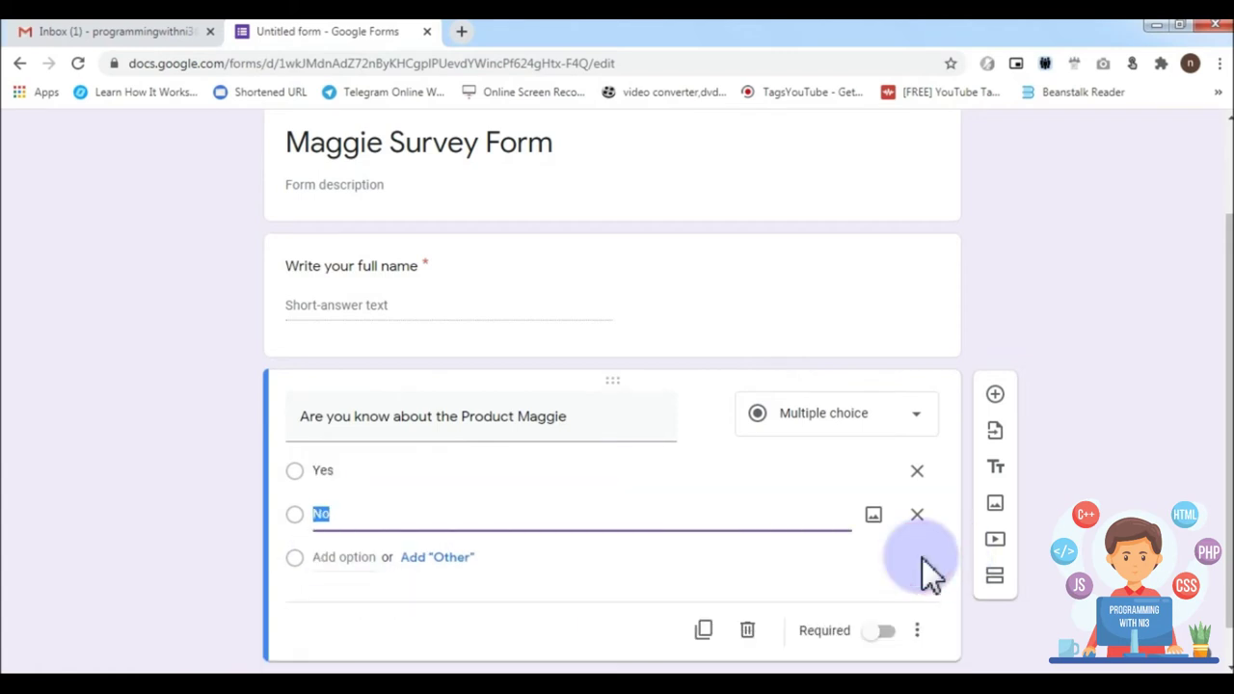
{"action": "left_click", "coordinate": [921, 557]}
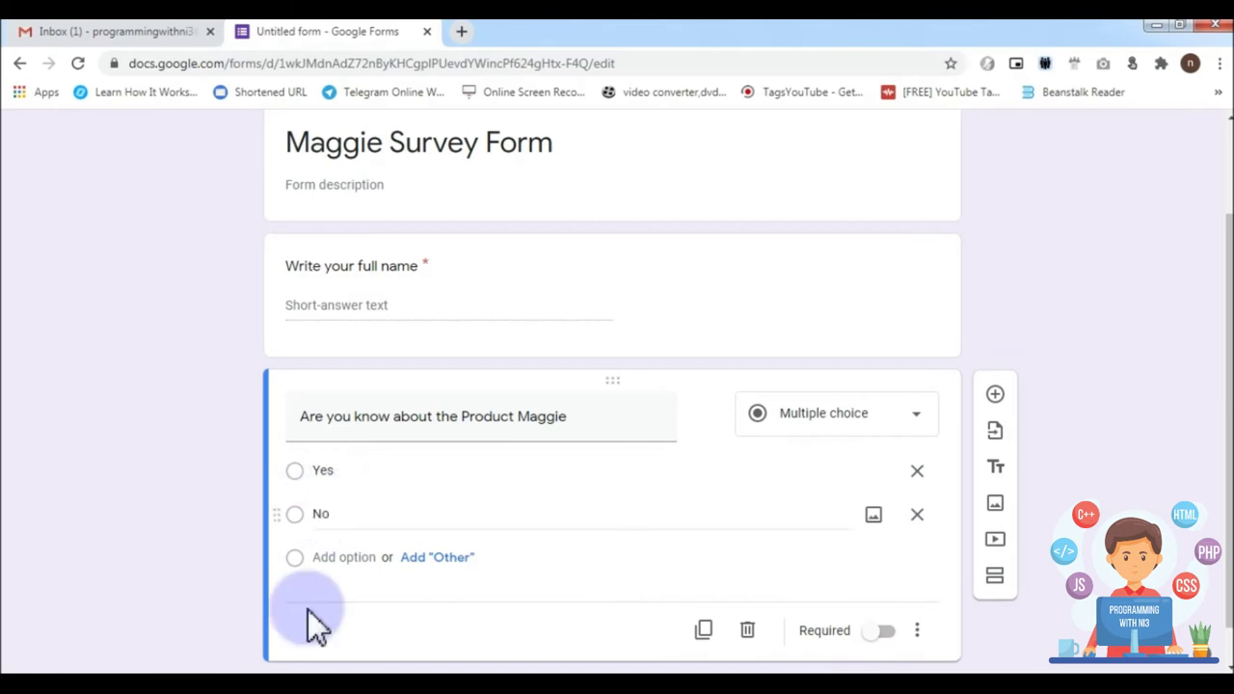
{"action": "left_click", "coordinate": [883, 632]}
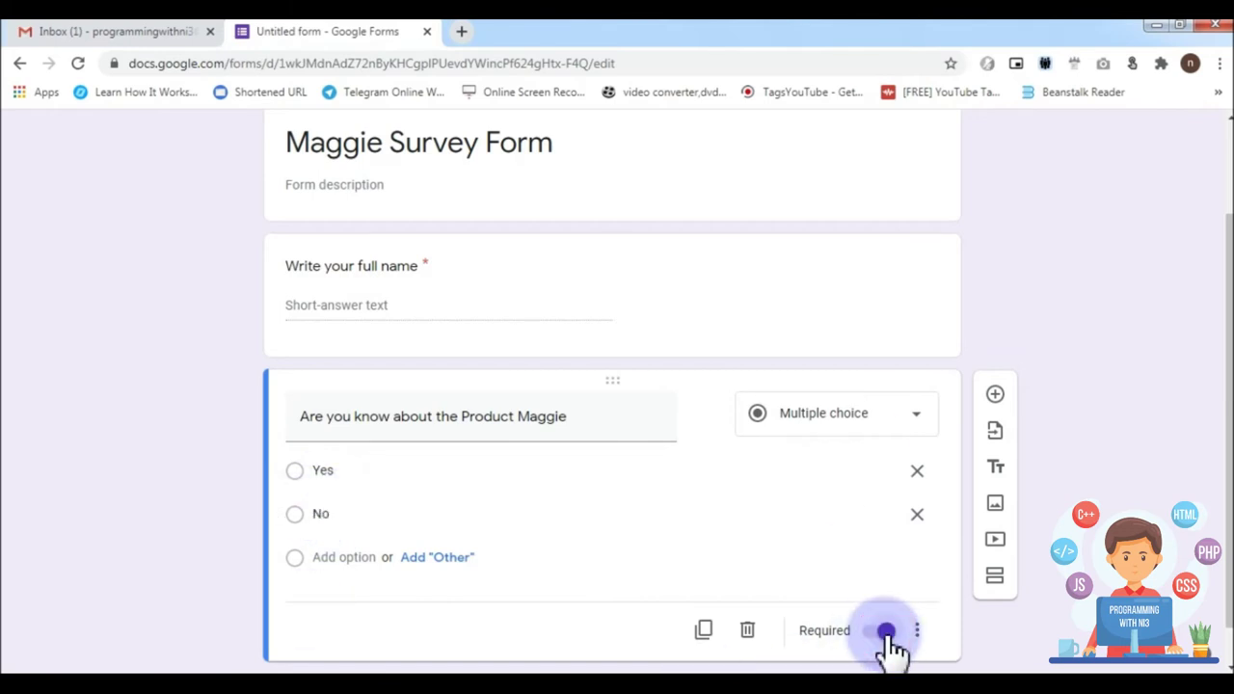
{"action": "scroll", "coordinate": [1067, 280], "scroll_direction": "down", "scroll_amount": 1}
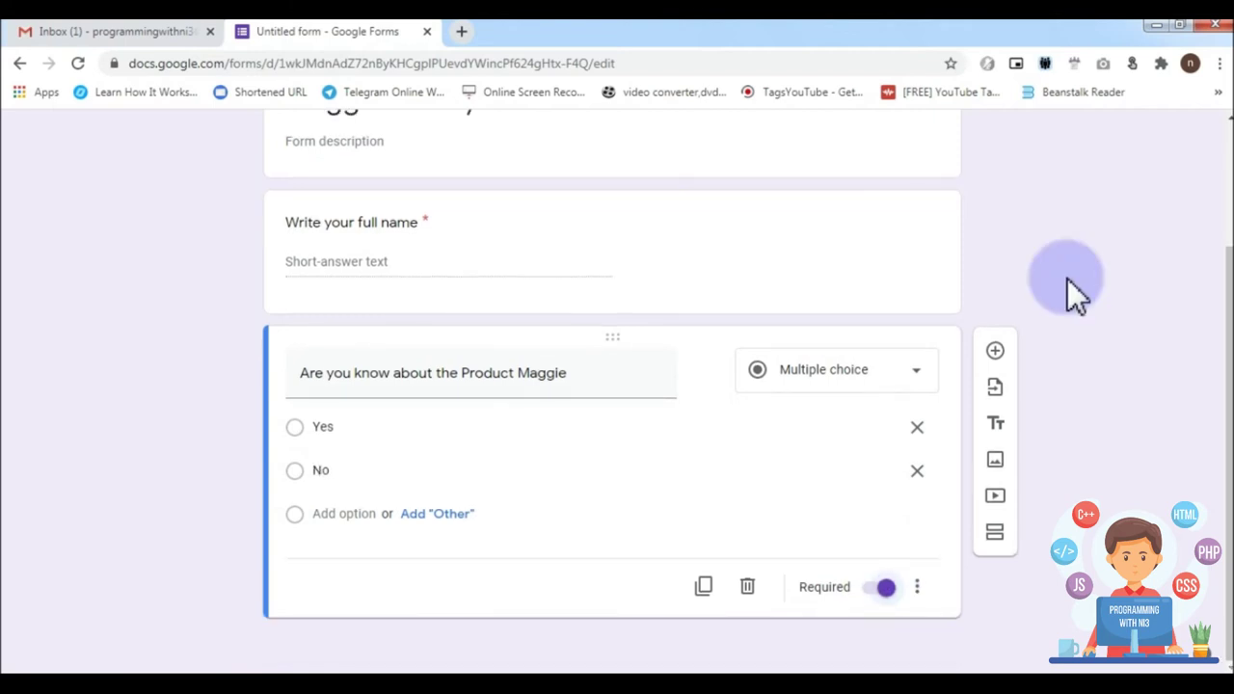
{"action": "left_click", "coordinate": [995, 535]}
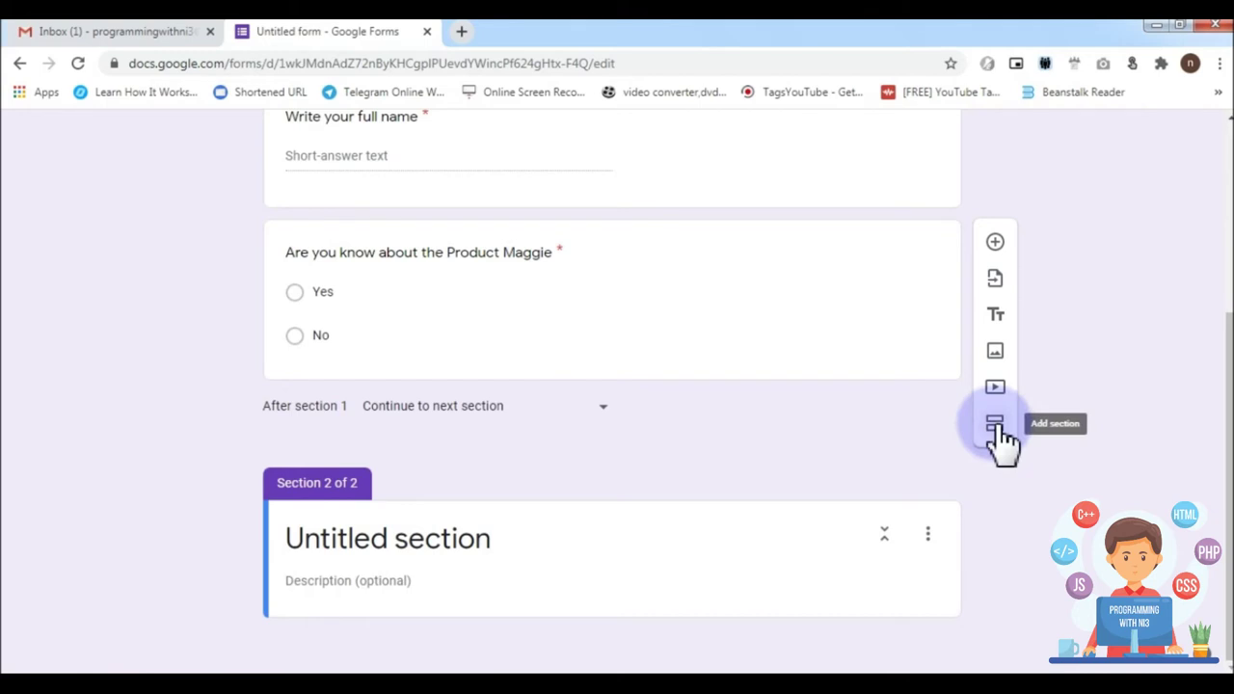
Step: Add a third untitled section after Section 2
{"action": "left_click", "coordinate": [996, 429]}
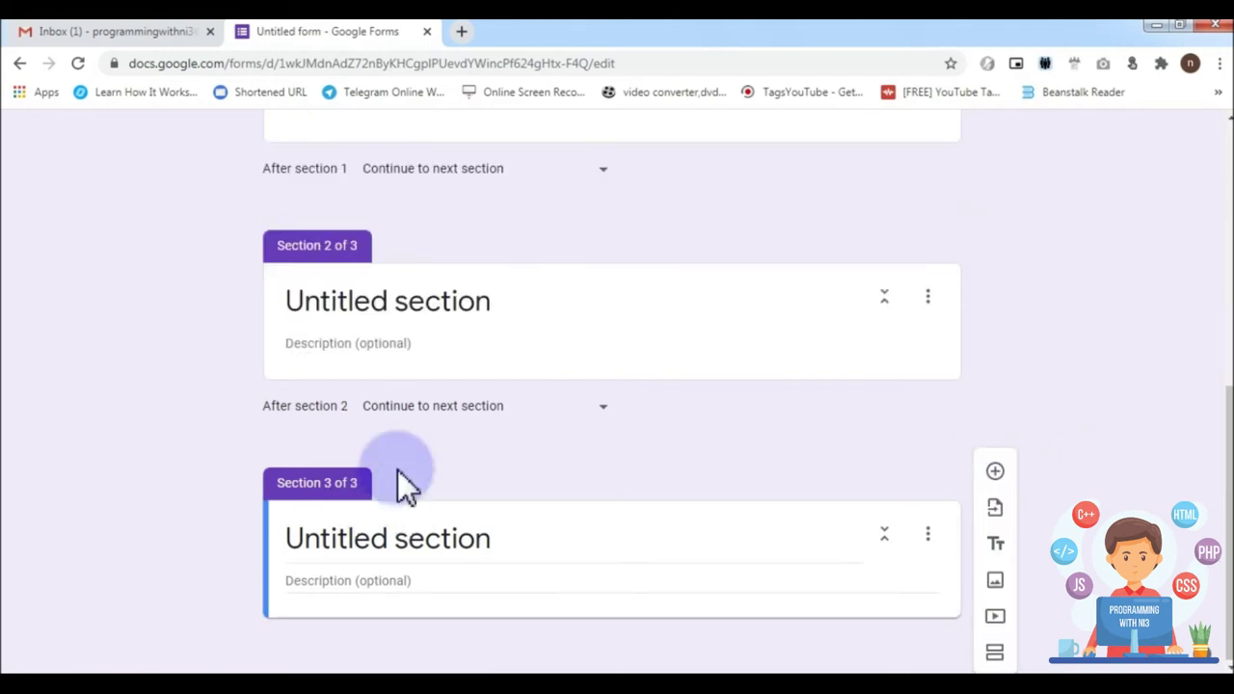
{"action": "scroll", "coordinate": [406, 485], "scroll_direction": "up", "scroll_amount": 5}
{"action": "scroll", "coordinate": [496, 396], "scroll_direction": "down", "scroll_amount": 5}
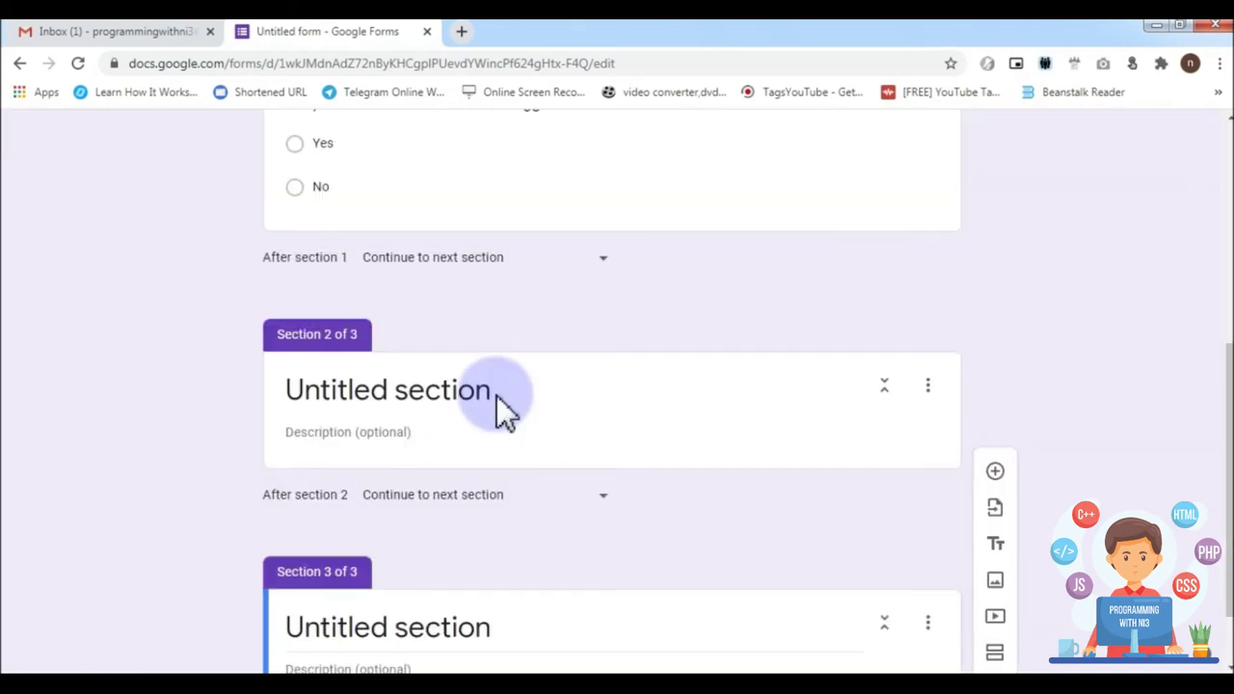
{"action": "scroll", "coordinate": [431, 201], "scroll_direction": "down", "scroll_amount": 1}
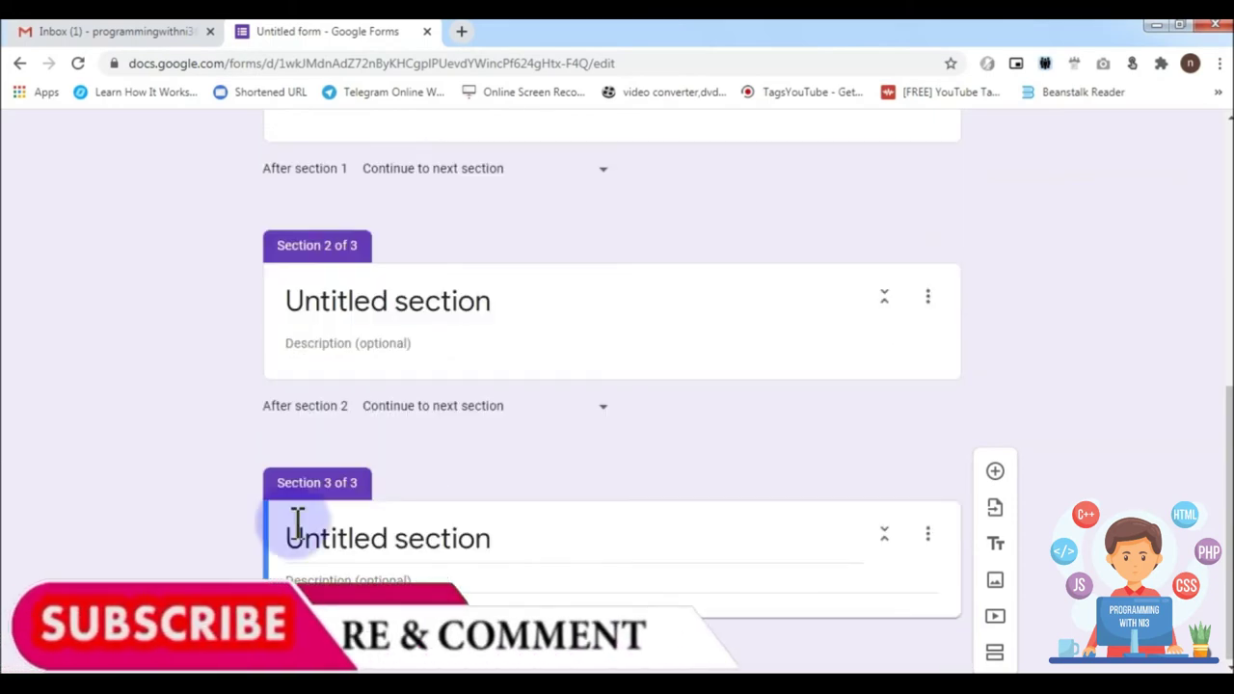
{"action": "scroll", "coordinate": [586, 502], "scroll_direction": "up", "scroll_amount": 2}
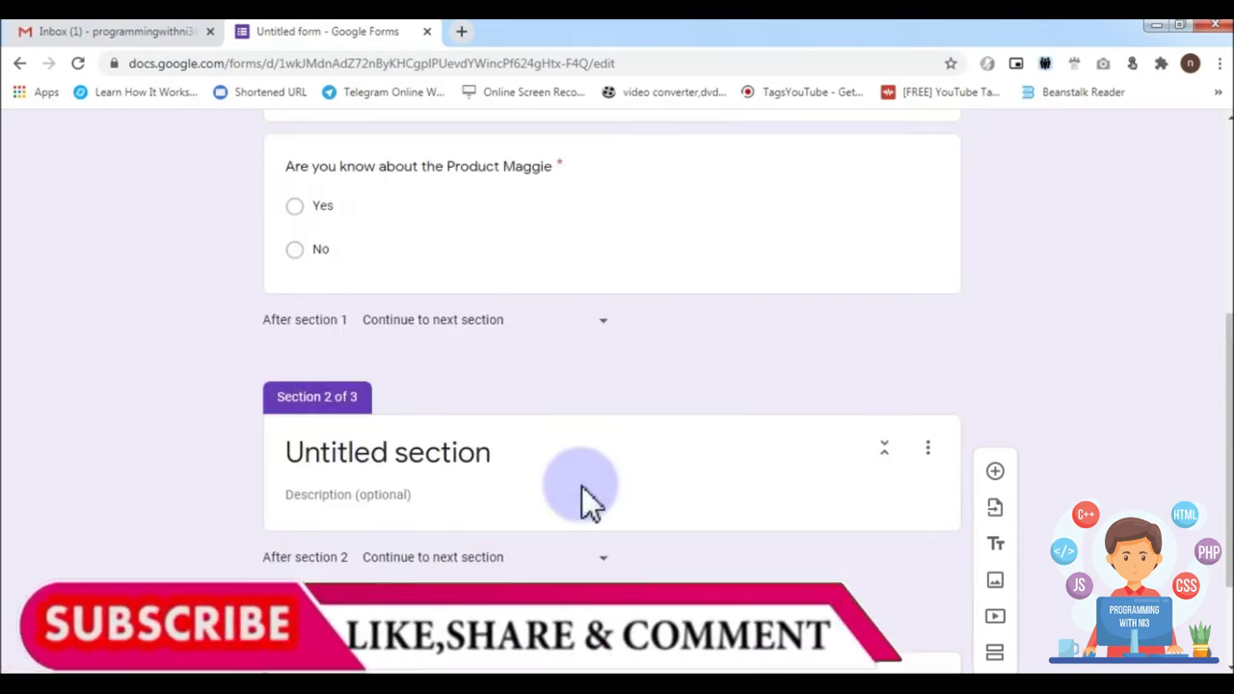
{"action": "scroll", "coordinate": [365, 453], "scroll_direction": "up", "scroll_amount": 1}
{"action": "scroll", "coordinate": [364, 453], "scroll_direction": "down", "scroll_amount": 3}
{"action": "left_click", "coordinate": [371, 300]}
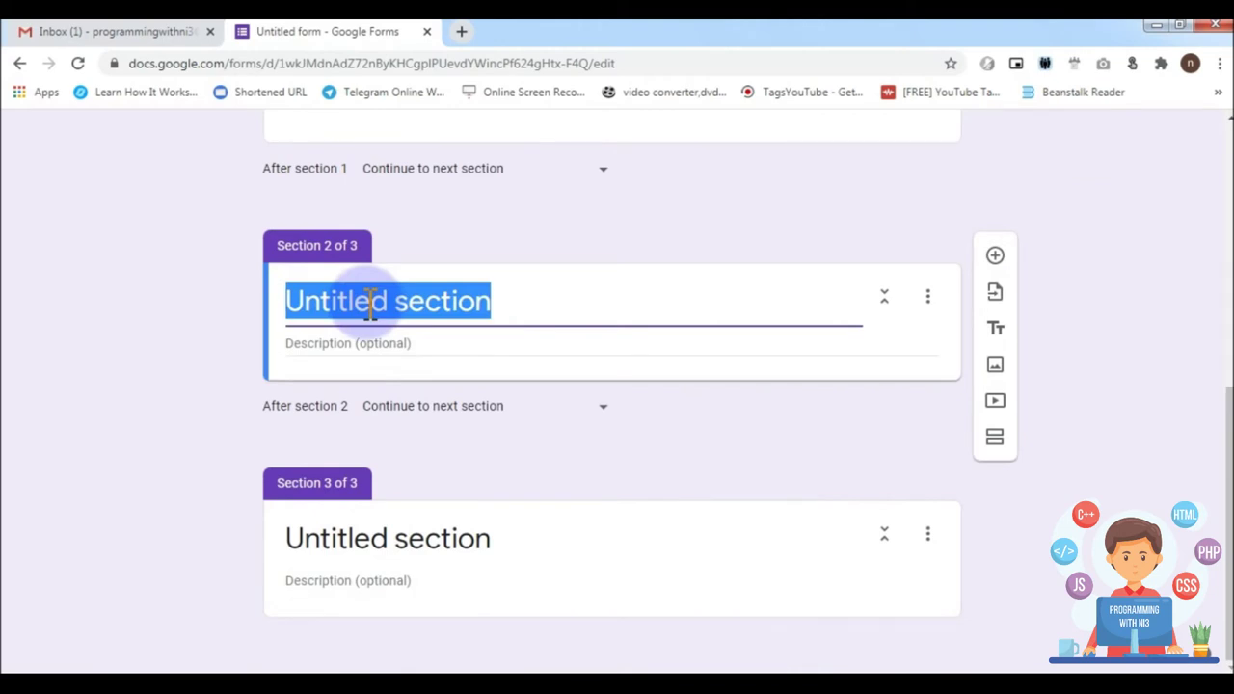
Step: Title section 2 'lets test what are you knowing about maggie'
{"action": "type", "text": "maggie"}
{"action": "key", "text": "Home"}
{"action": "type", "text": "lets test what are you knowing abou"}
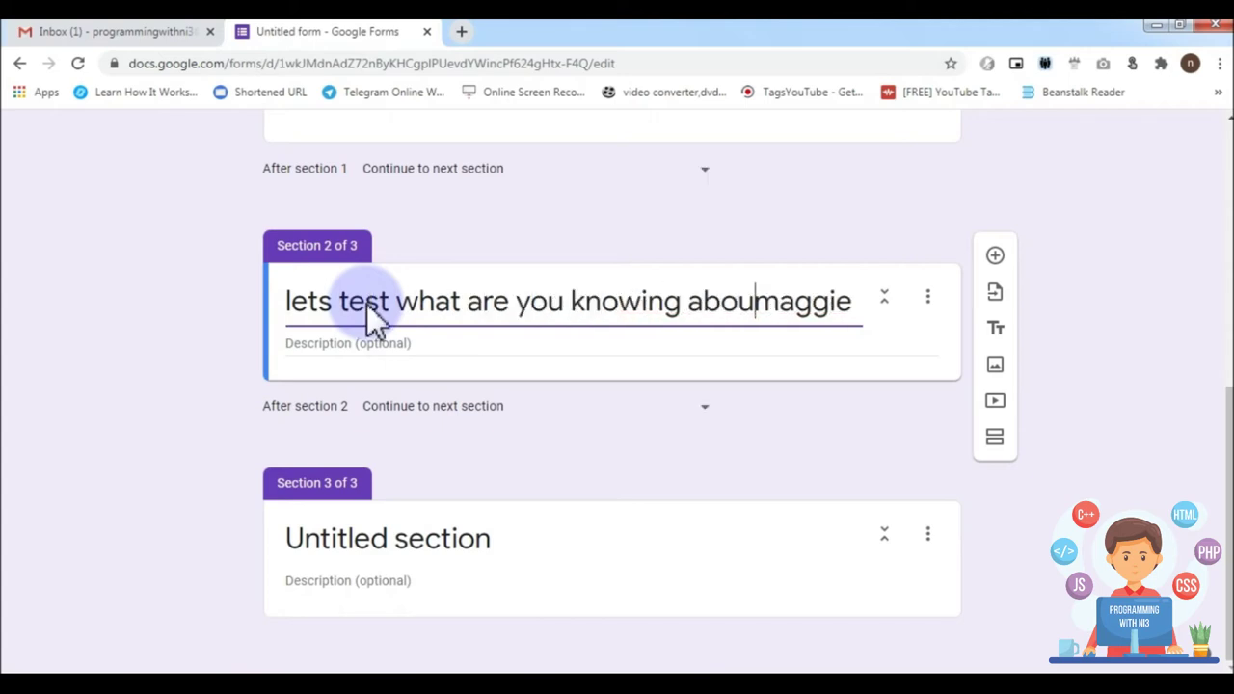
{"action": "type", "text": "t"}
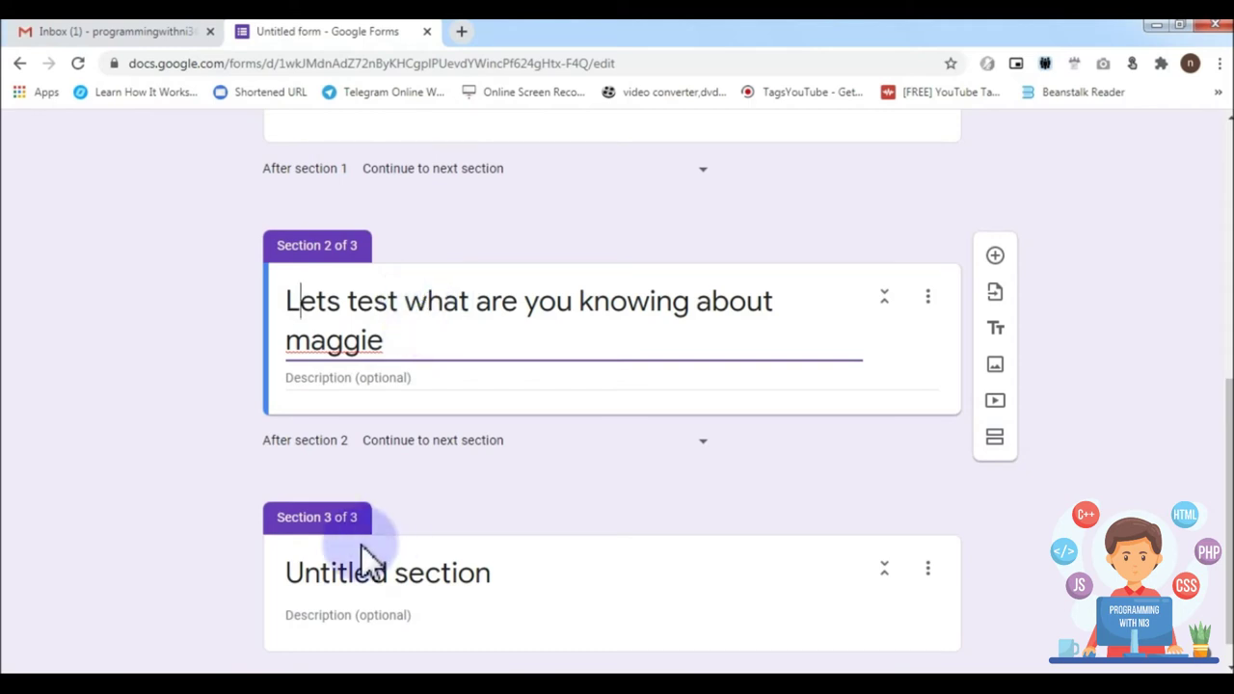
Step: Title section 3 'So here is a video about maggie'
{"action": "left_click", "coordinate": [331, 572]}
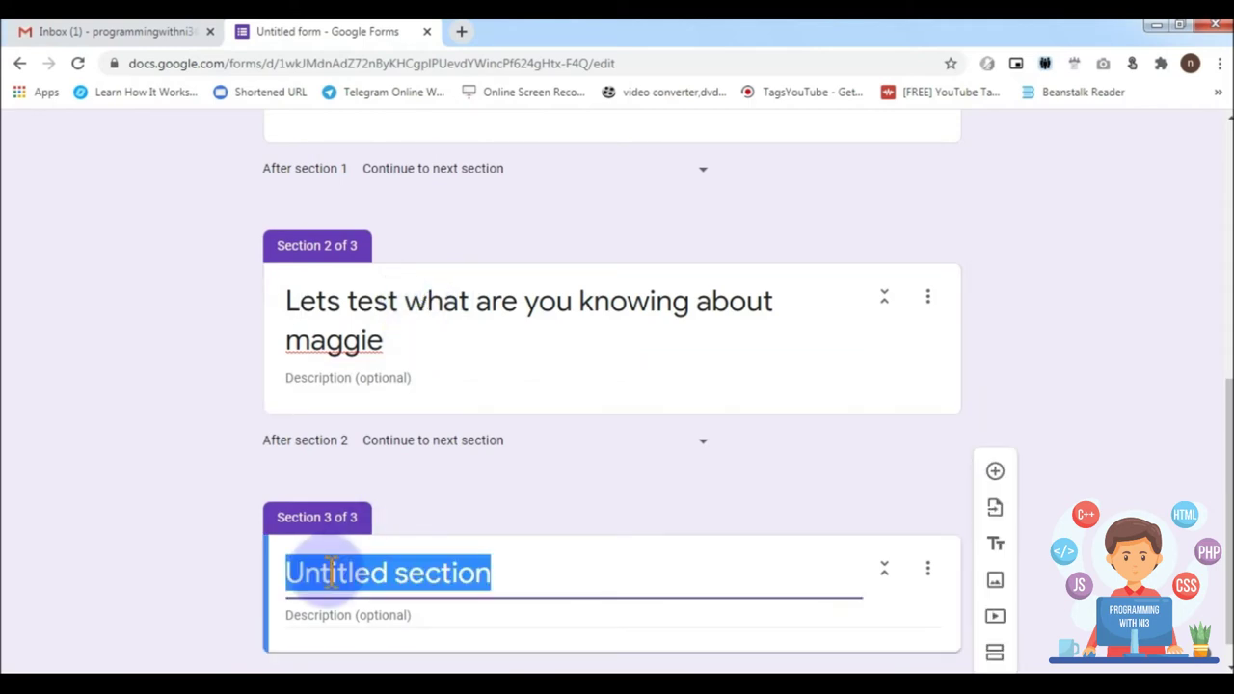
{"action": "type", "text": "So hre"}
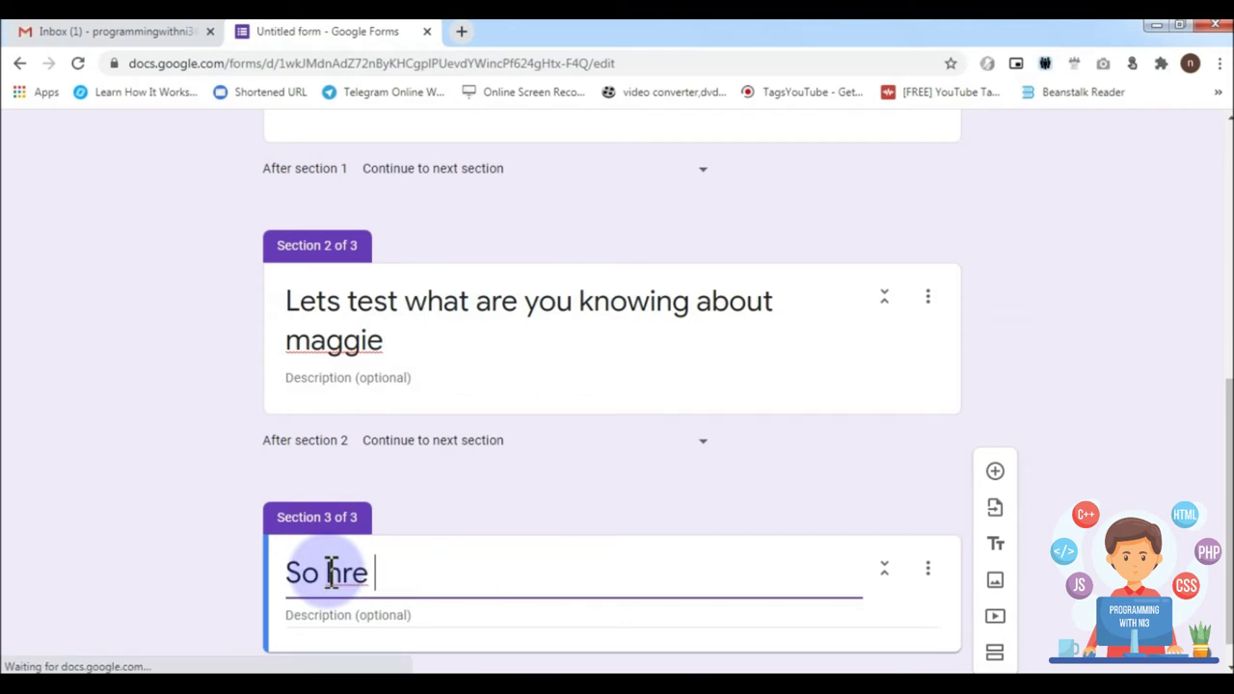
{"action": "key", "text": "BackSpace"}
{"action": "key", "text": "BackSpace"}
{"action": "key", "text": "BackSpace"}
{"action": "type", "text": "ere is the"}
{"action": "key", "text": "BackSpace"}
{"action": "key", "text": "BackSpace"}
{"action": "key", "text": "BackSpace"}
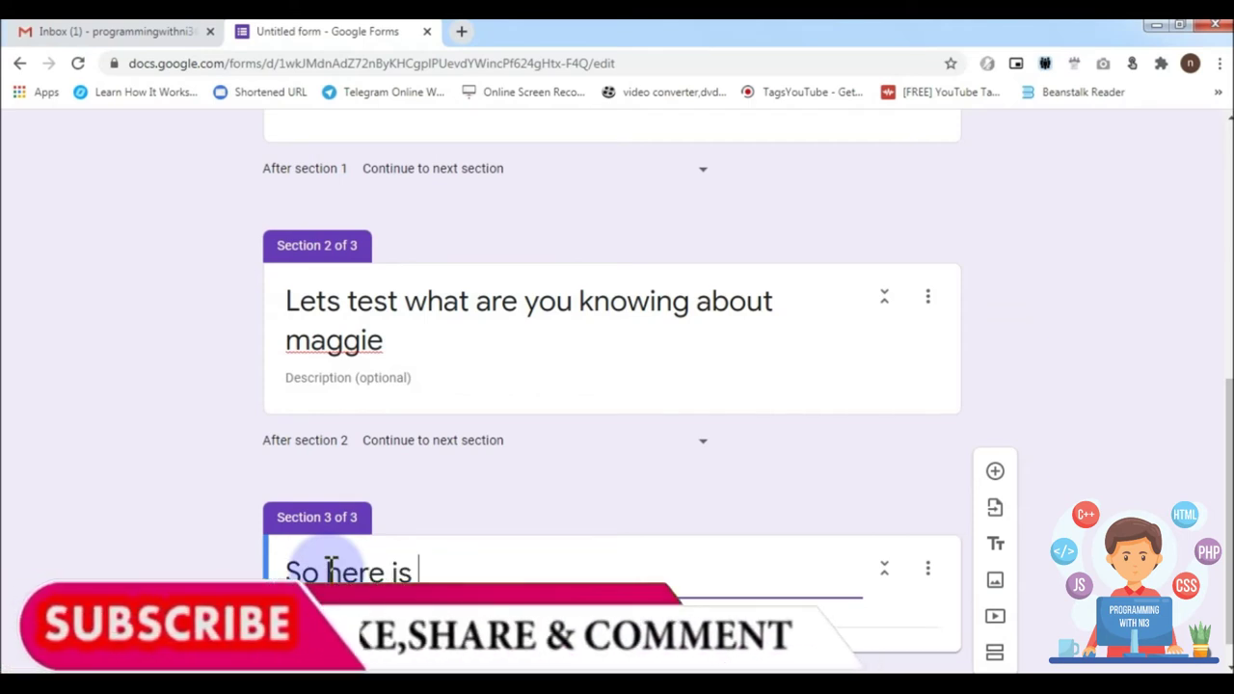
{"action": "type", "text": "a video about maggie"}
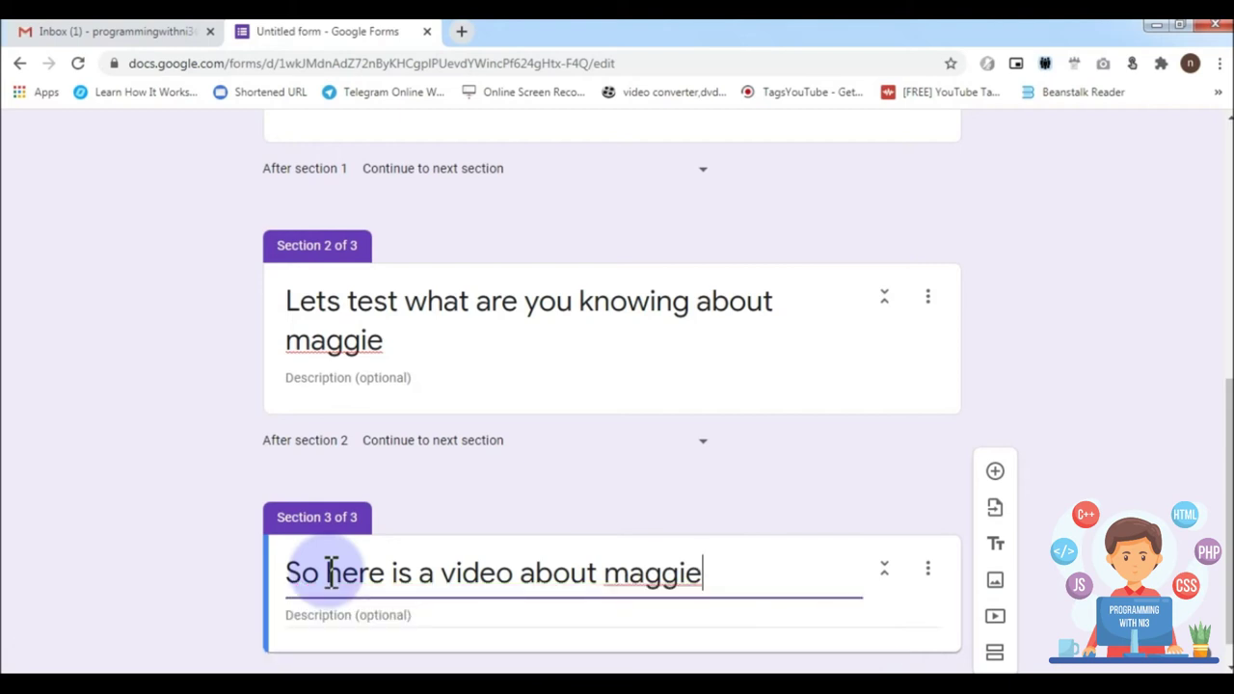
{"action": "scroll", "coordinate": [179, 395], "scroll_direction": "down", "scroll_amount": 1}
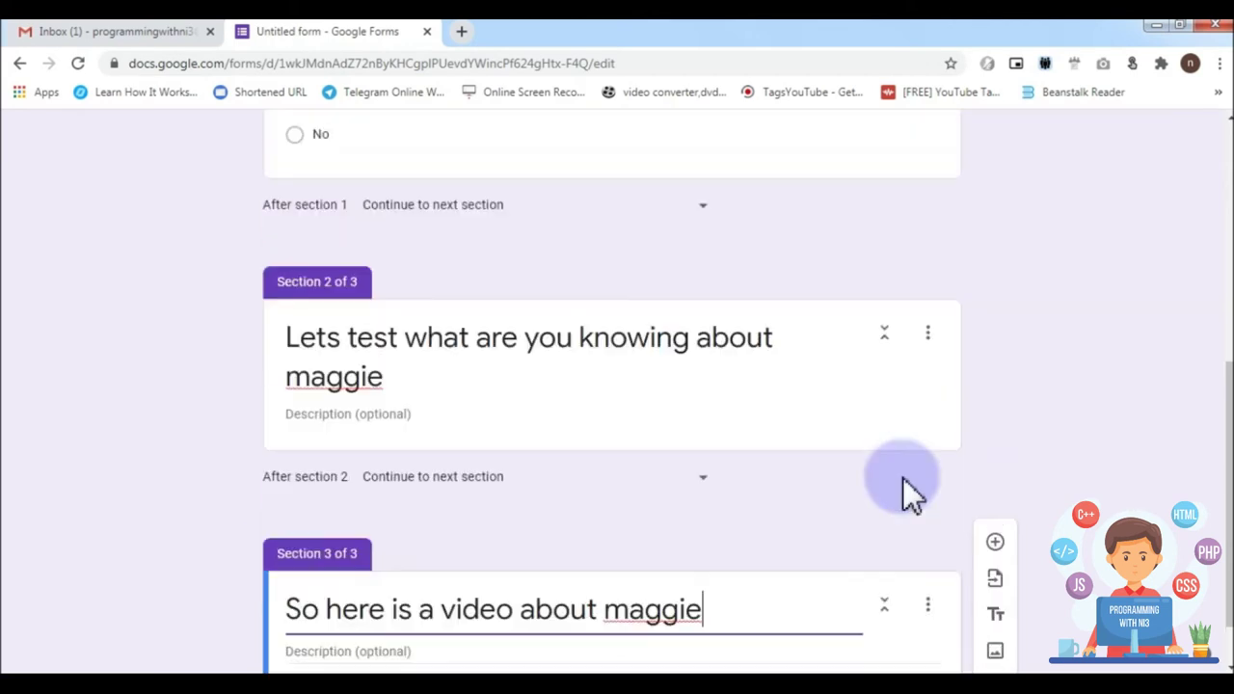
Step: Open the More options menu on the Product Maggie question card
{"action": "scroll", "coordinate": [903, 477], "scroll_direction": "up", "scroll_amount": 3}
{"action": "scroll", "coordinate": [808, 425], "scroll_direction": "down", "scroll_amount": 3}
{"action": "scroll", "coordinate": [805, 434], "scroll_direction": "up", "scroll_amount": 5}
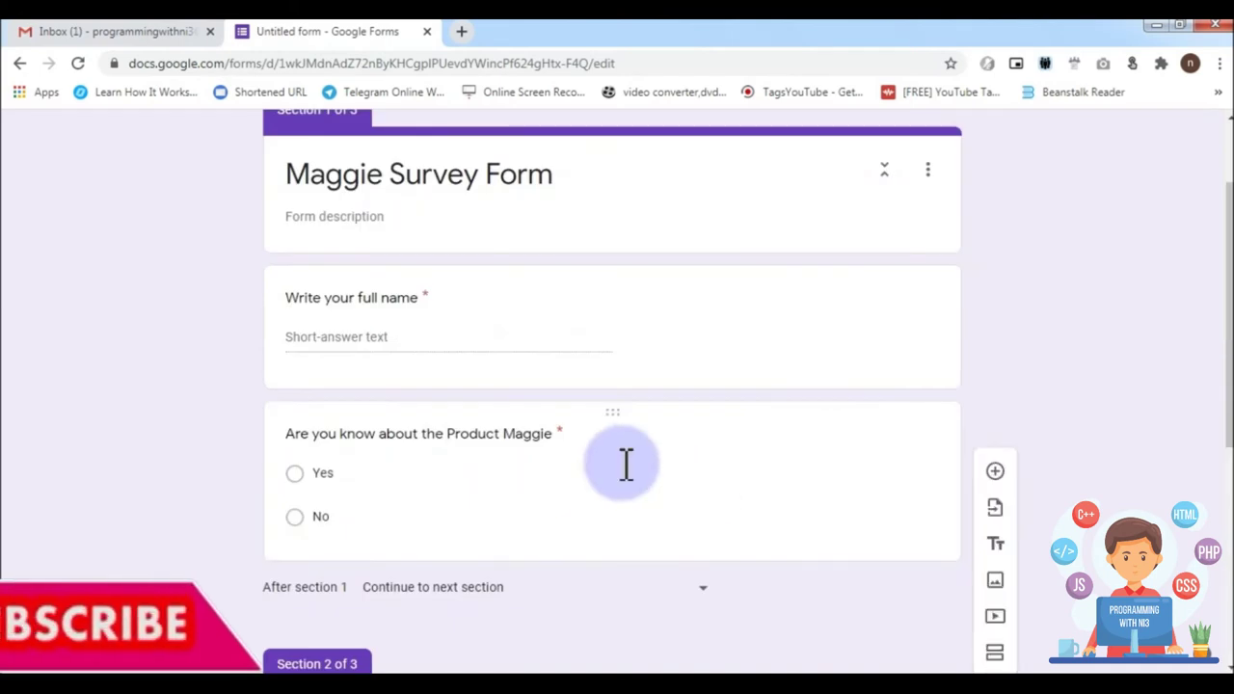
{"action": "mouse_move", "coordinate": [612, 480]}
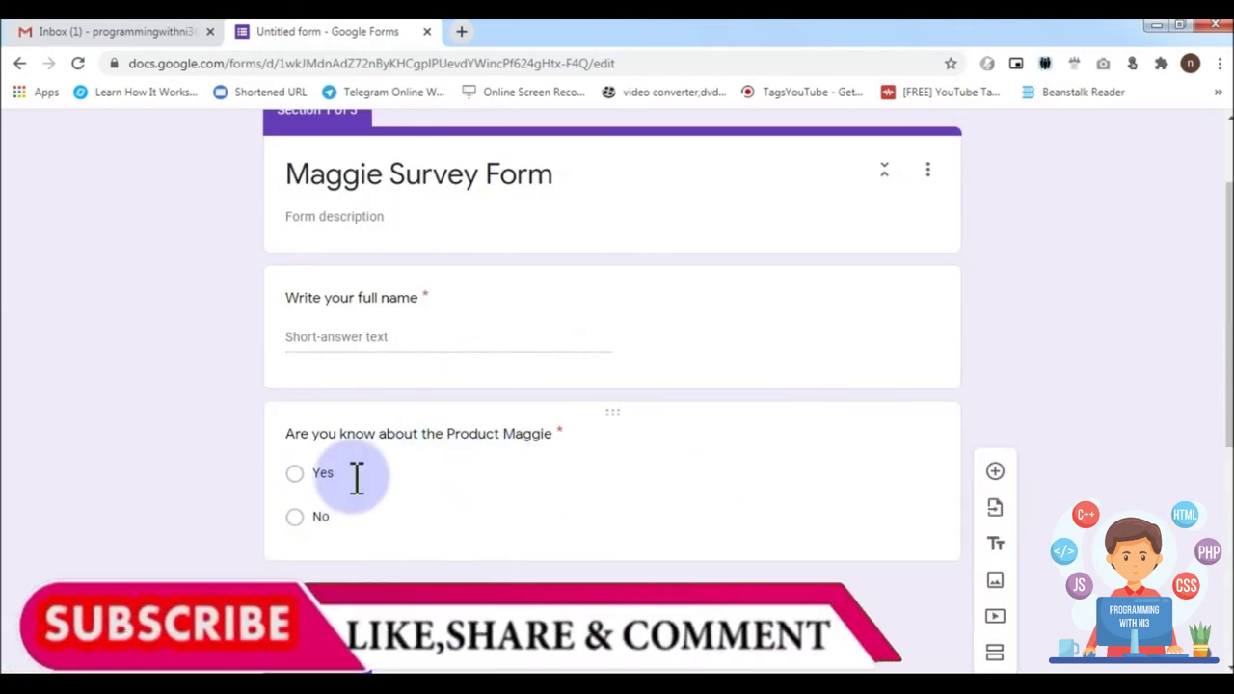
{"action": "left_click", "coordinate": [424, 471]}
{"action": "scroll", "coordinate": [808, 474], "scroll_direction": "down", "scroll_amount": 4}
{"action": "scroll", "coordinate": [809, 474], "scroll_direction": "up", "scroll_amount": 4}
{"action": "scroll", "coordinate": [764, 460], "scroll_direction": "down", "scroll_amount": 2}
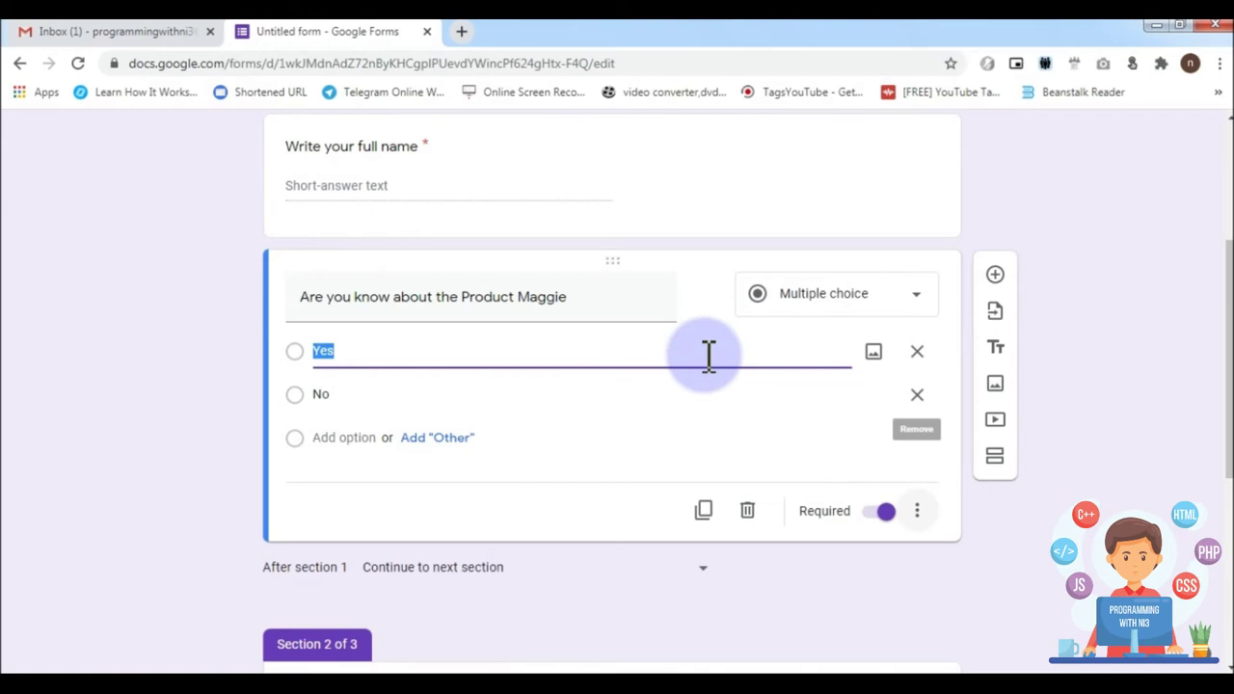
{"action": "left_click", "coordinate": [917, 511]}
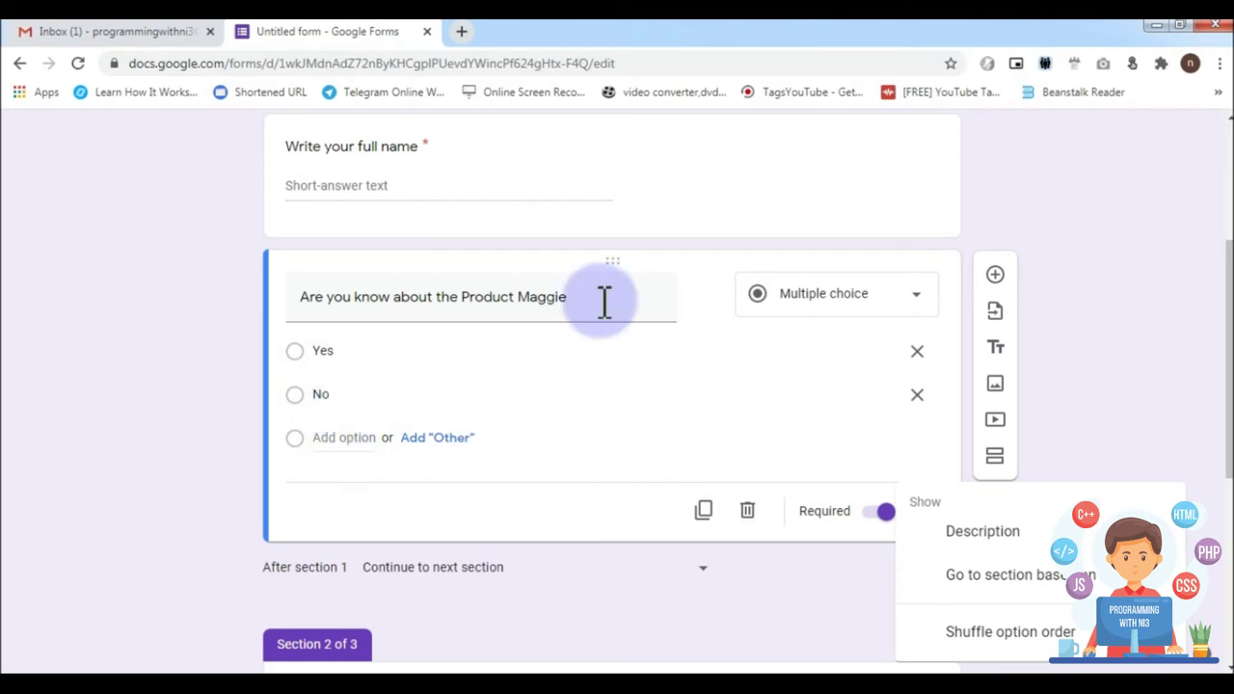
Step: Branch the Product Maggie question by answer: Yes goes to section 2, No to section 3
{"action": "left_click", "coordinate": [1010, 576]}
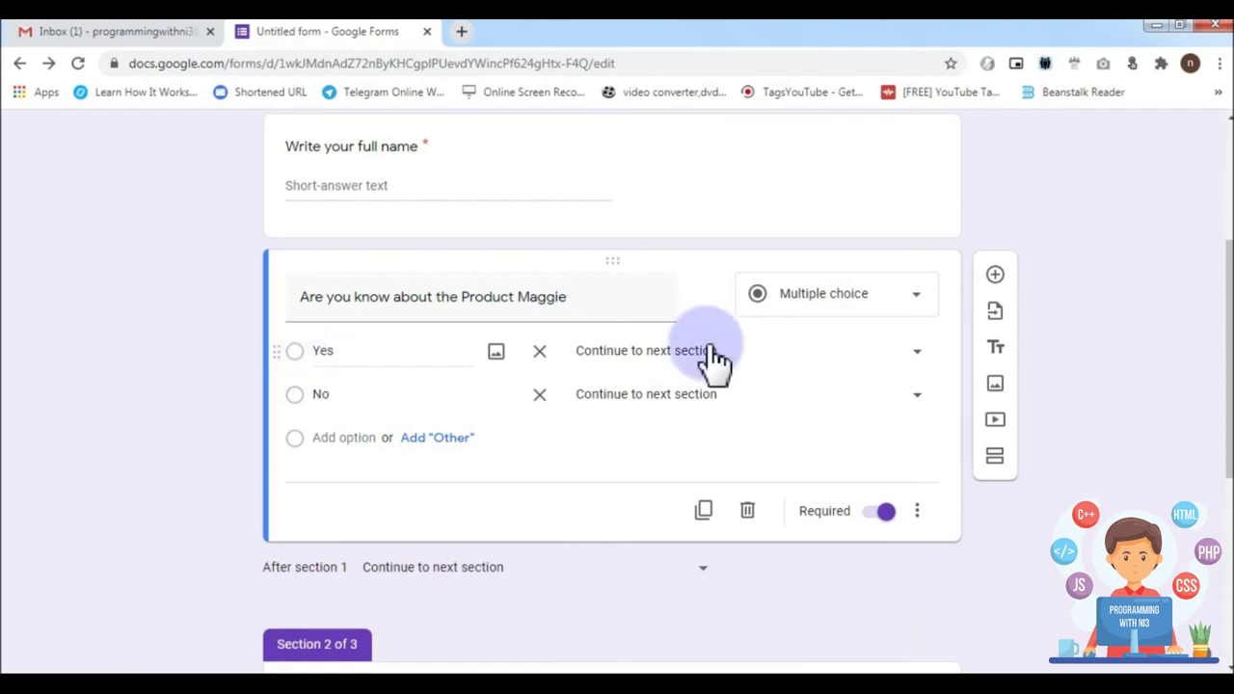
{"action": "left_click", "coordinate": [738, 357]}
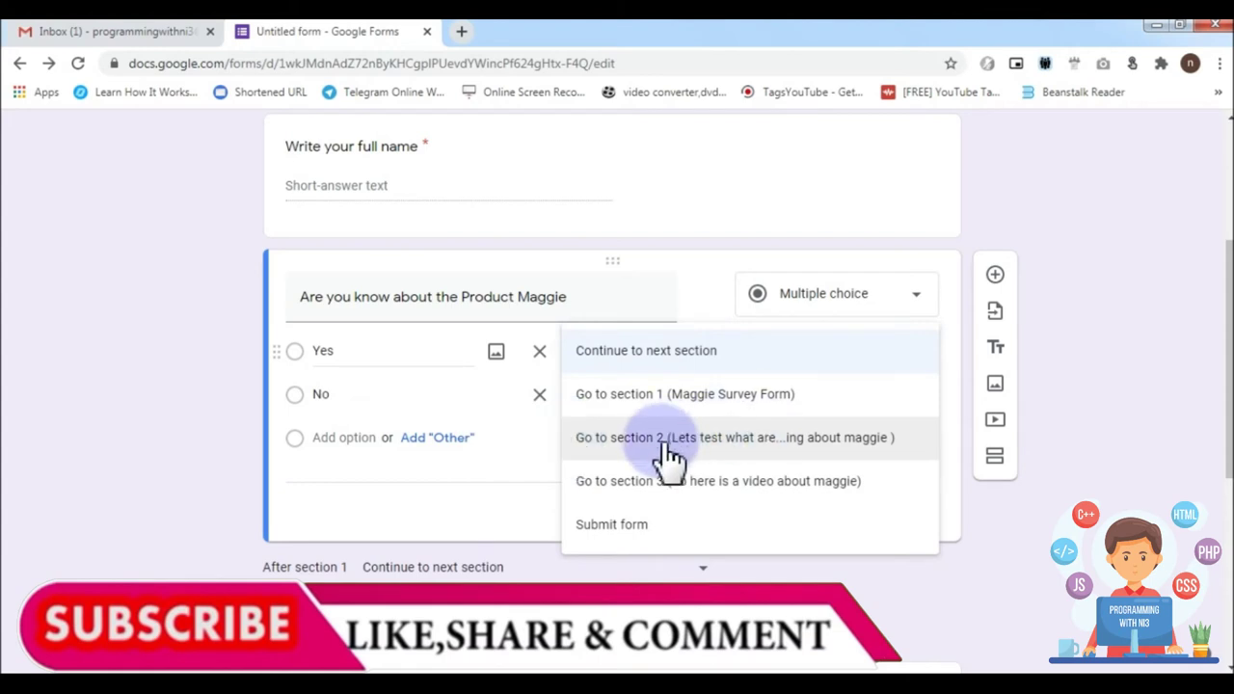
{"action": "left_click", "coordinate": [607, 442]}
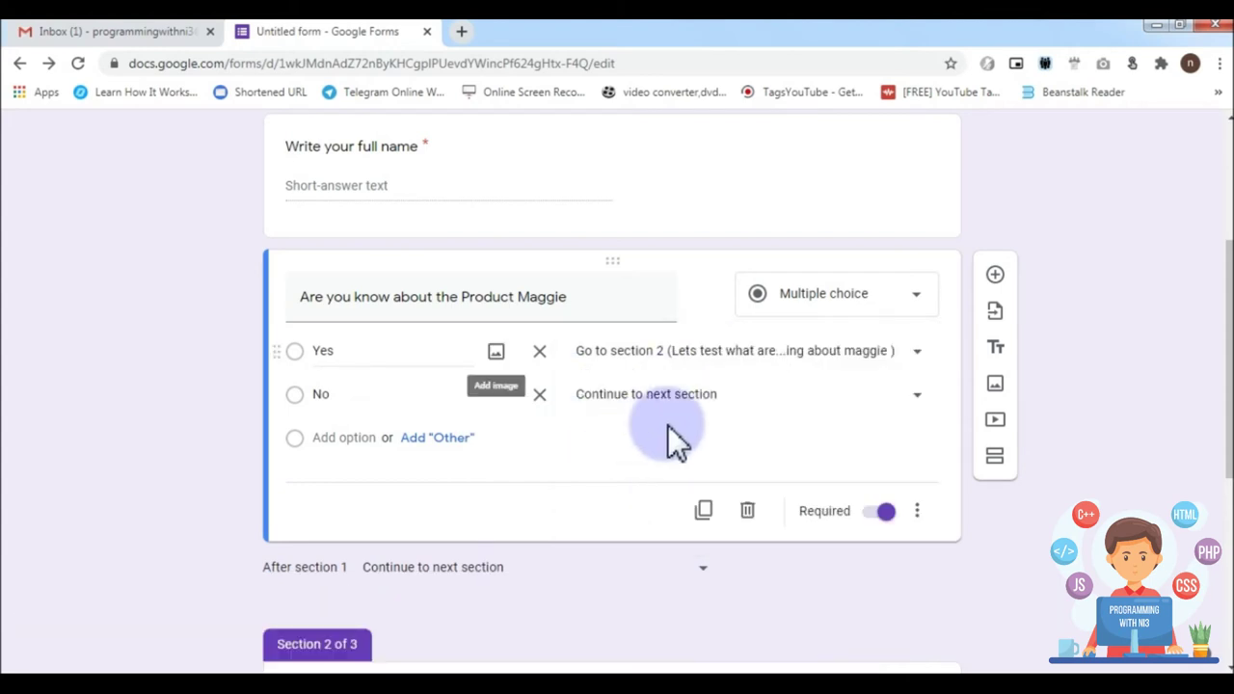
{"action": "mouse_move", "coordinate": [405, 394]}
{"action": "left_click", "coordinate": [674, 397]}
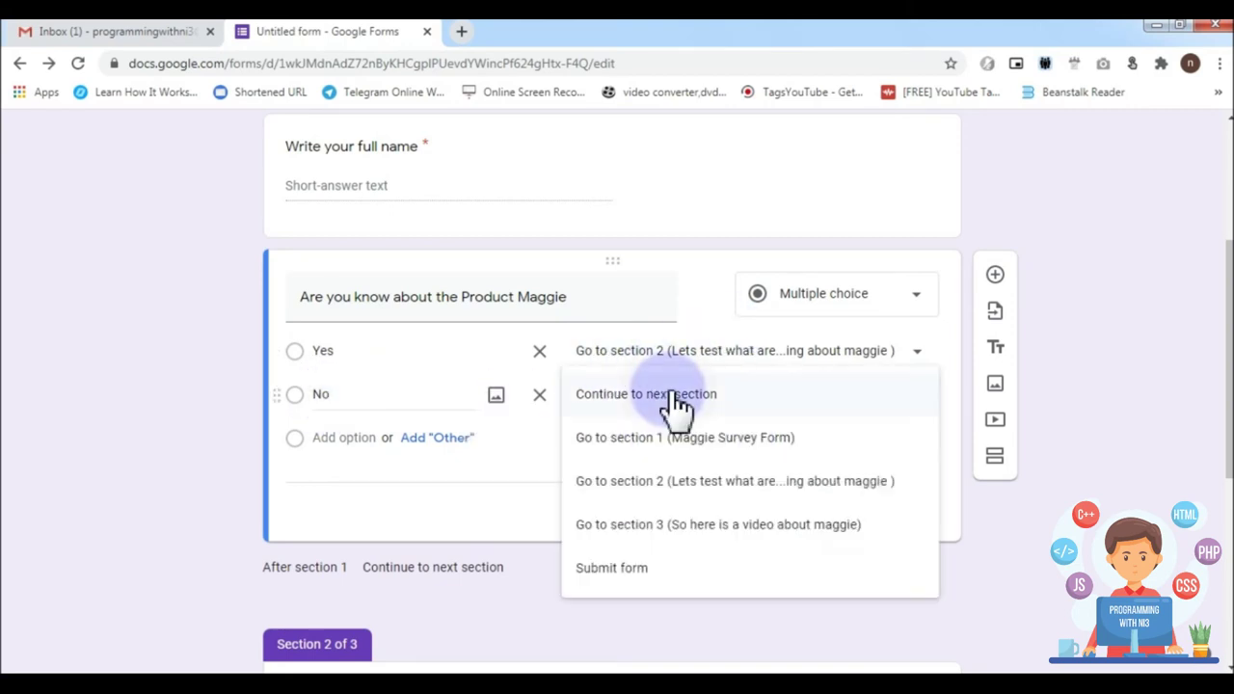
{"action": "left_click", "coordinate": [646, 525]}
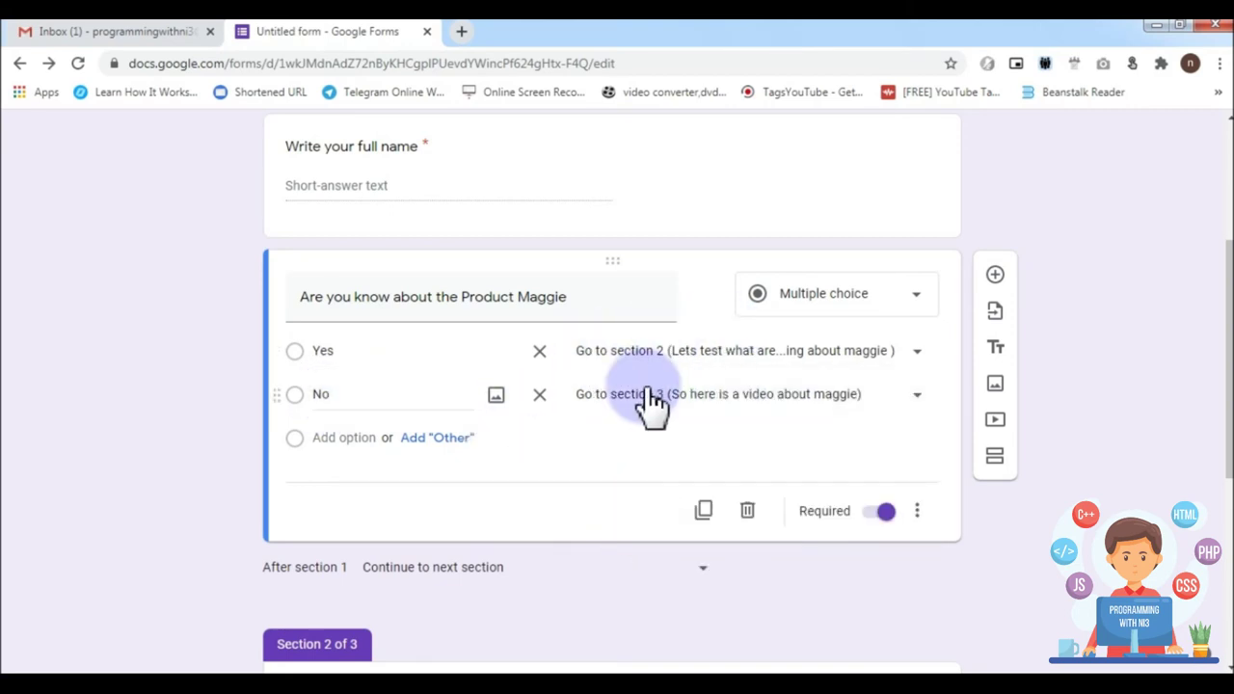
{"action": "scroll", "coordinate": [674, 397], "scroll_direction": "down", "scroll_amount": 2}
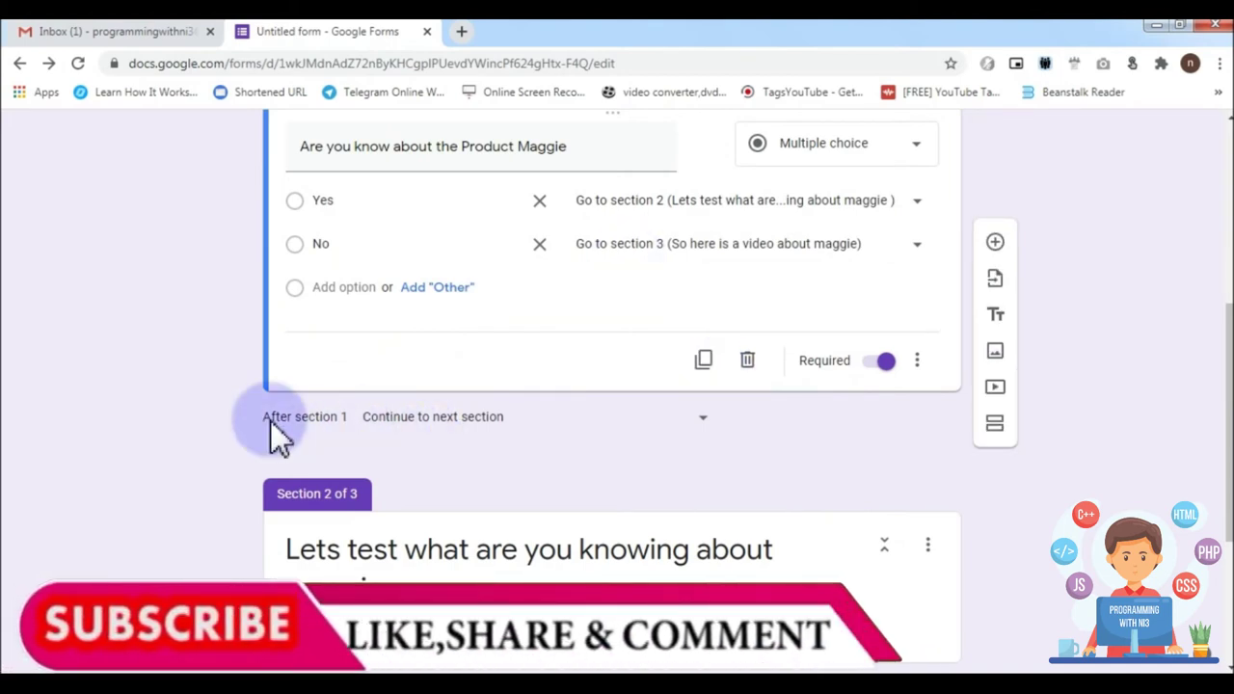
{"action": "left_click", "coordinate": [471, 418]}
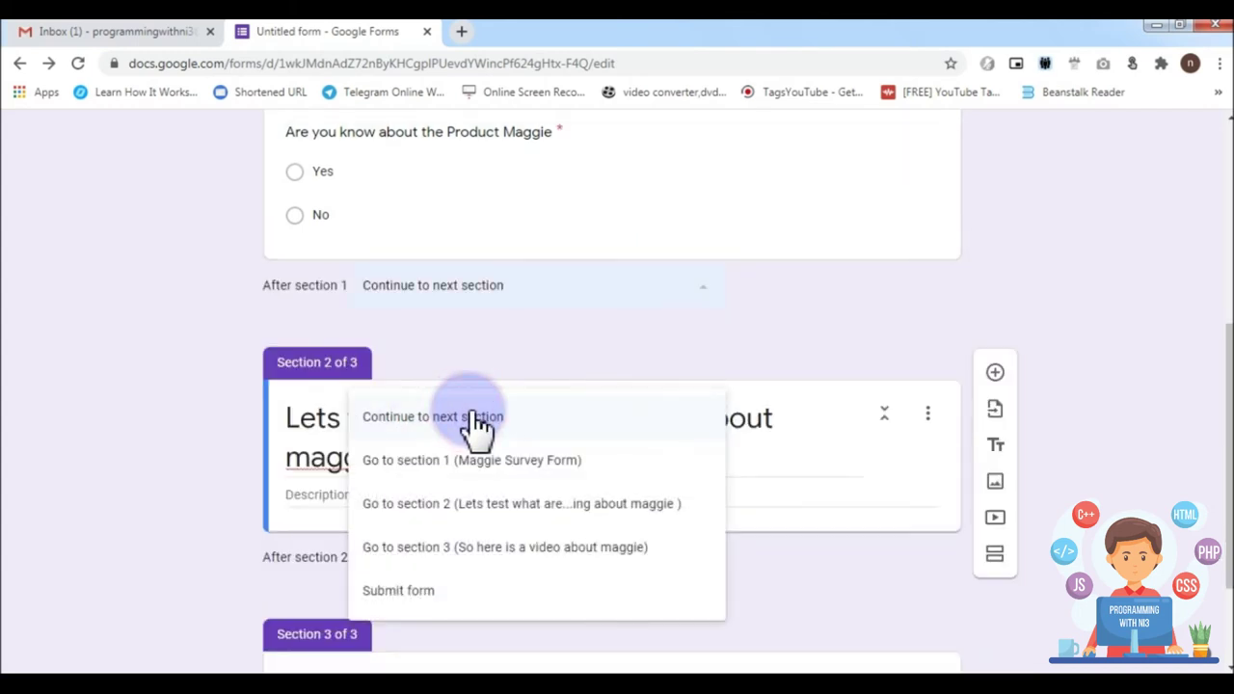
{"action": "left_click", "coordinate": [482, 289]}
{"action": "left_click", "coordinate": [482, 287]}
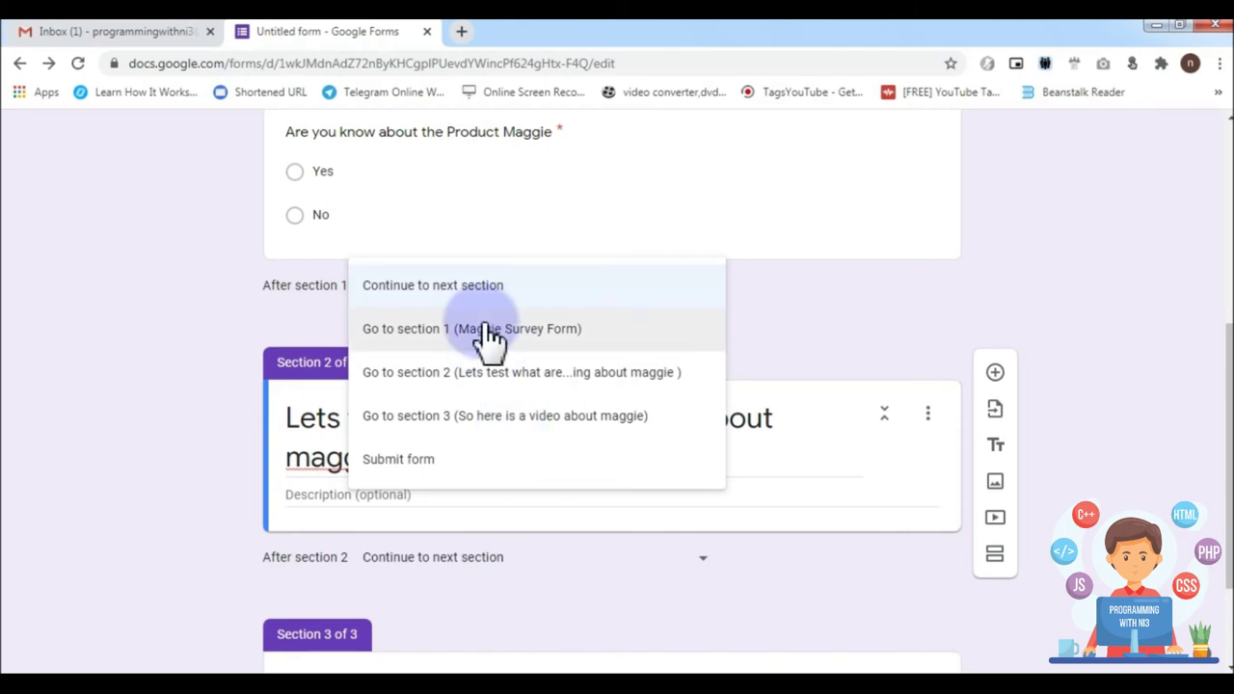
{"action": "key", "text": "Down"}
{"action": "key", "text": "Down"}
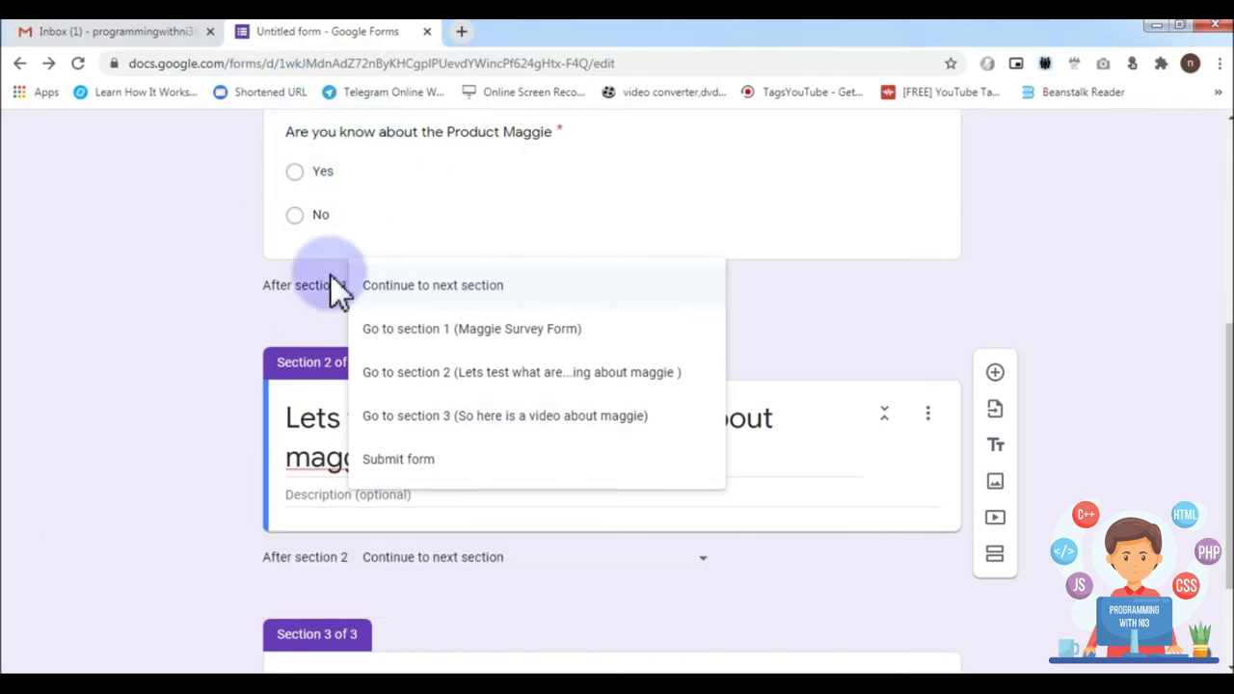
{"action": "left_click", "coordinate": [449, 300]}
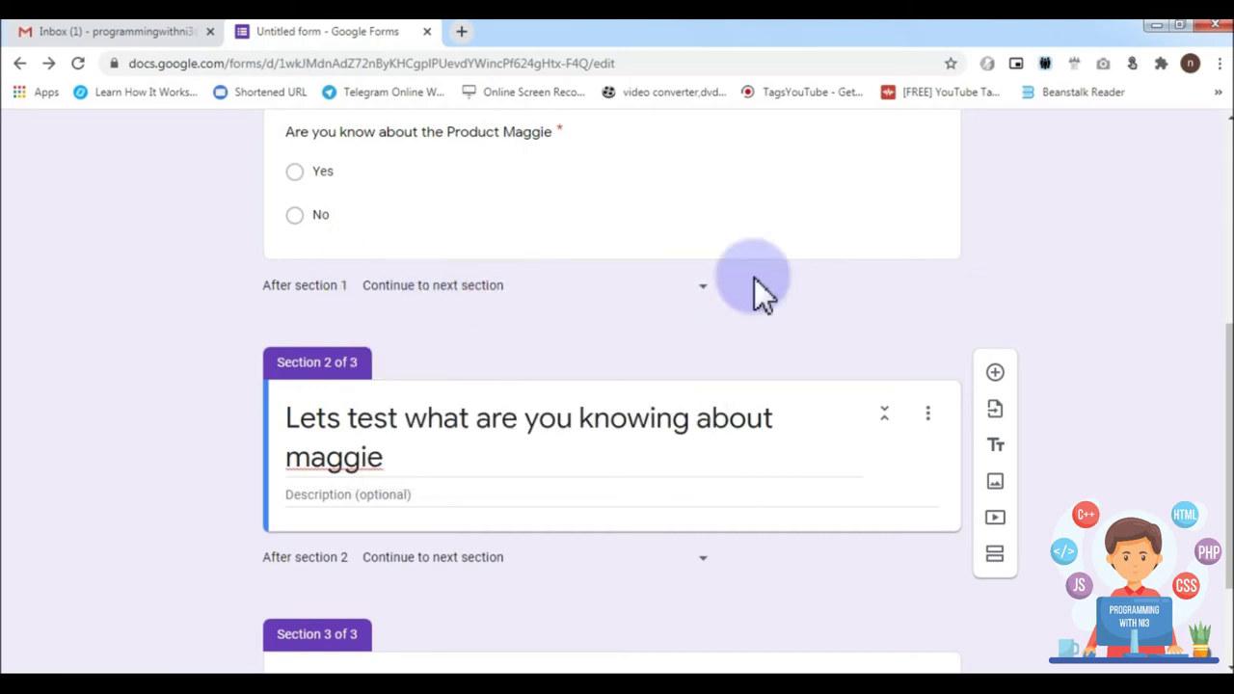
{"action": "scroll", "coordinate": [758, 289], "scroll_direction": "down", "scroll_amount": 2}
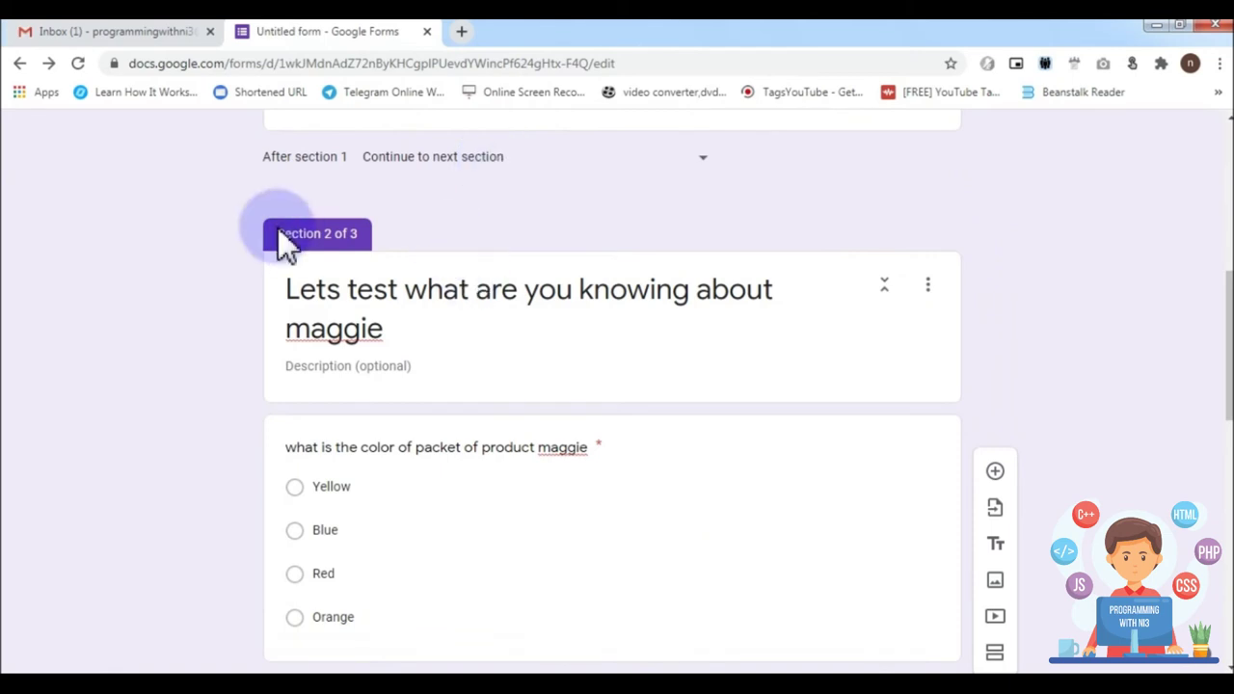
Step: Set 'After section 2' to Submit form
{"action": "scroll", "coordinate": [328, 239], "scroll_direction": "down", "scroll_amount": 2}
{"action": "scroll", "coordinate": [443, 347], "scroll_direction": "down", "scroll_amount": 2}
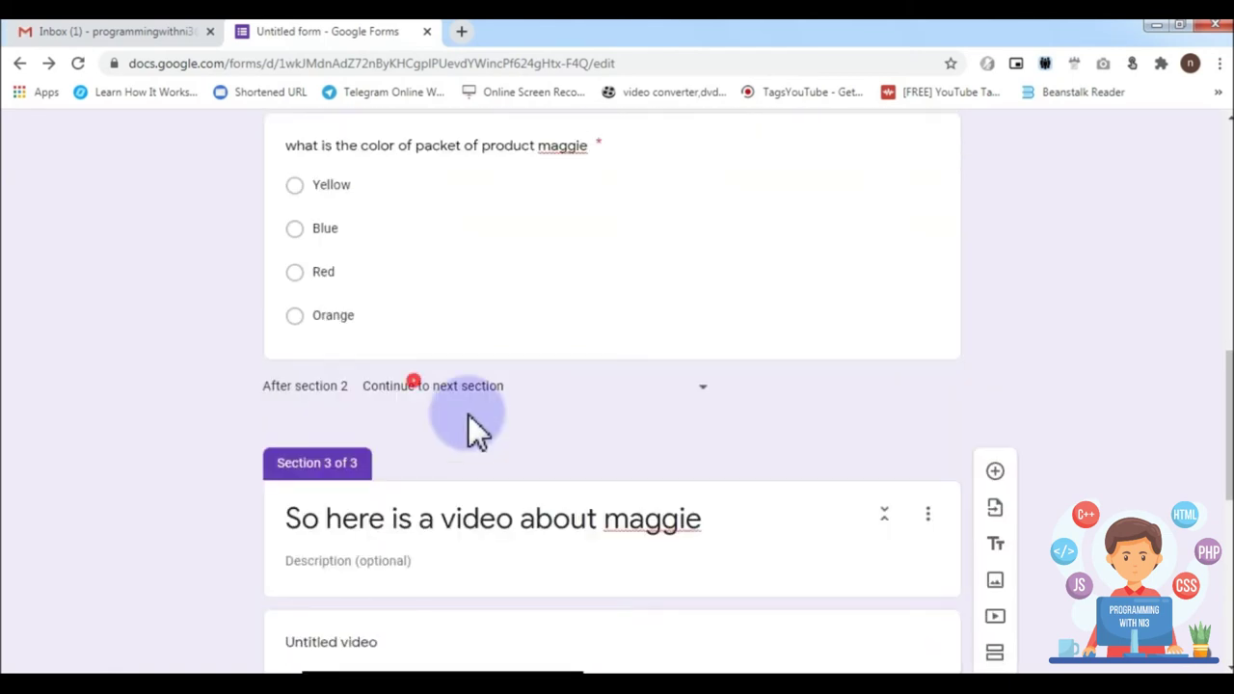
{"action": "left_click", "coordinate": [420, 385]}
{"action": "left_click", "coordinate": [246, 415]}
{"action": "left_click", "coordinate": [300, 387]}
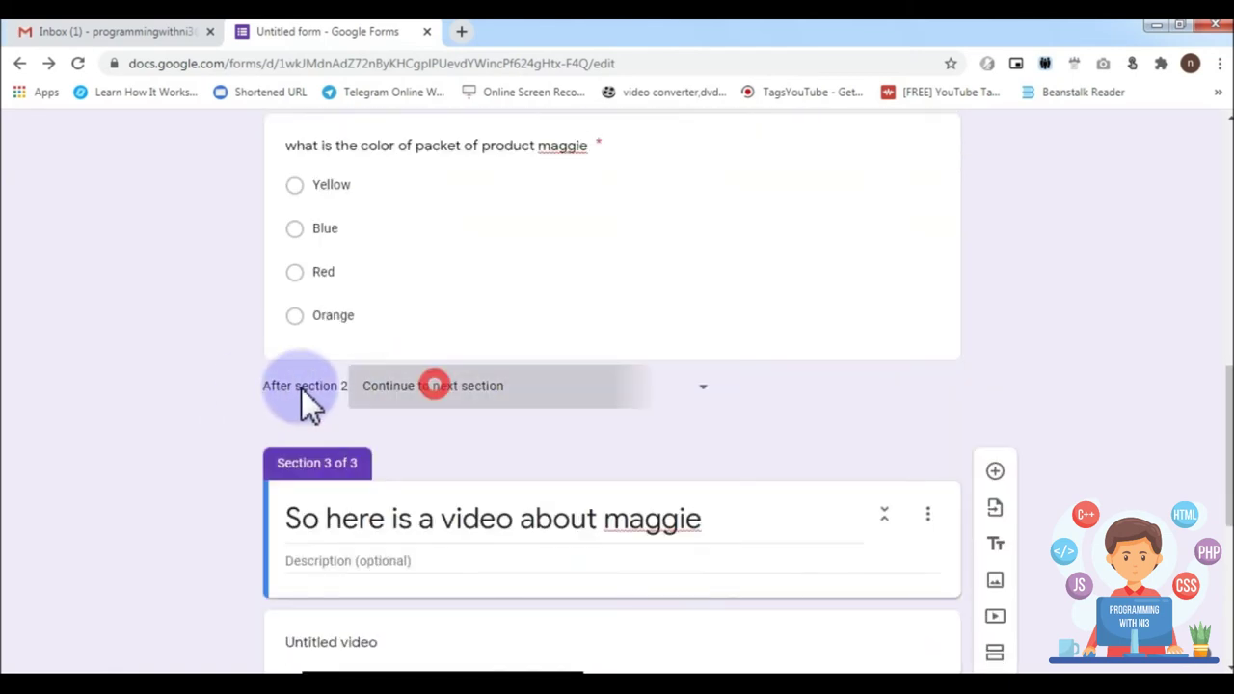
{"action": "left_click", "coordinate": [396, 561]}
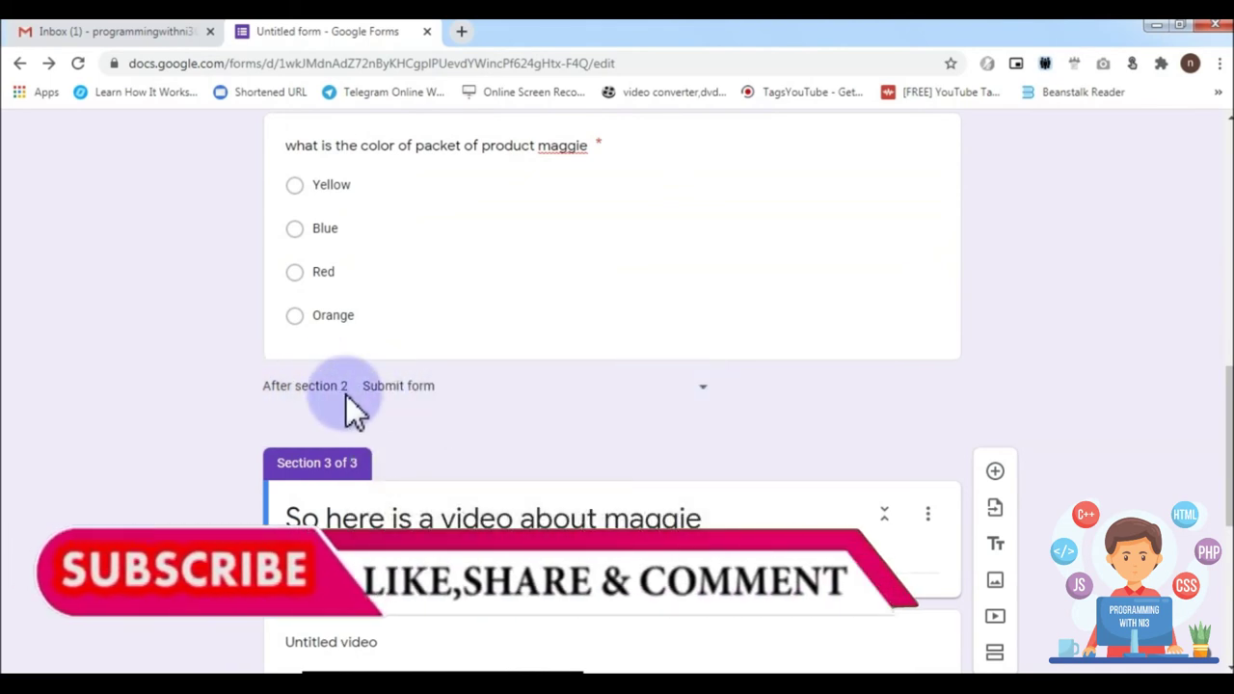
Step: Scroll through the form to review the section flow
{"action": "scroll", "coordinate": [578, 424], "scroll_direction": "down", "scroll_amount": 5}
{"action": "scroll", "coordinate": [578, 434], "scroll_direction": "up", "scroll_amount": 5}
{"action": "scroll", "coordinate": [567, 525], "scroll_direction": "down", "scroll_amount": 5}
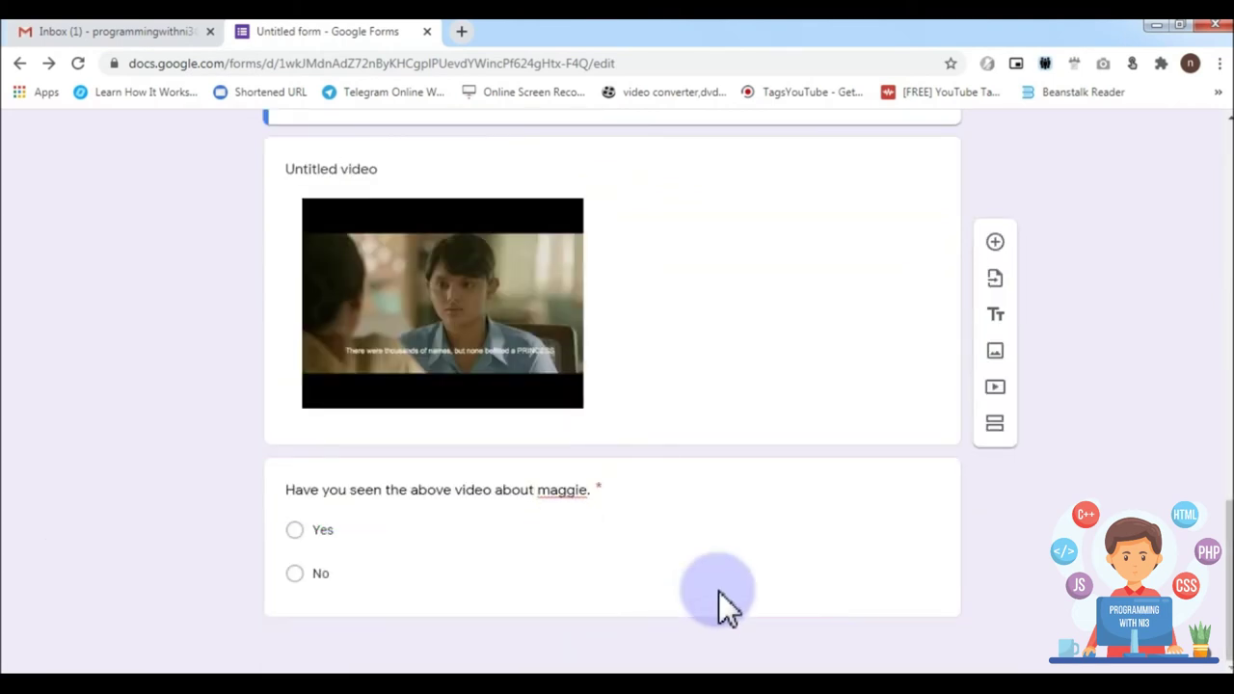
{"action": "scroll", "coordinate": [443, 620], "scroll_direction": "up", "scroll_amount": 5}
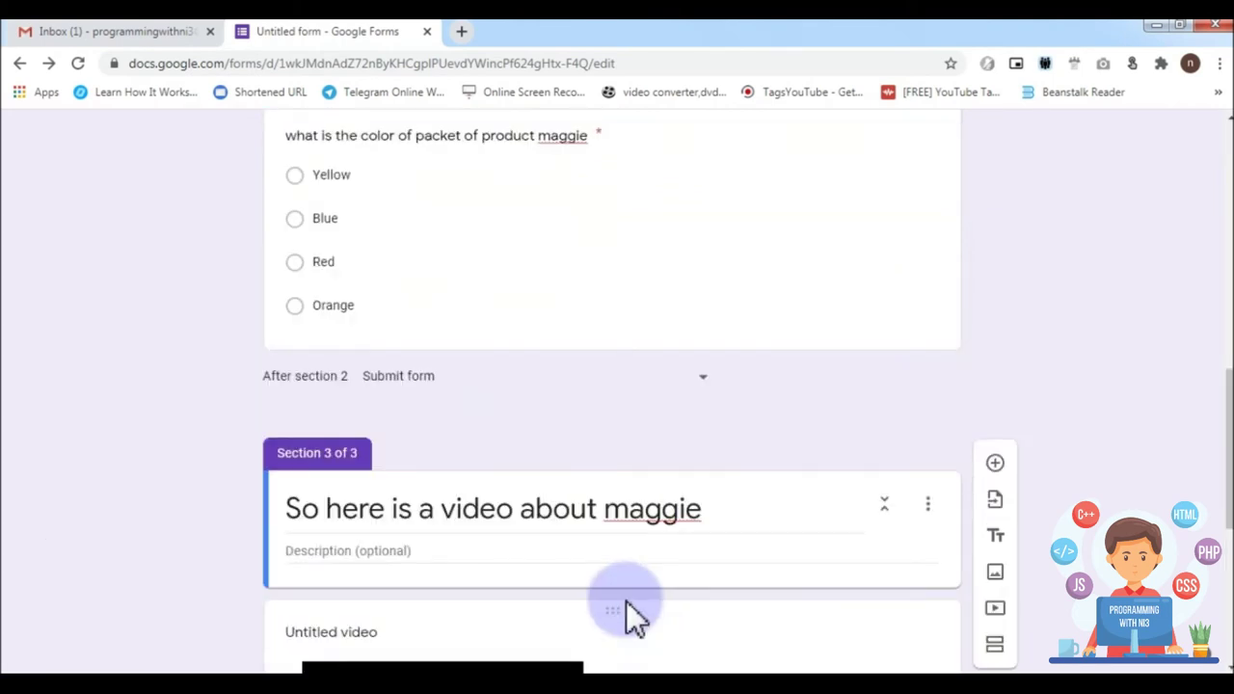
{"action": "scroll", "coordinate": [625, 617], "scroll_direction": "up", "scroll_amount": 5}
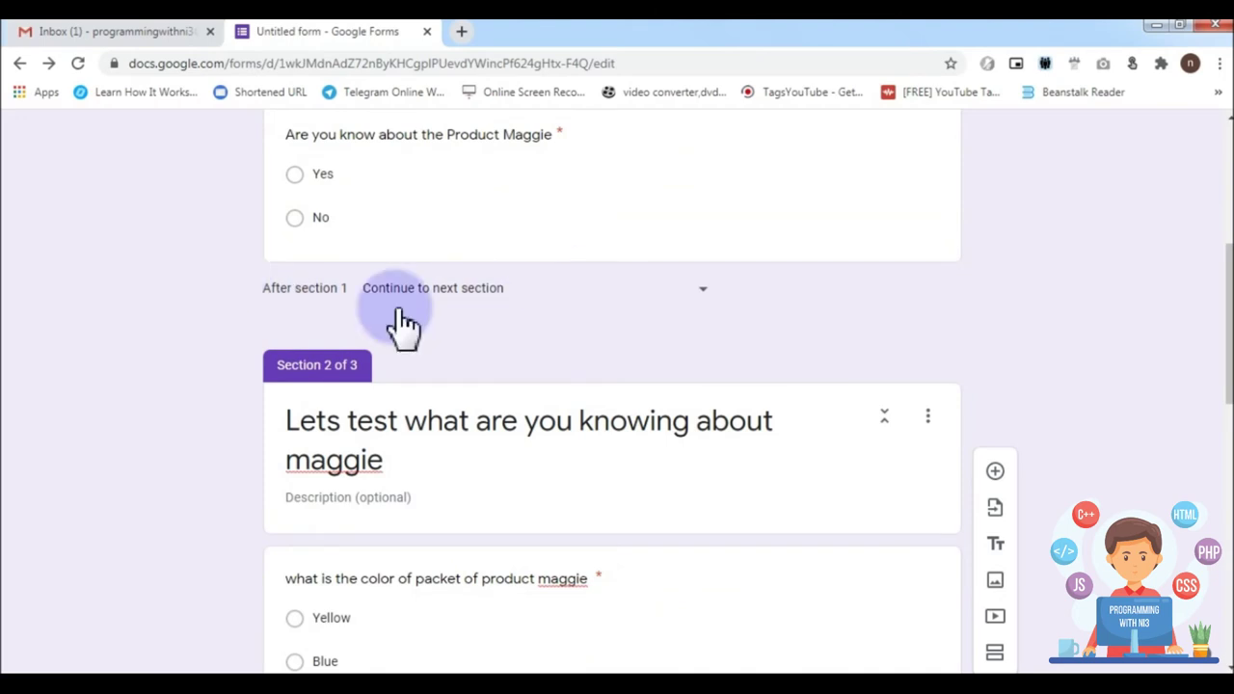
{"action": "mouse_move", "coordinate": [511, 193]}
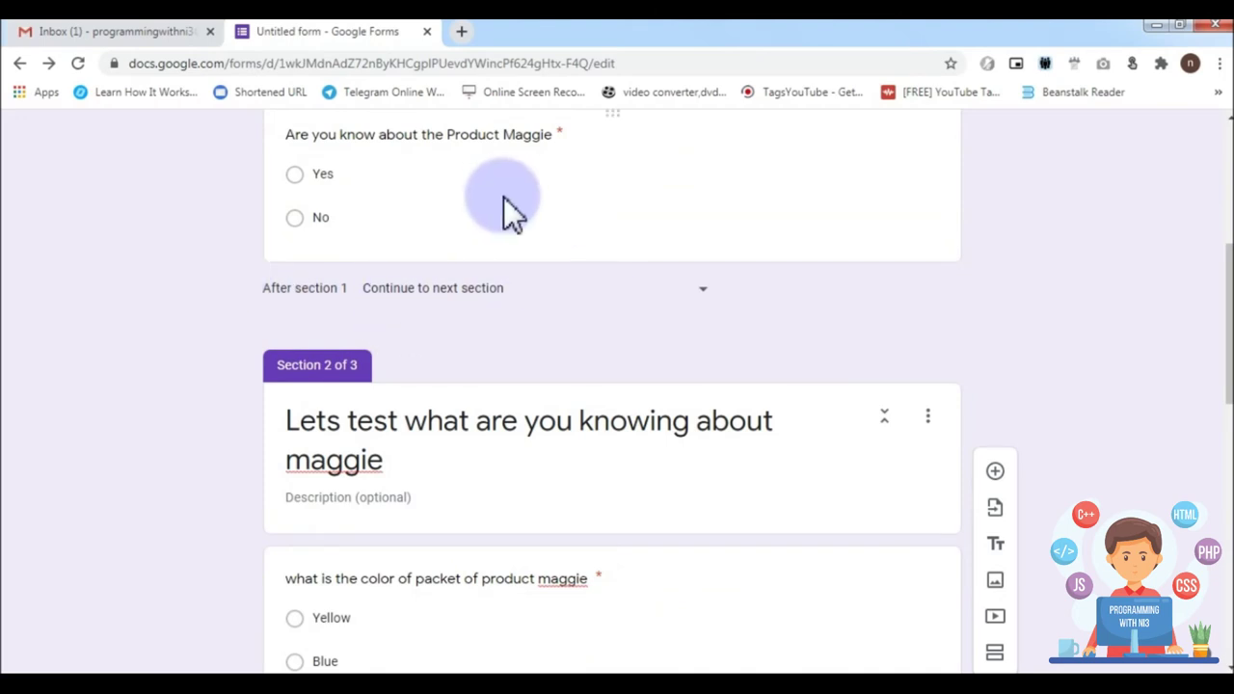
{"action": "scroll", "coordinate": [446, 356], "scroll_direction": "down", "scroll_amount": 3}
{"action": "scroll", "coordinate": [540, 497], "scroll_direction": "down", "scroll_amount": 2}
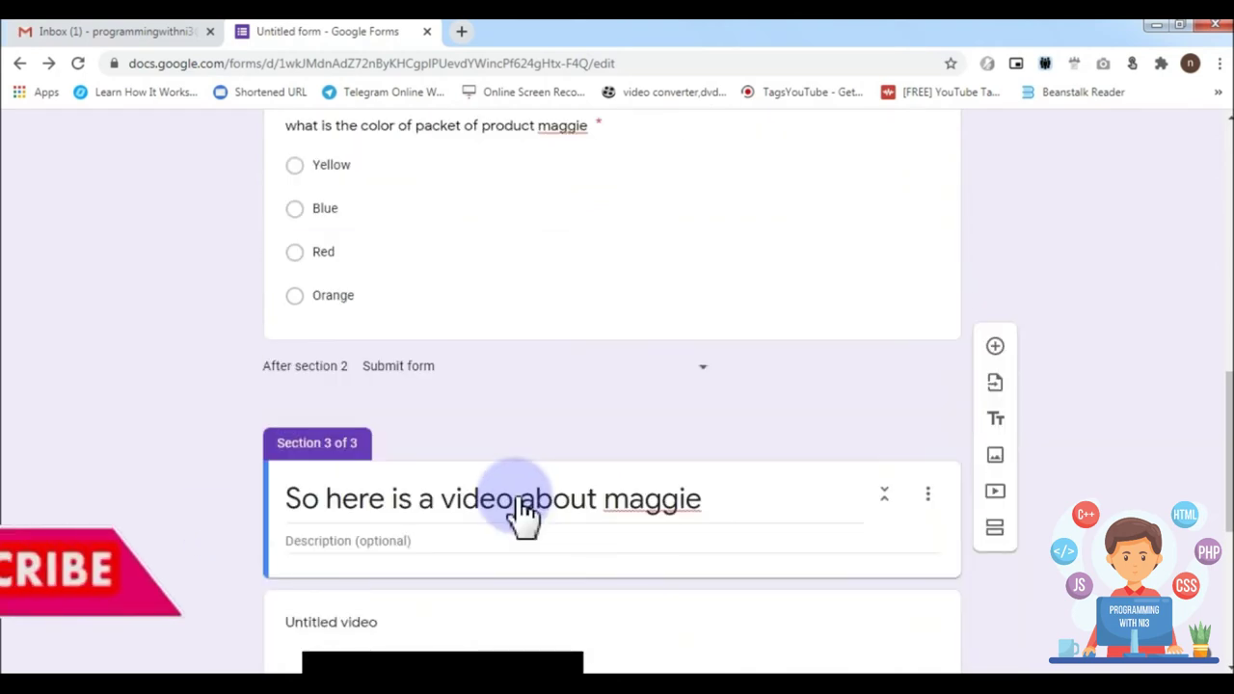
{"action": "scroll", "coordinate": [540, 462], "scroll_direction": "down", "scroll_amount": 5}
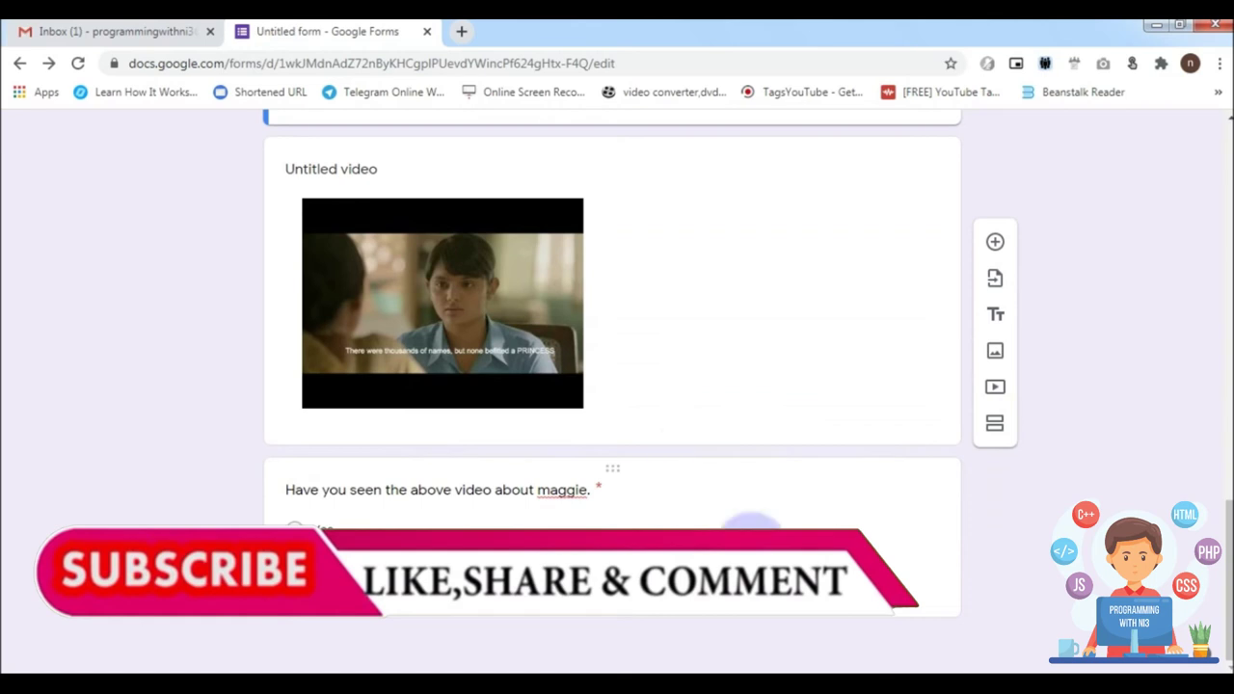
{"action": "scroll", "coordinate": [741, 405], "scroll_direction": "up", "scroll_amount": 5}
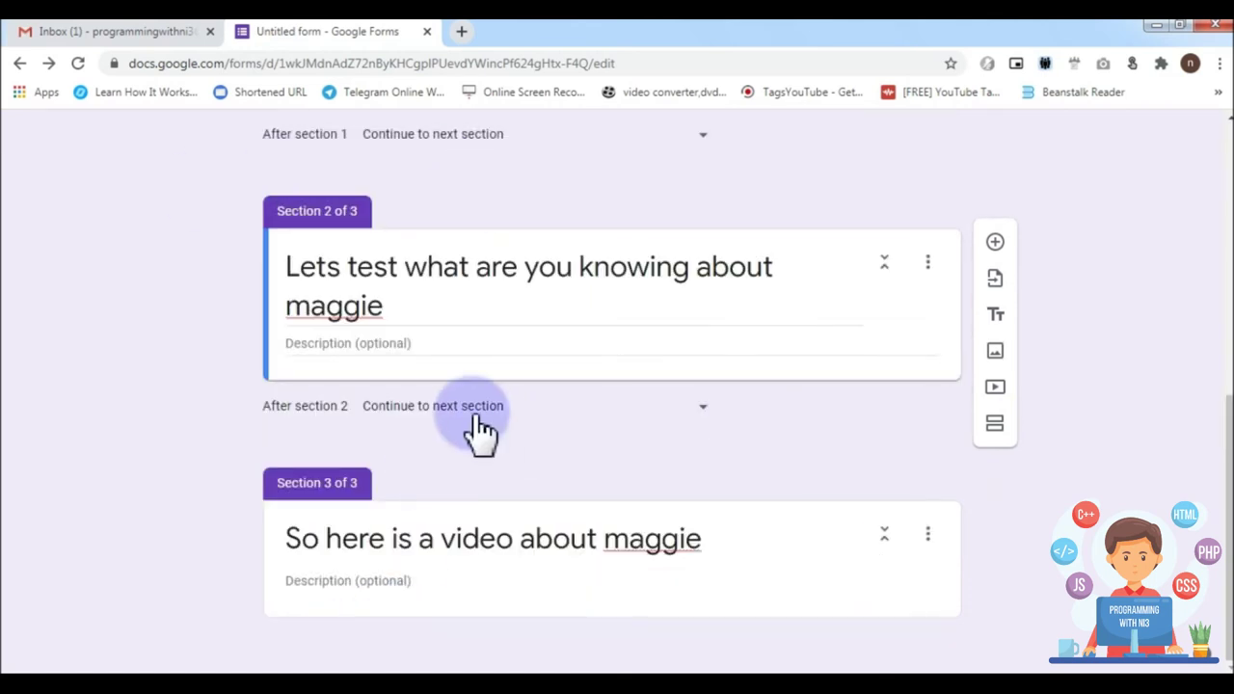
Step: Add a section 2 question asking the colour of the Maggie packet
{"action": "left_click", "coordinate": [995, 242]}
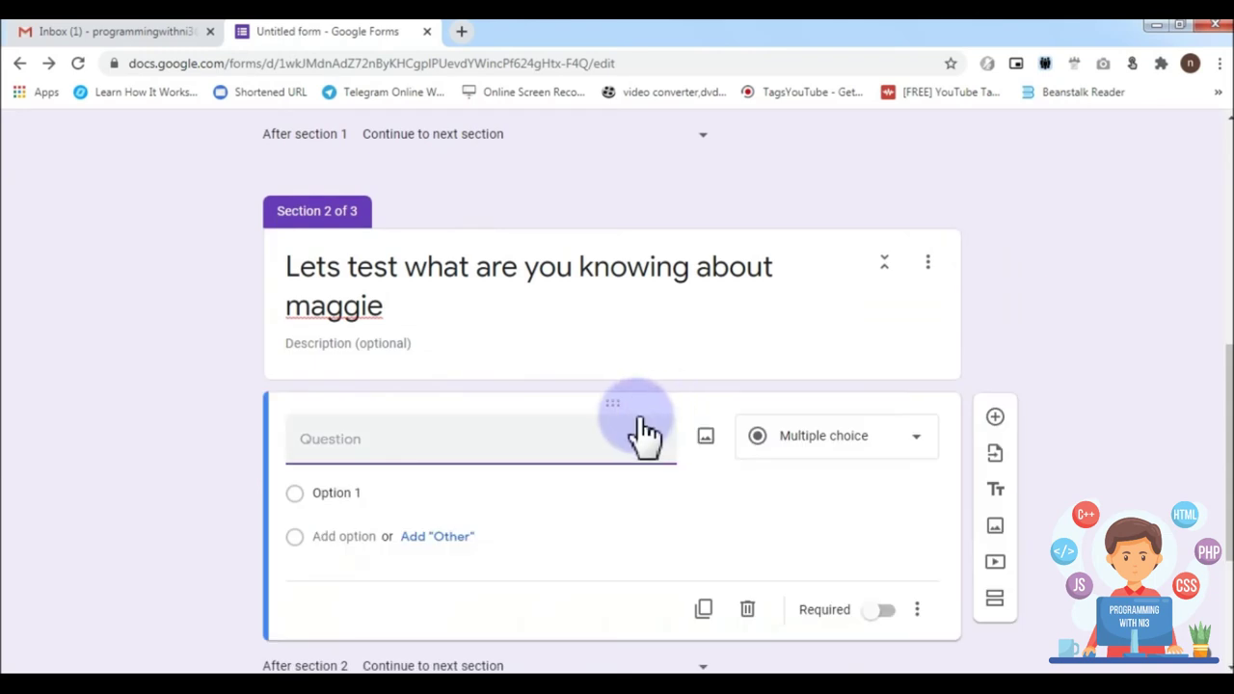
{"action": "type", "text": "what is the color of "}
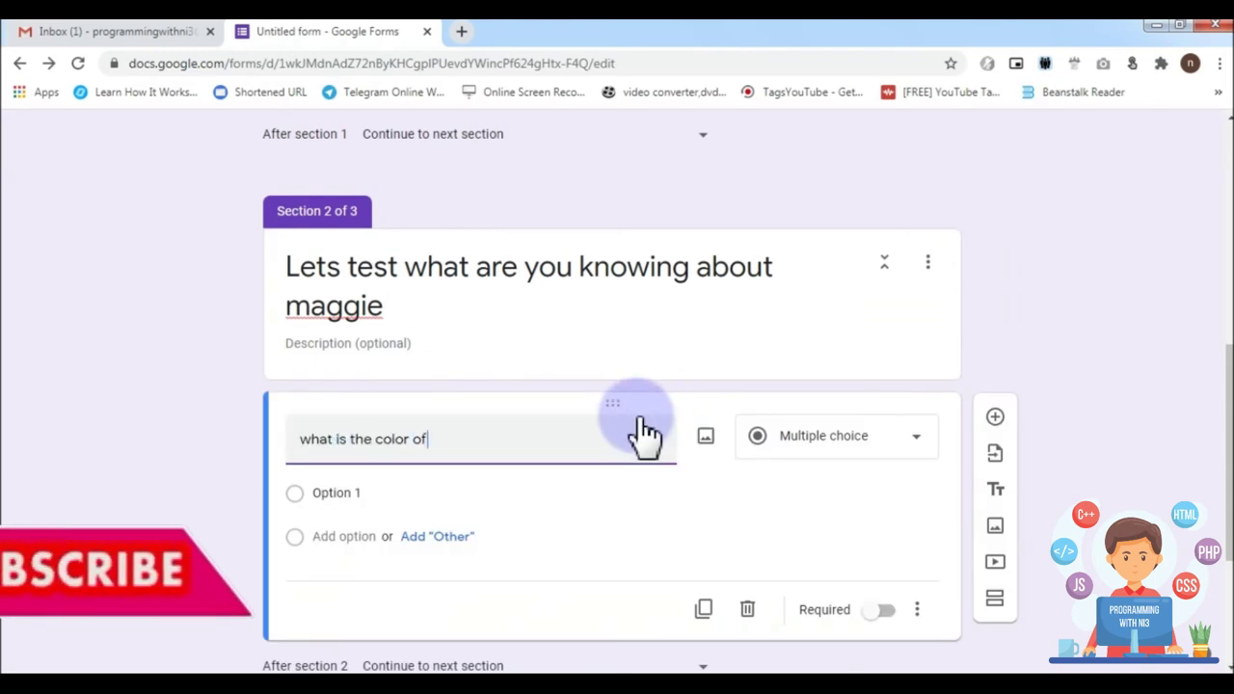
{"action": "type", "text": "packet product maggie"}
{"action": "key", "text": "ctrl+Left"}
{"action": "key", "text": "ctrl+Left"}
{"action": "type", "text": "of"}
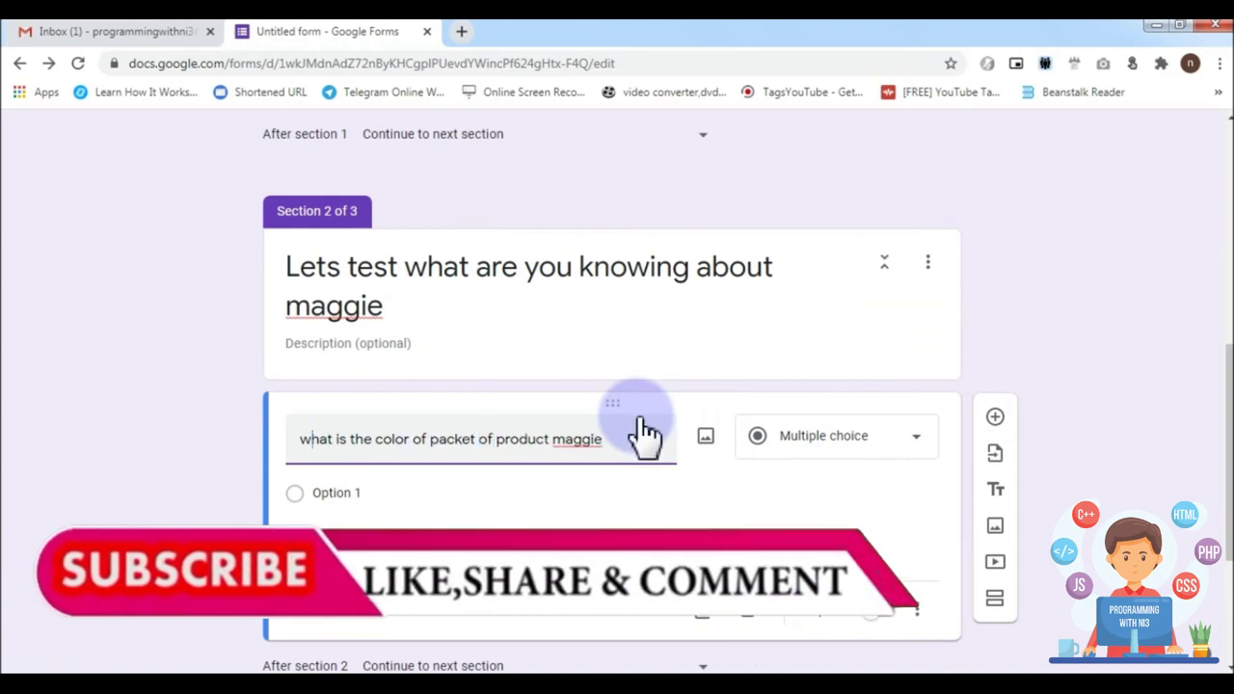
{"action": "key", "text": "Right"}
{"action": "key", "text": "Right"}
{"action": "key", "text": "Right"}
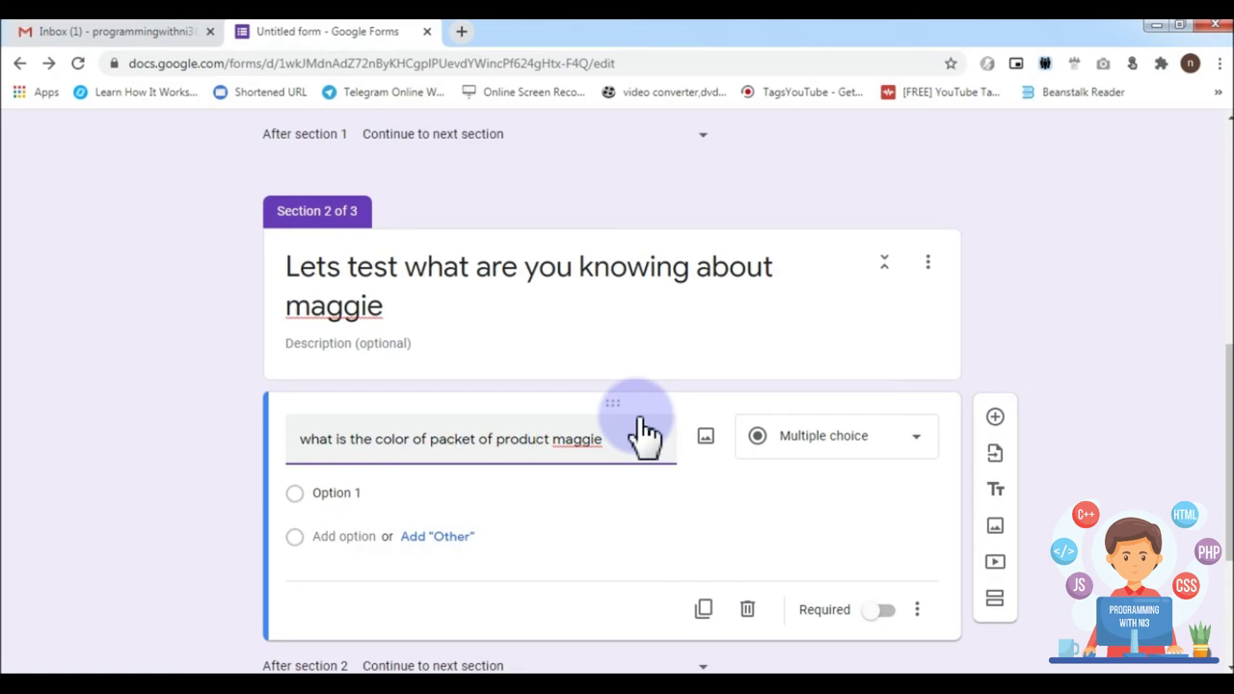
Step: Give it options Yellow, Blue, Red and Orange and make it required
{"action": "left_click", "coordinate": [338, 492]}
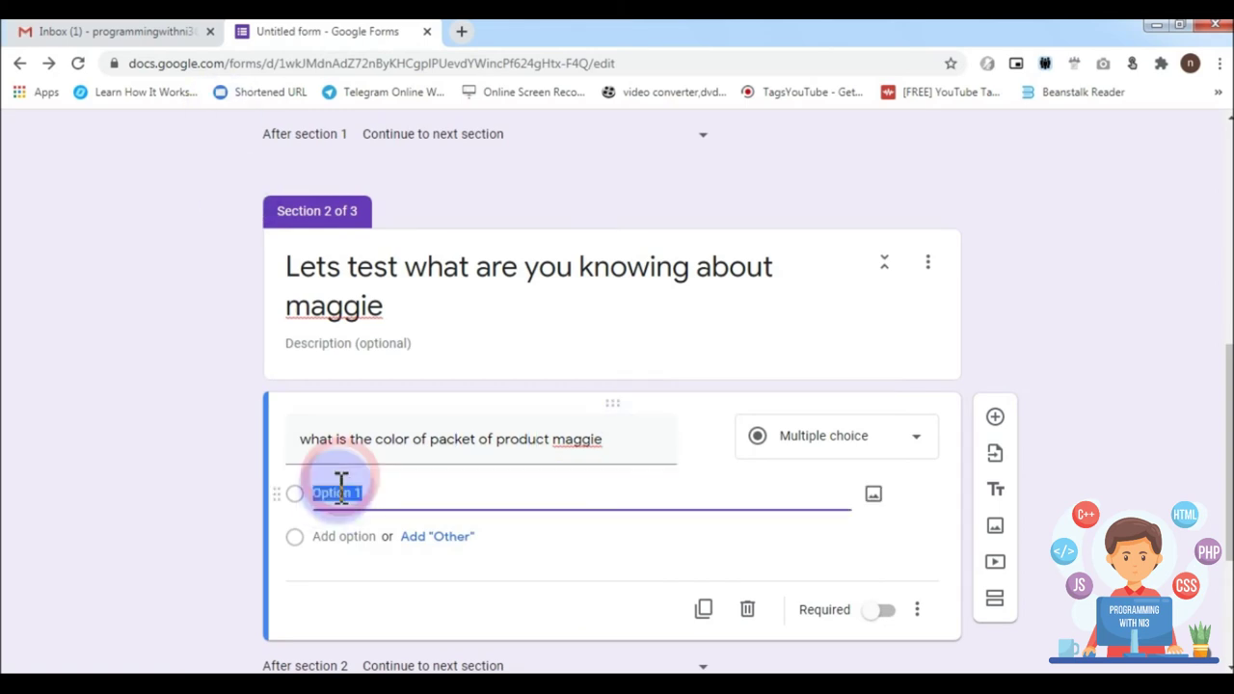
{"action": "type", "text": "Y"}
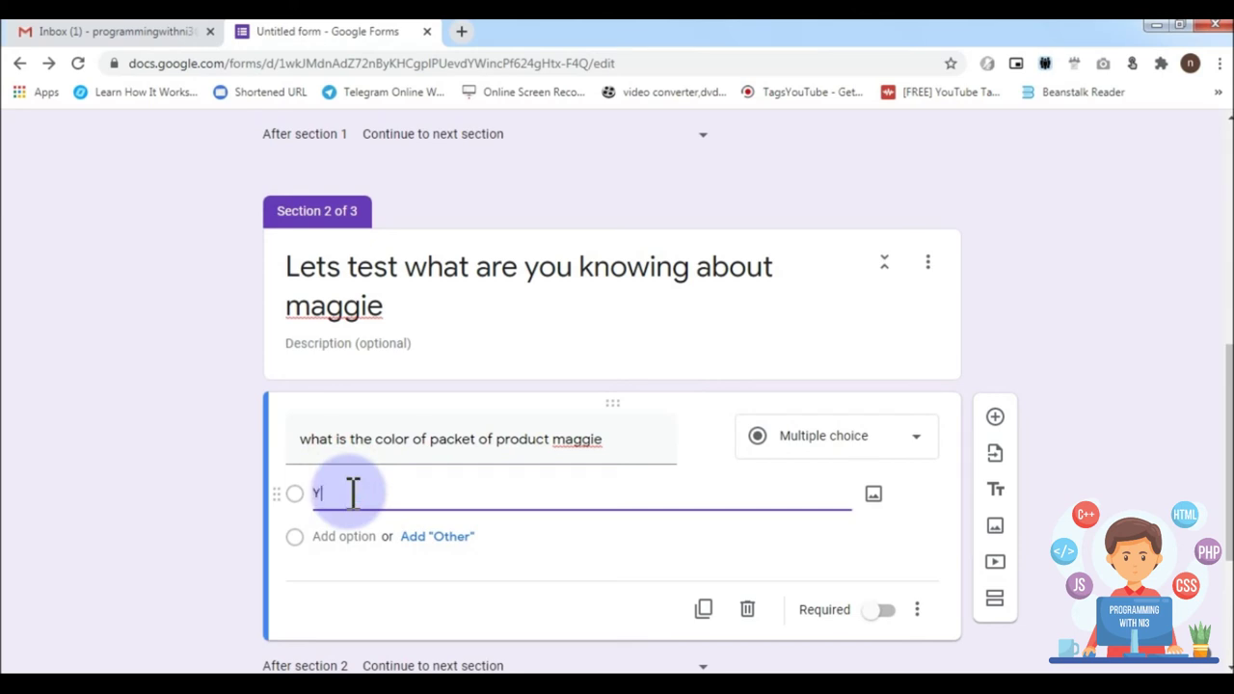
{"action": "type", "text": "ellow"}
{"action": "key", "text": "Return"}
{"action": "type", "text": "Blue"}
{"action": "key", "text": "Return"}
{"action": "type", "text": "Red"}
{"action": "key", "text": "Return"}
{"action": "type", "text": "Ora"}
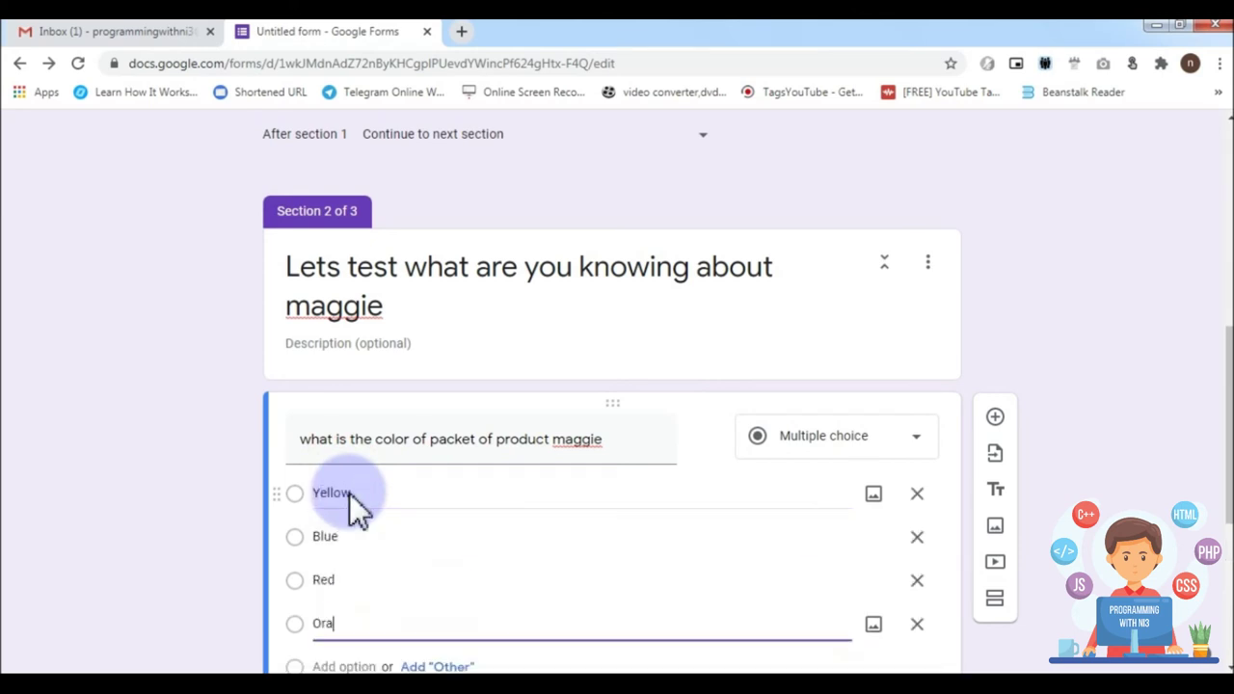
{"action": "type", "text": "nge"}
{"action": "scroll", "coordinate": [713, 289], "scroll_direction": "down", "scroll_amount": 3}
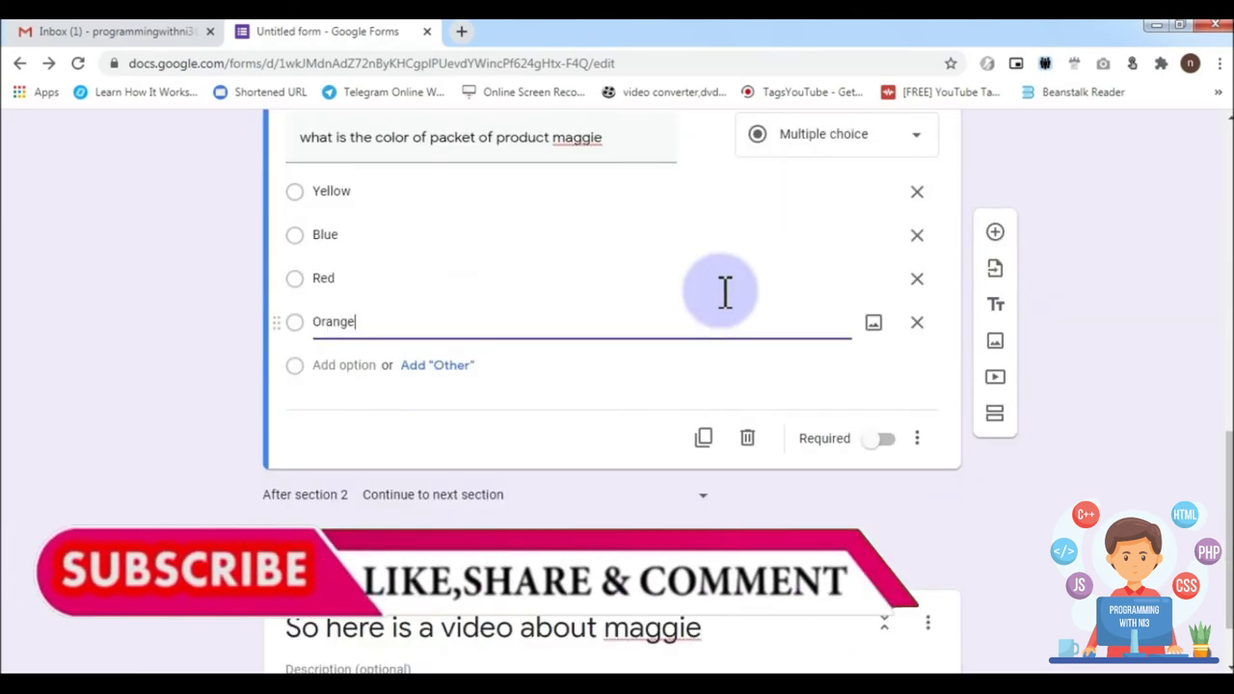
{"action": "left_click", "coordinate": [881, 439]}
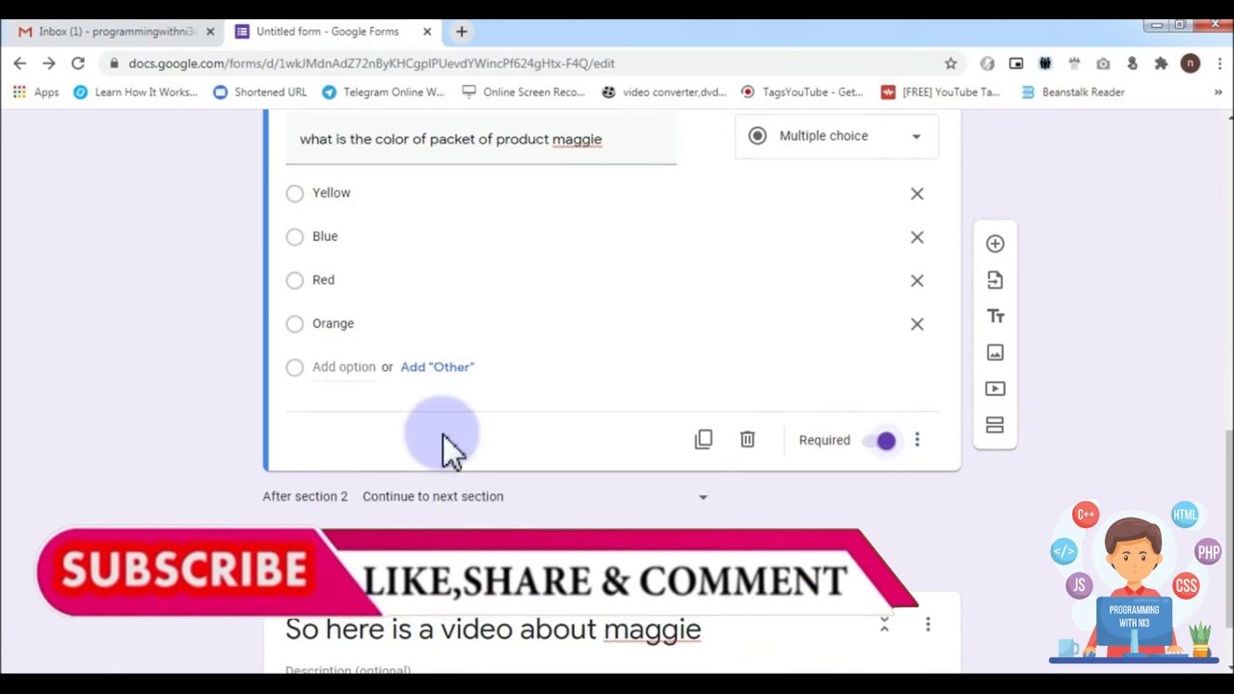
{"action": "scroll", "coordinate": [743, 372], "scroll_direction": "up", "scroll_amount": 2}
Step: Turn on 'Make this a quiz' in the form's Quizzes settings
{"action": "scroll", "coordinate": [733, 381], "scroll_direction": "up", "scroll_amount": 10}
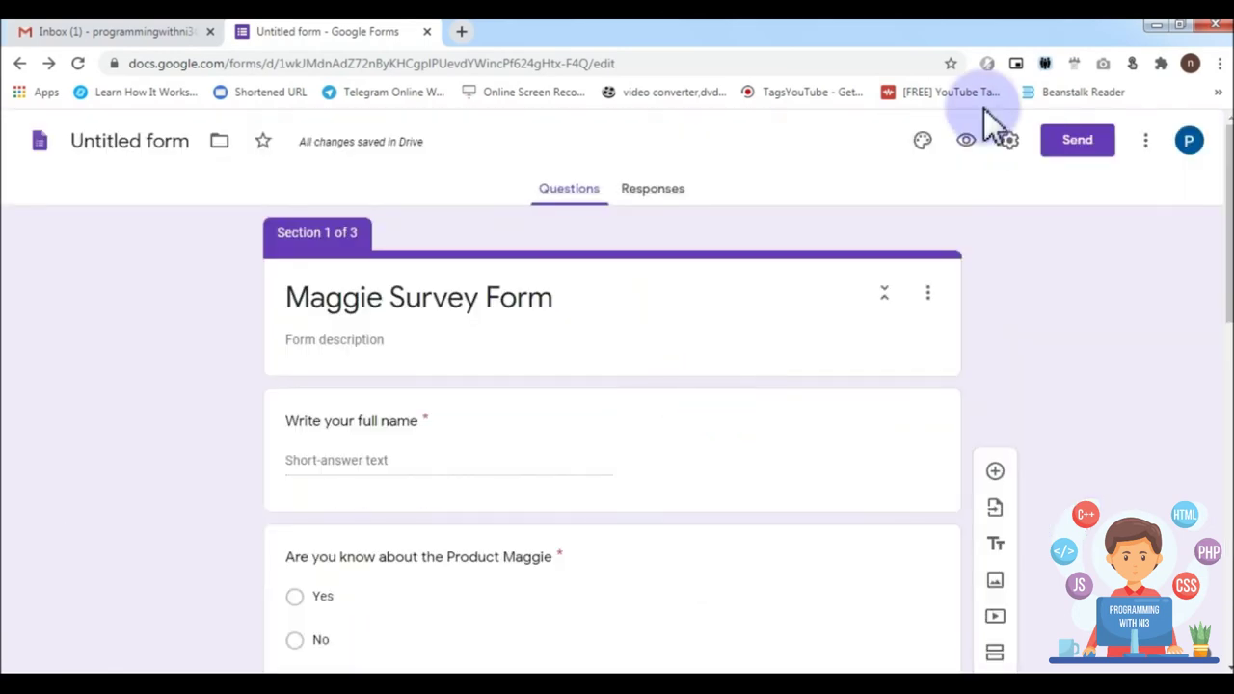
{"action": "scroll", "coordinate": [524, 504], "scroll_direction": "down", "scroll_amount": 9}
{"action": "scroll", "coordinate": [443, 574], "scroll_direction": "up", "scroll_amount": 4}
{"action": "scroll", "coordinate": [443, 574], "scroll_direction": "up", "scroll_amount": 5}
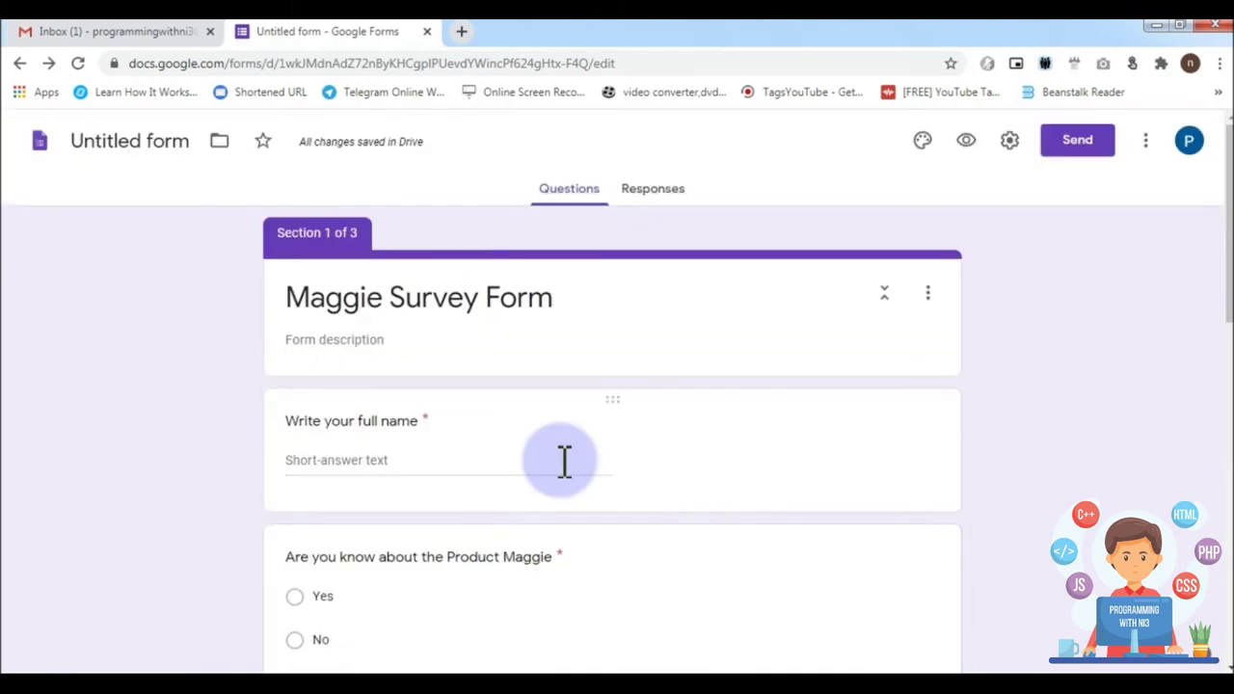
{"action": "left_click", "coordinate": [1009, 141]}
{"action": "left_click", "coordinate": [777, 228]}
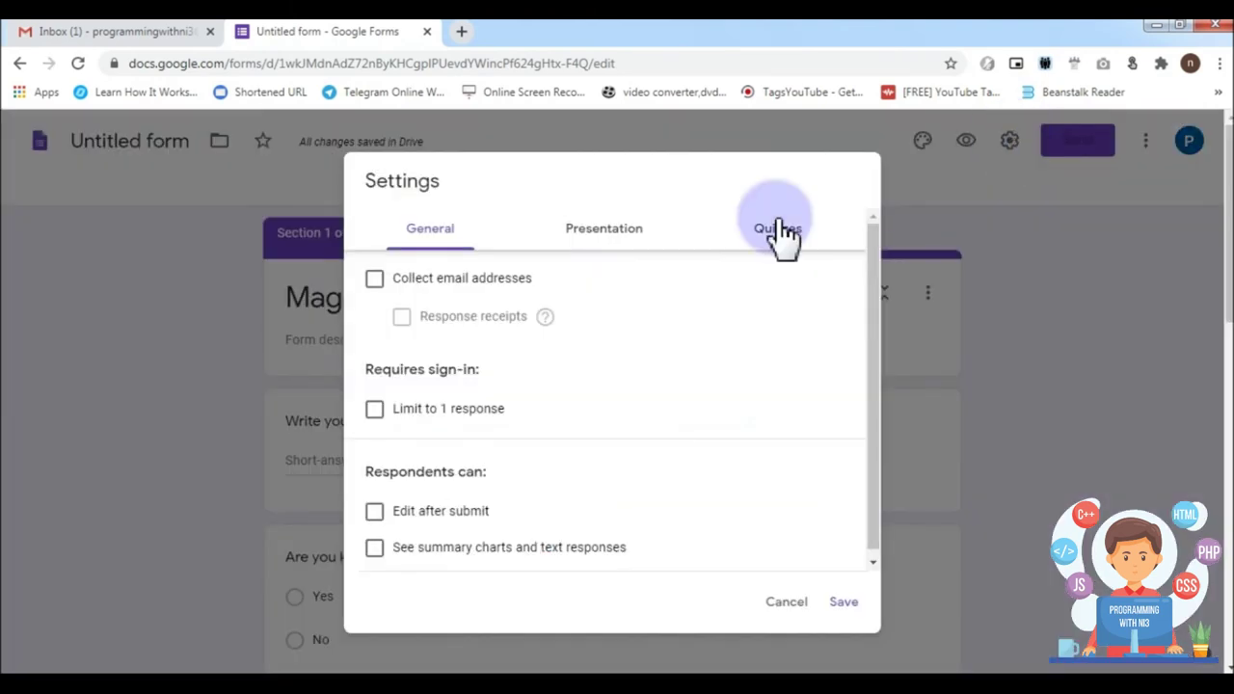
{"action": "left_click", "coordinate": [390, 274]}
Step: Uncheck 'Show link to submit another response' under Presentation and save the settings
{"action": "left_click", "coordinate": [589, 228]}
{"action": "left_click", "coordinate": [374, 348]}
{"action": "left_click", "coordinate": [449, 231]}
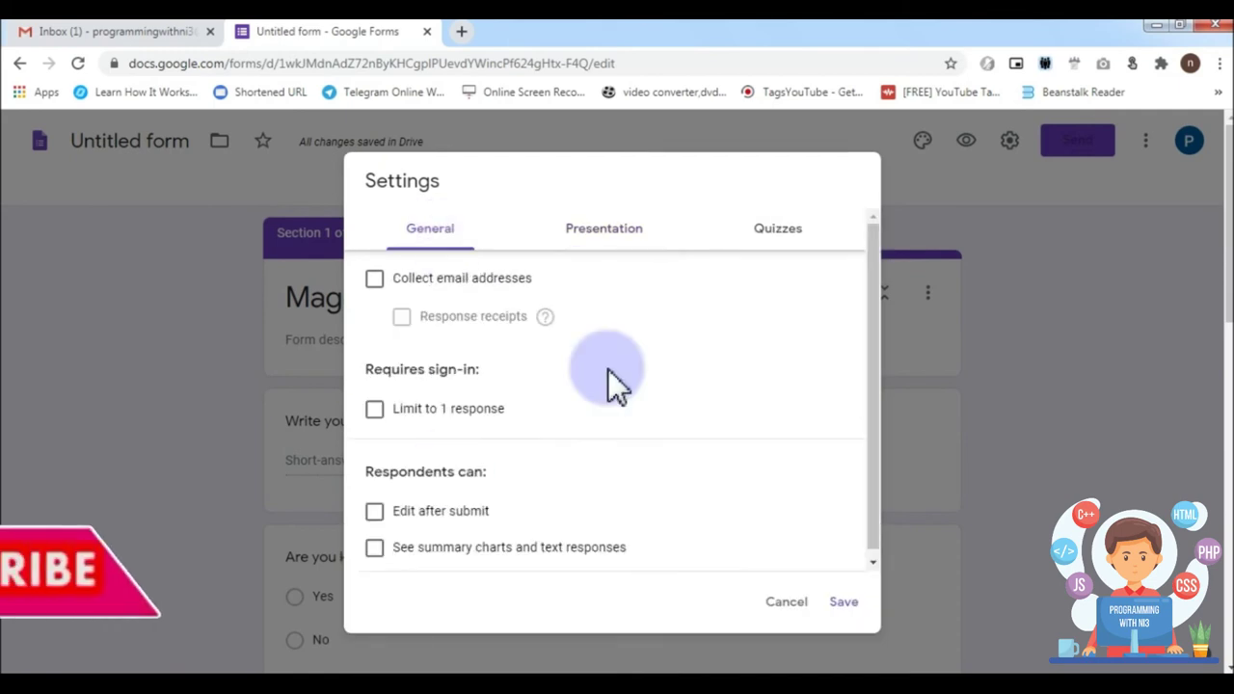
{"action": "left_click", "coordinate": [771, 229]}
{"action": "left_click", "coordinate": [433, 224]}
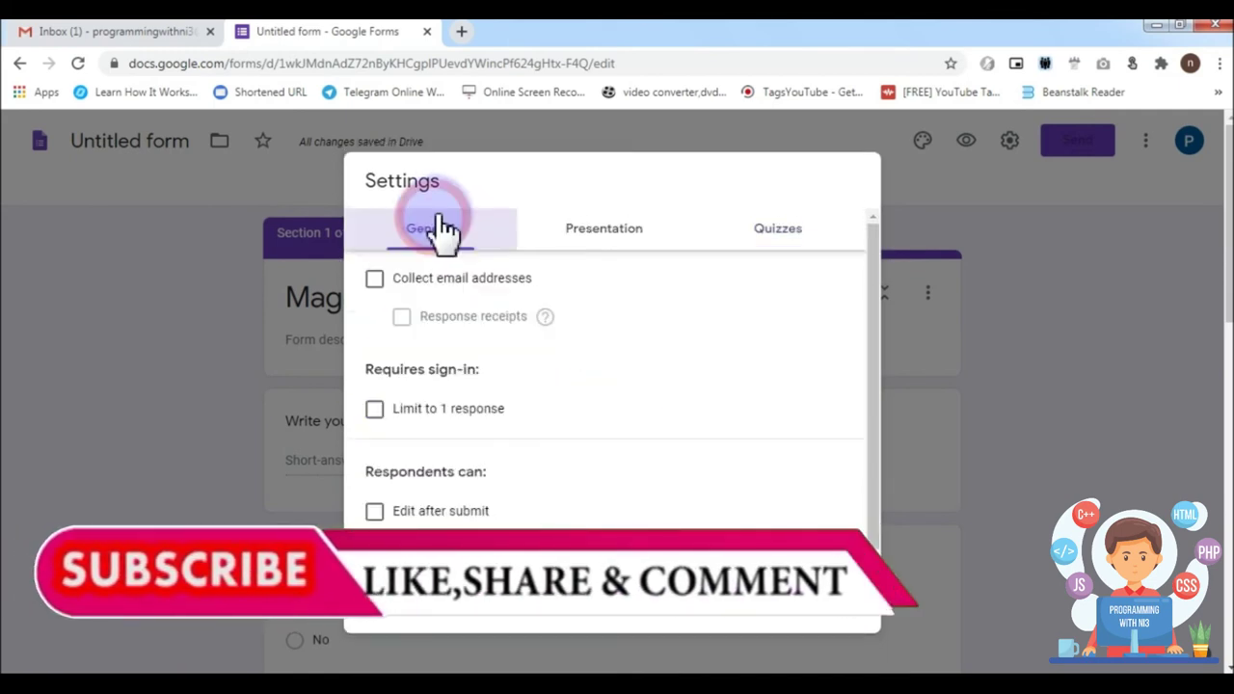
{"action": "left_click", "coordinate": [846, 619]}
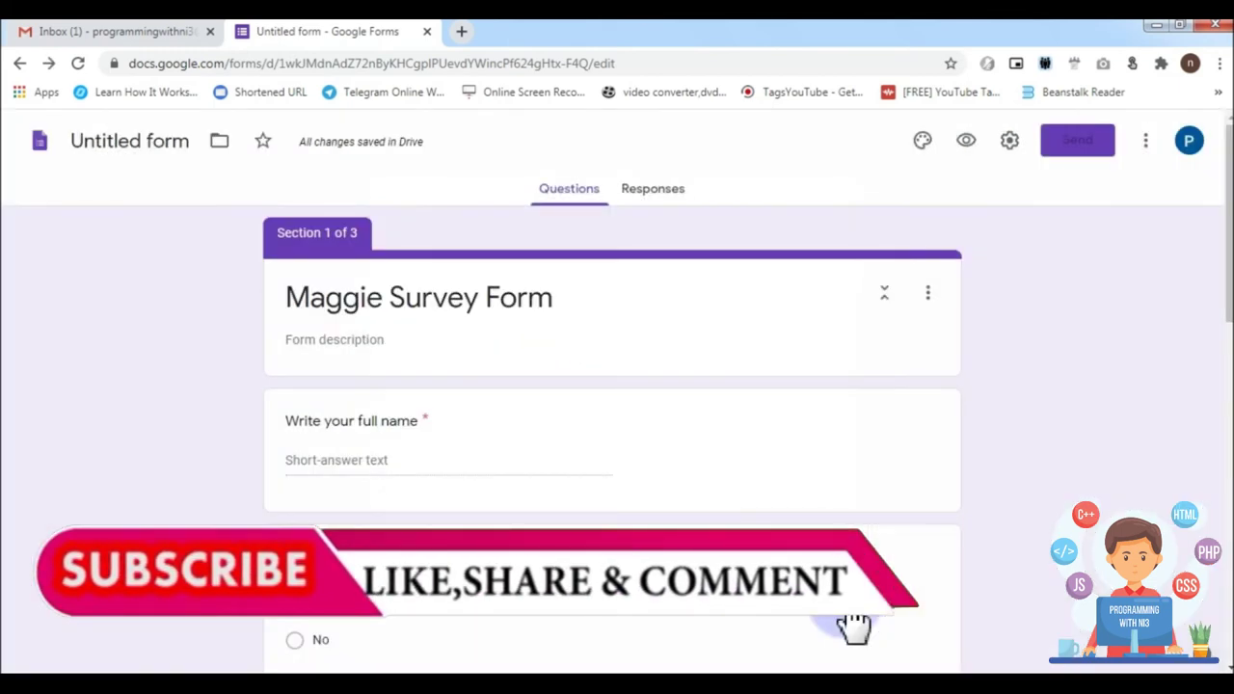
{"action": "scroll", "coordinate": [958, 206], "scroll_direction": "down", "scroll_amount": 3}
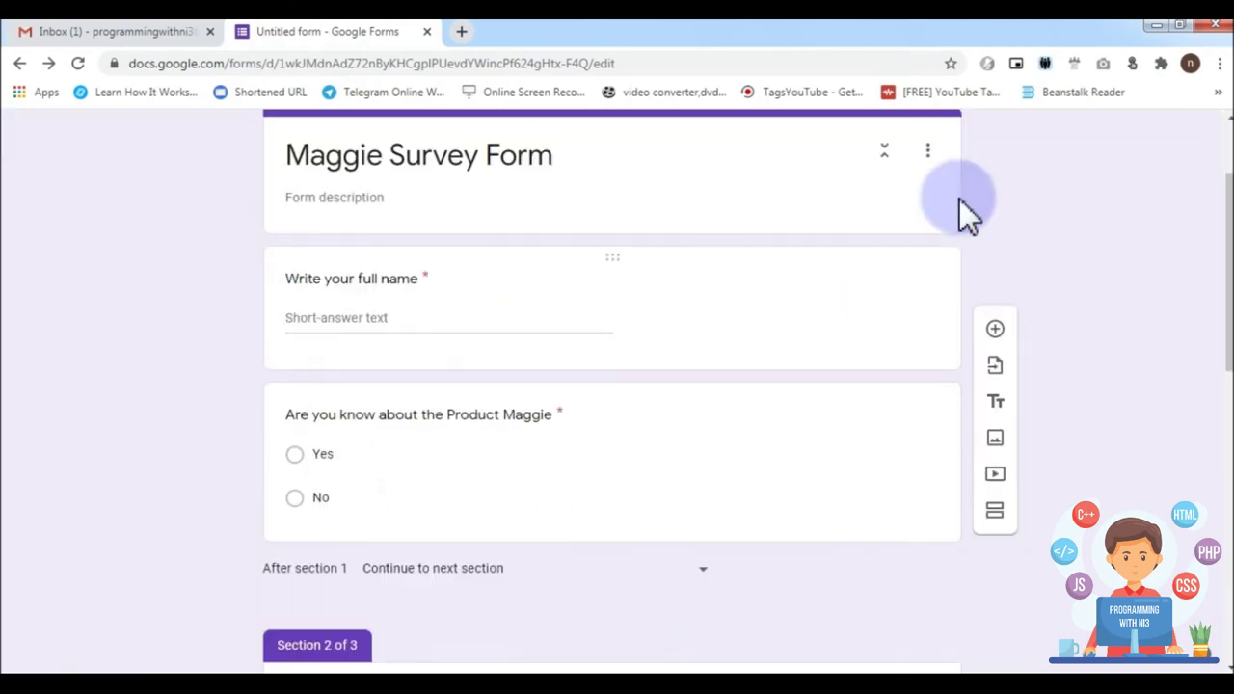
Step: In the packet-colour question's answer key, mark Yellow correct and set 1 point
{"action": "scroll", "coordinate": [634, 482], "scroll_direction": "down", "scroll_amount": 10}
{"action": "scroll", "coordinate": [607, 467], "scroll_direction": "up", "scroll_amount": 3}
{"action": "scroll", "coordinate": [569, 453], "scroll_direction": "down", "scroll_amount": 2}
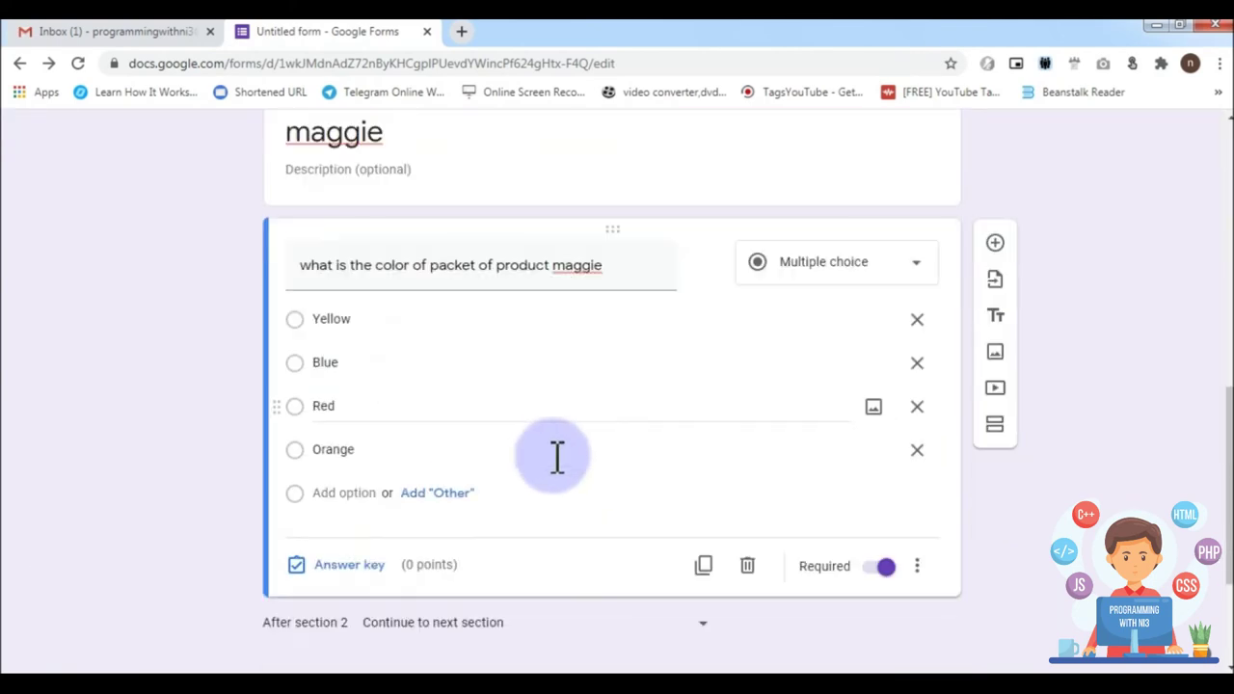
{"action": "left_click", "coordinate": [349, 496]}
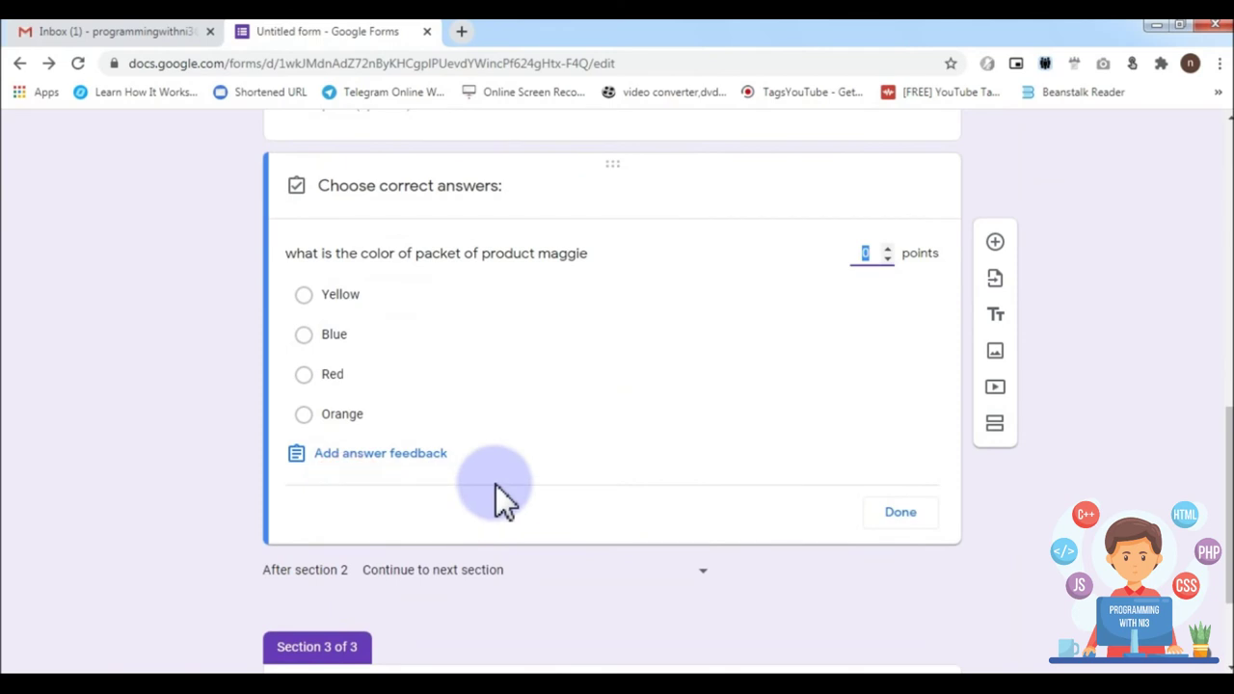
{"action": "left_click", "coordinate": [305, 295]}
{"action": "left_click", "coordinate": [887, 248]}
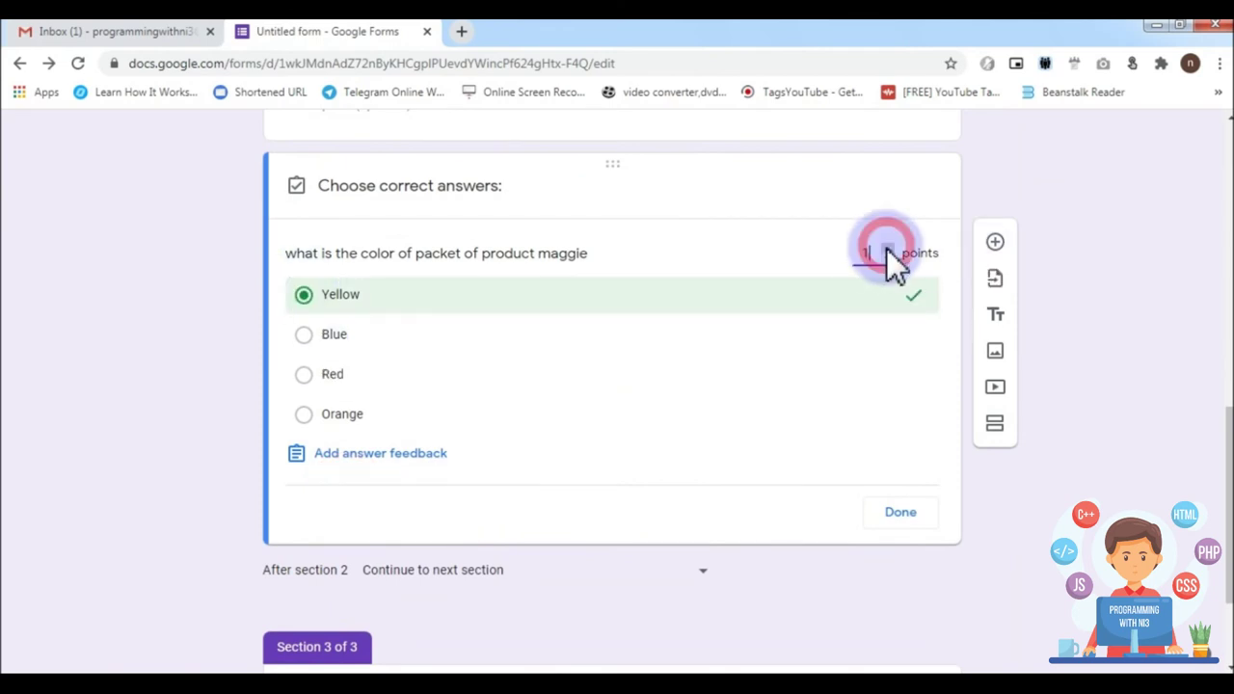
{"action": "left_click", "coordinate": [900, 512]}
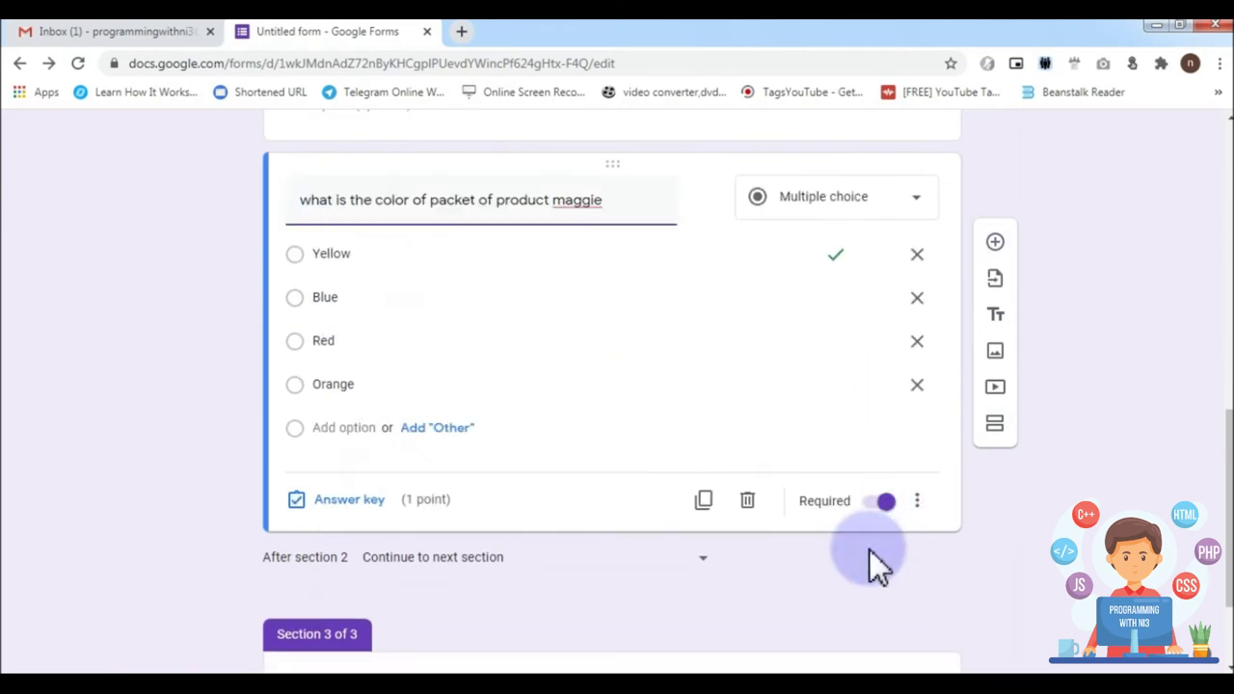
{"action": "mouse_move", "coordinate": [579, 297]}
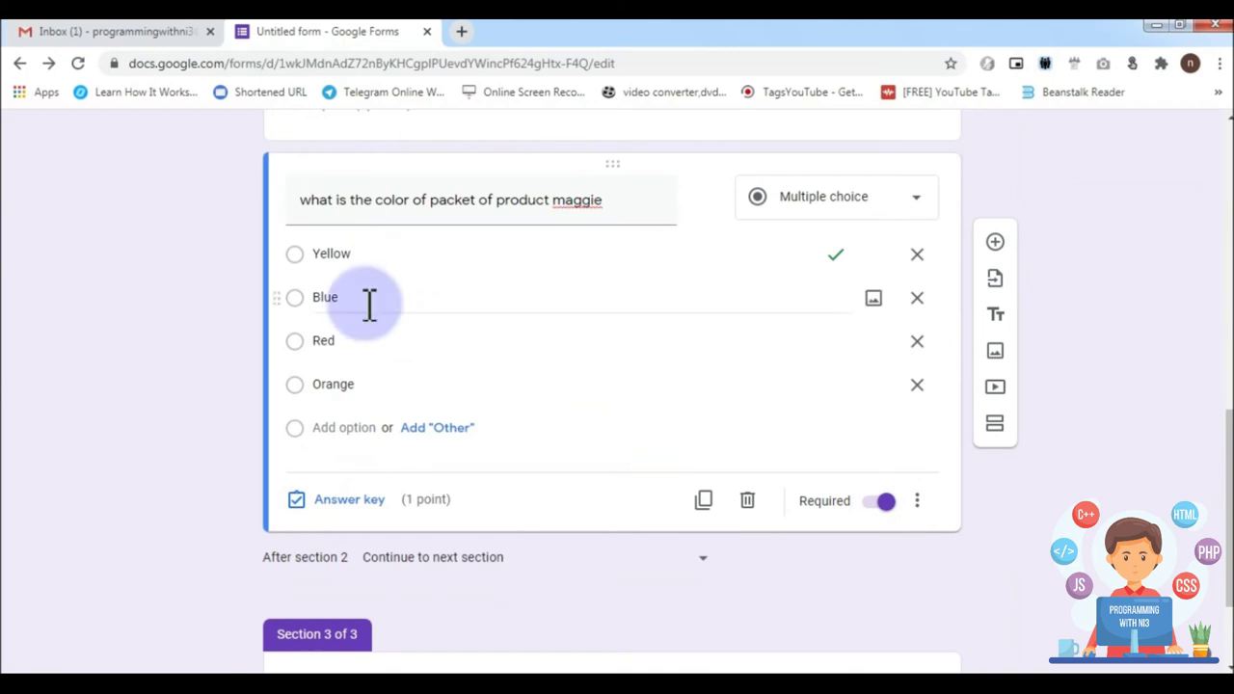
{"action": "scroll", "coordinate": [414, 339], "scroll_direction": "down", "scroll_amount": 2}
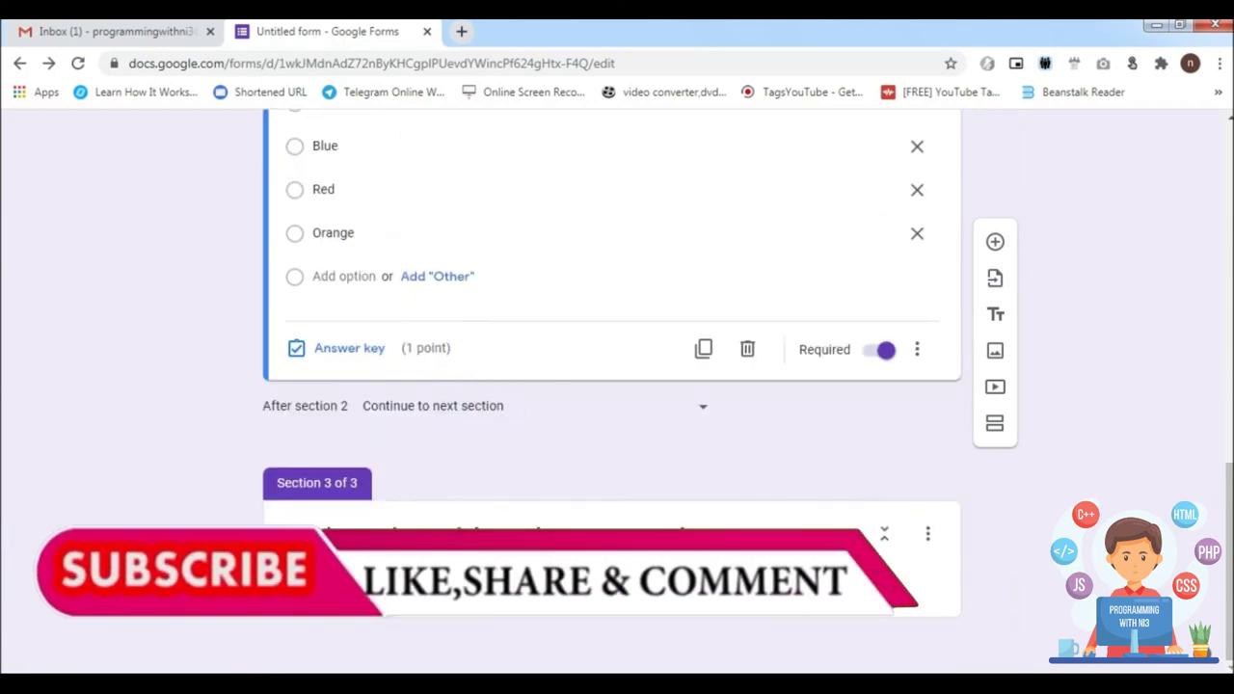
Step: Search YouTube for 'maggie official' and insert the MAGGI Rajkumari ad into Section 3
{"action": "left_click", "coordinate": [581, 525]}
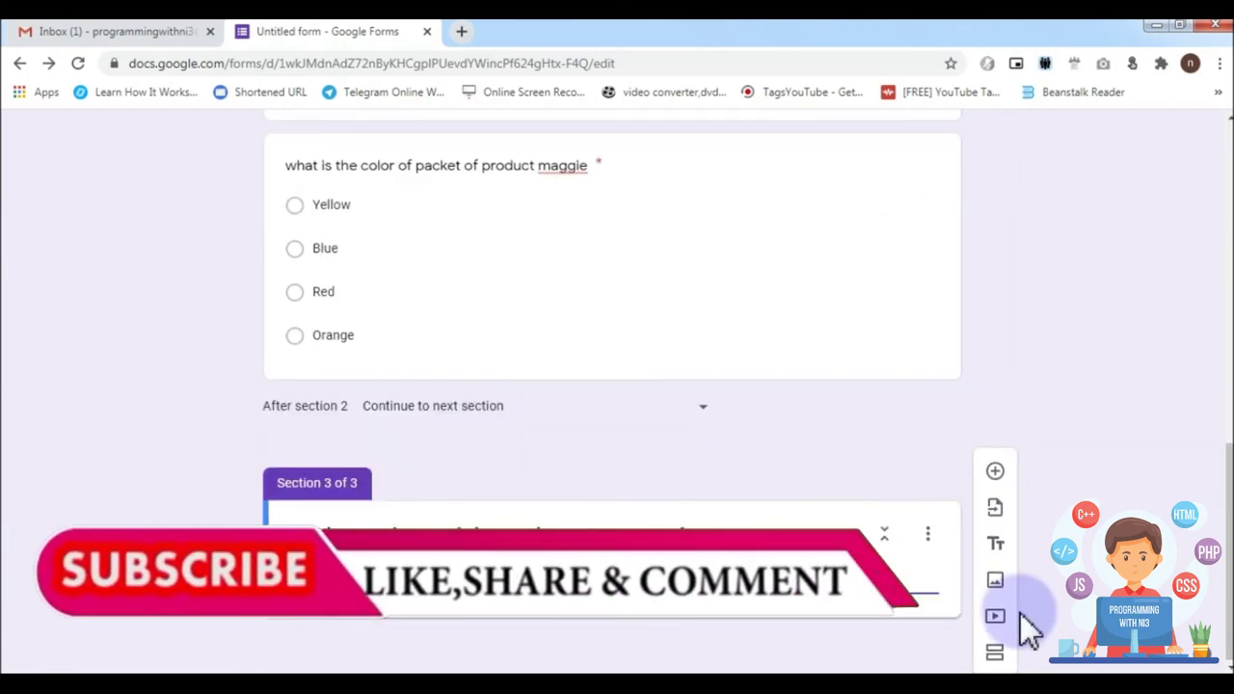
{"action": "left_click", "coordinate": [995, 617]}
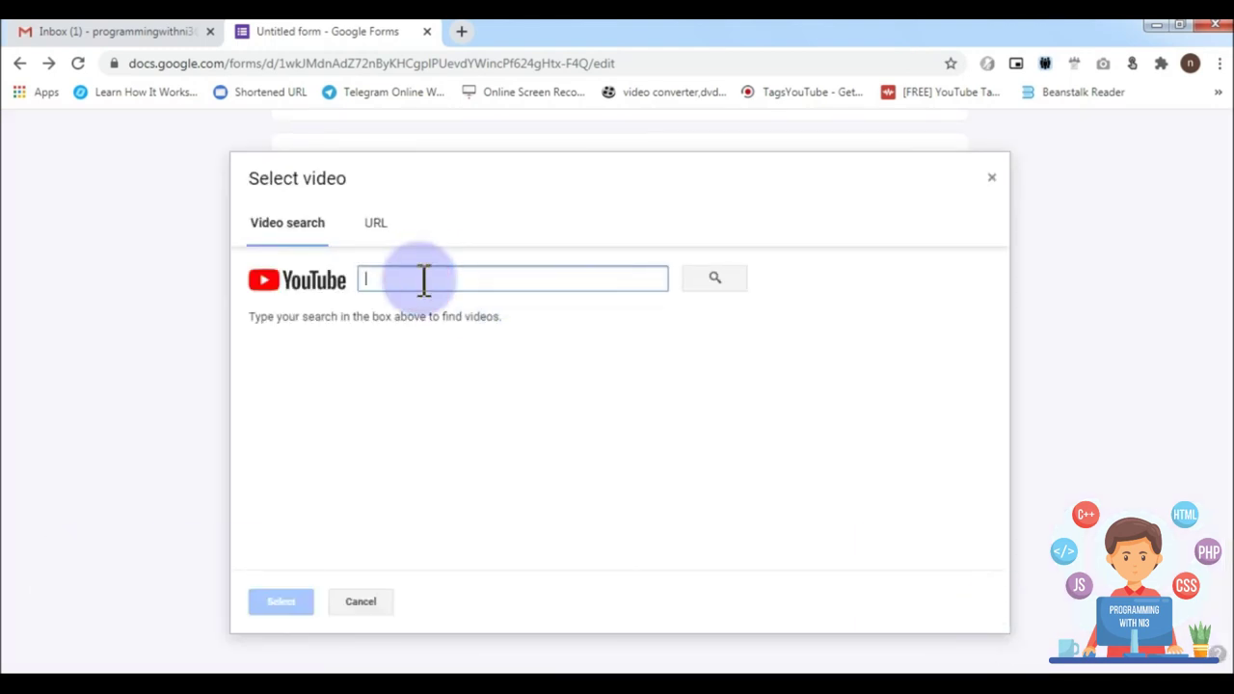
{"action": "type", "text": "maggie official"}
{"action": "key", "text": "Return"}
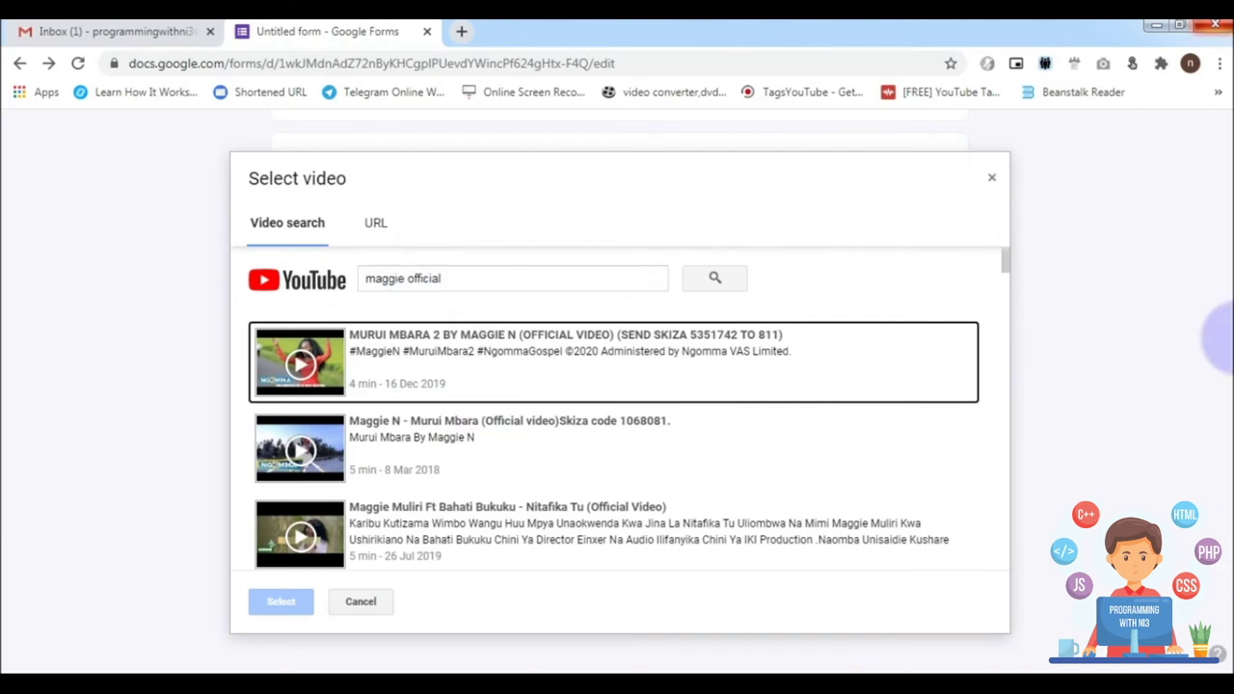
{"action": "scroll", "coordinate": [502, 425], "scroll_direction": "down", "scroll_amount": 1}
{"action": "scroll", "coordinate": [578, 463], "scroll_direction": "down", "scroll_amount": 3}
{"action": "scroll", "coordinate": [575, 465], "scroll_direction": "down", "scroll_amount": 2}
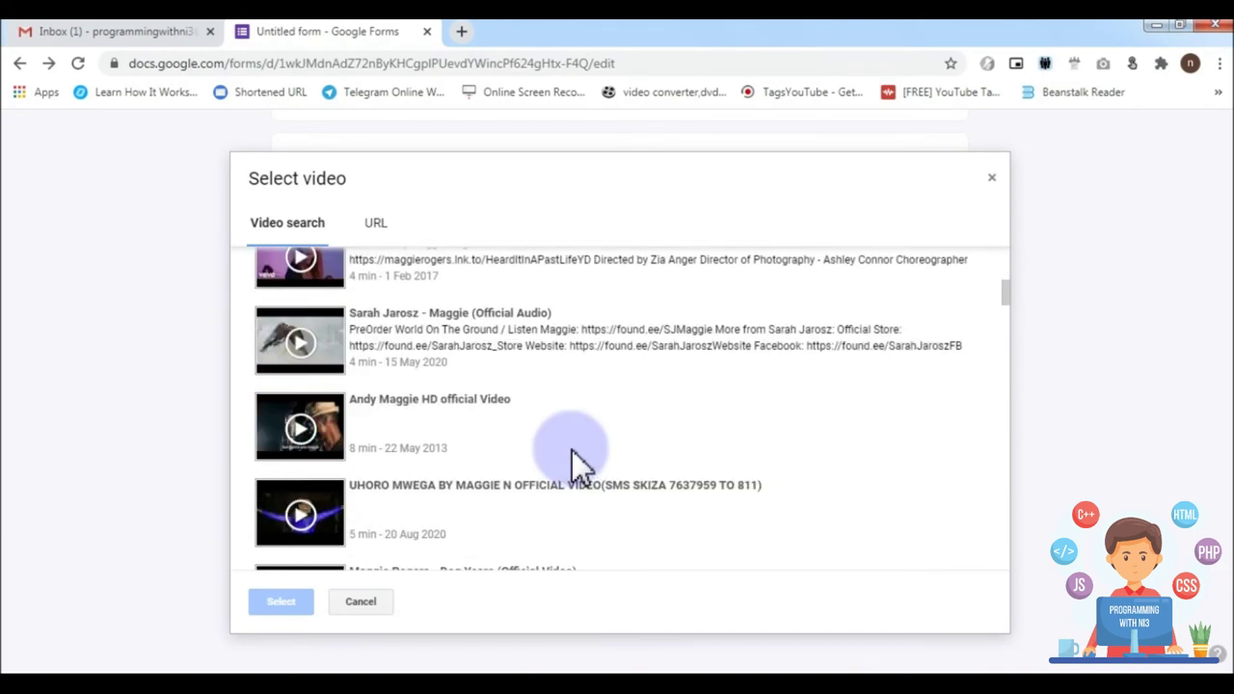
{"action": "scroll", "coordinate": [607, 462], "scroll_direction": "down", "scroll_amount": 2}
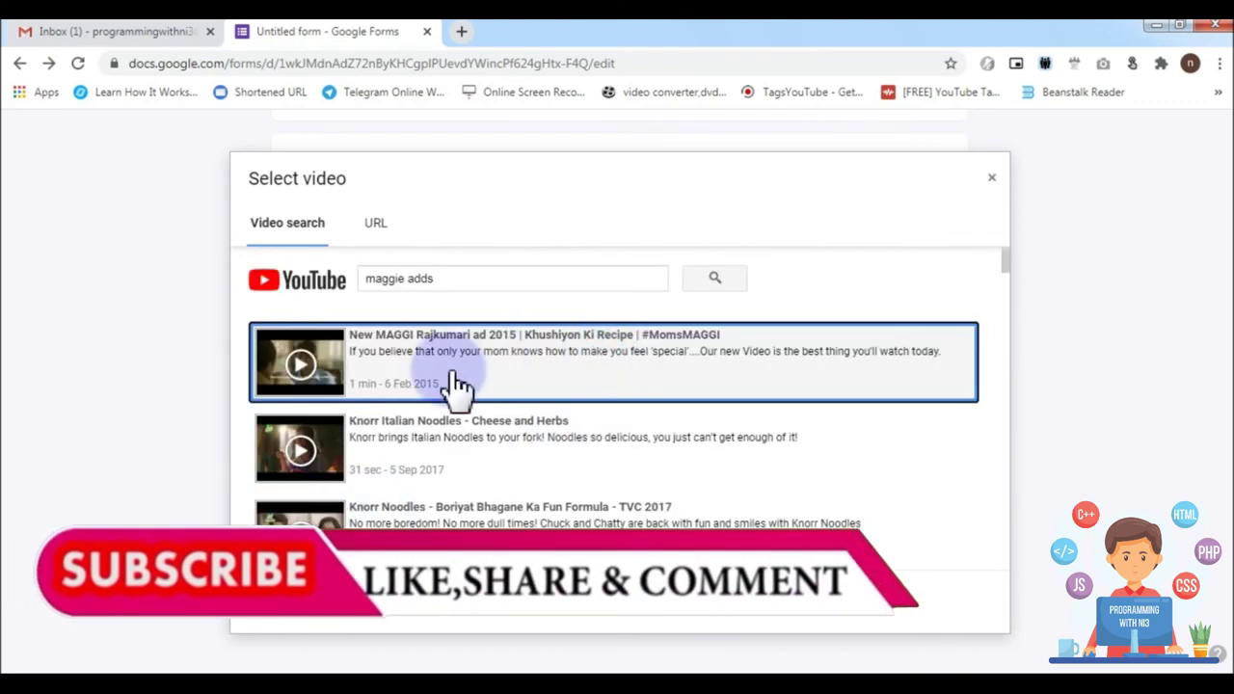
{"action": "left_click", "coordinate": [280, 627]}
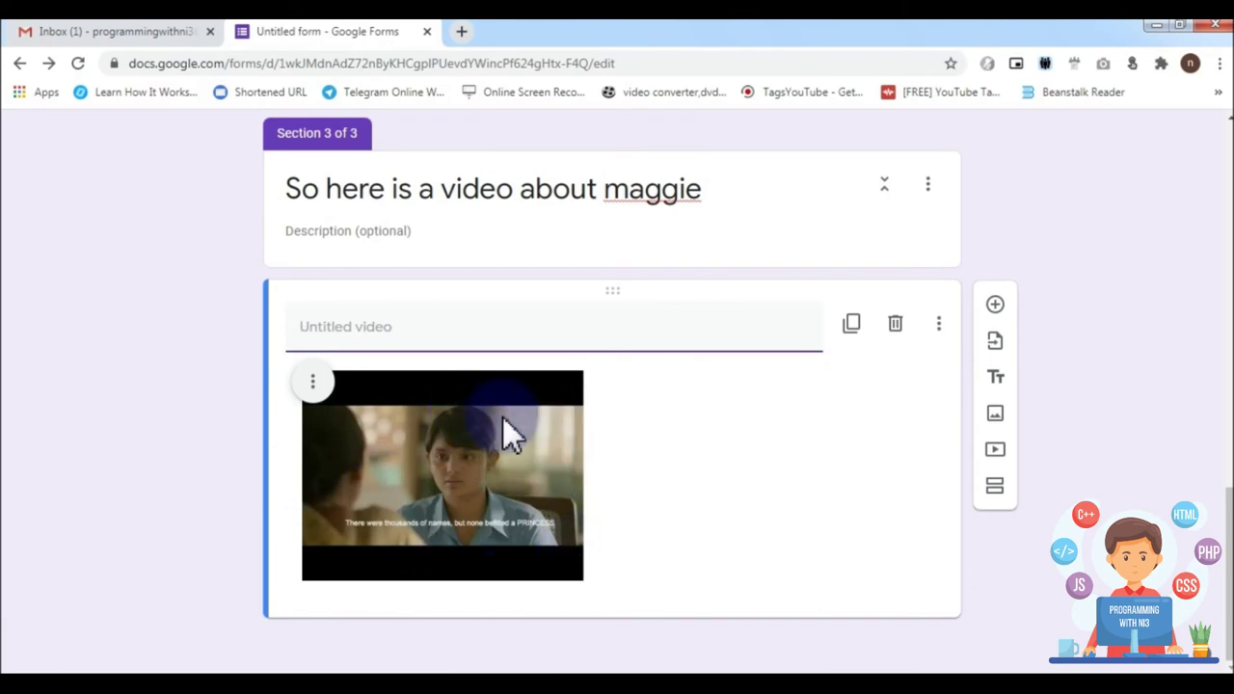
Step: Add a question below the video titled 'Have you seen the above video about maggie.'
{"action": "scroll", "coordinate": [785, 564], "scroll_direction": "up", "scroll_amount": 2}
{"action": "scroll", "coordinate": [785, 564], "scroll_direction": "down", "scroll_amount": 2}
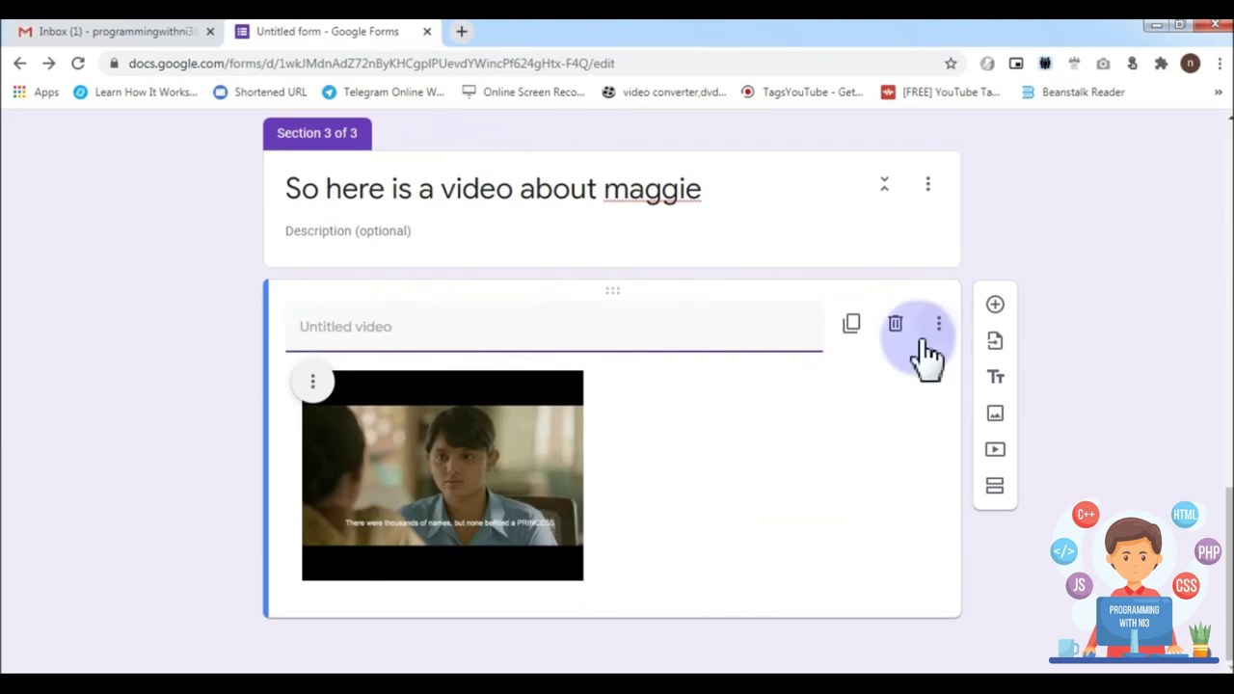
{"action": "left_click", "coordinate": [994, 307]}
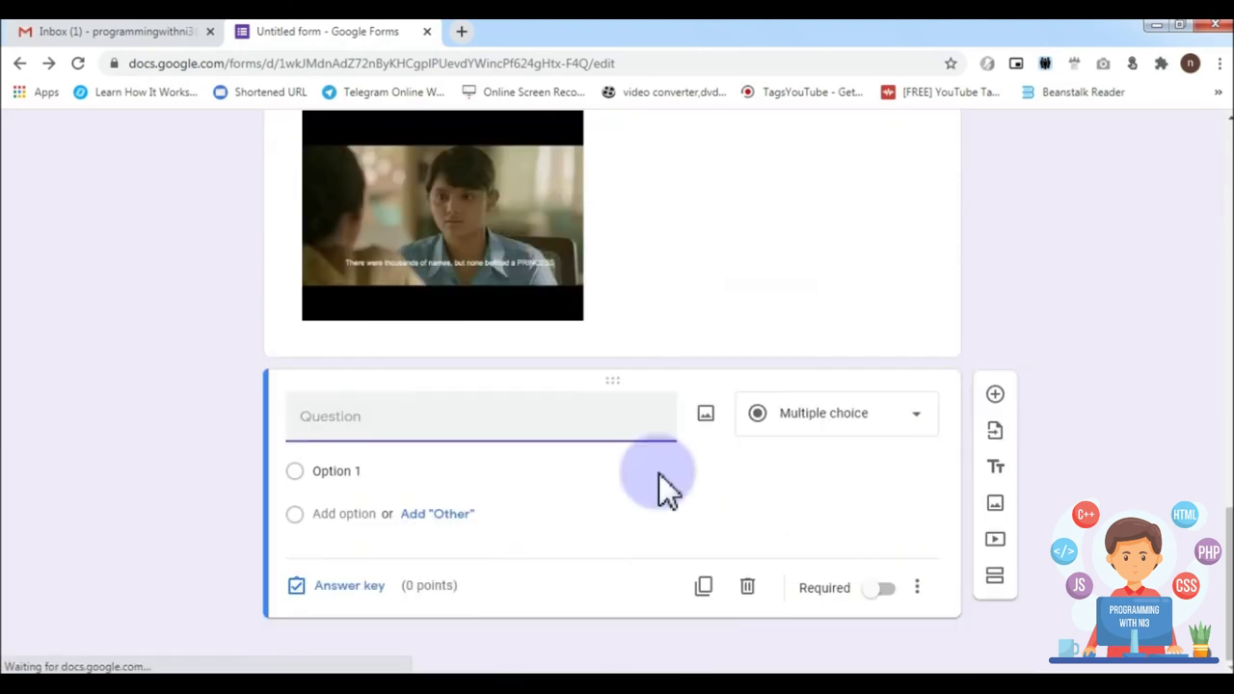
{"action": "left_click", "coordinate": [309, 416]}
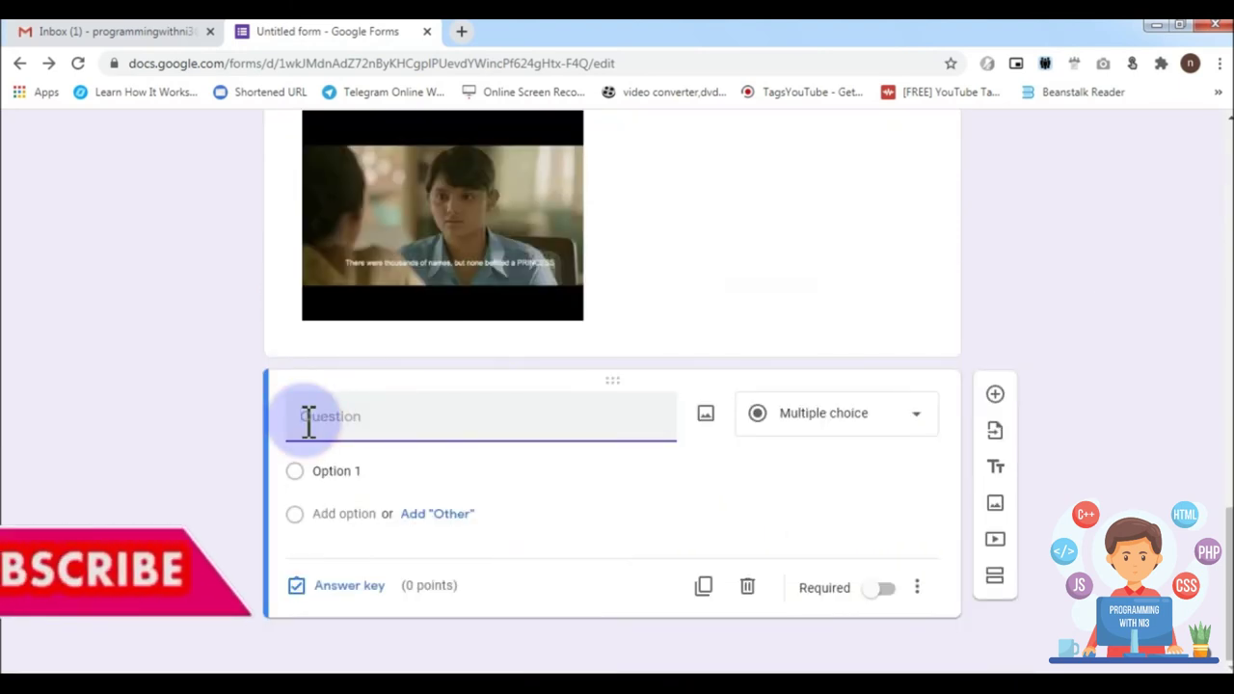
{"action": "type", "text": "Have you "}
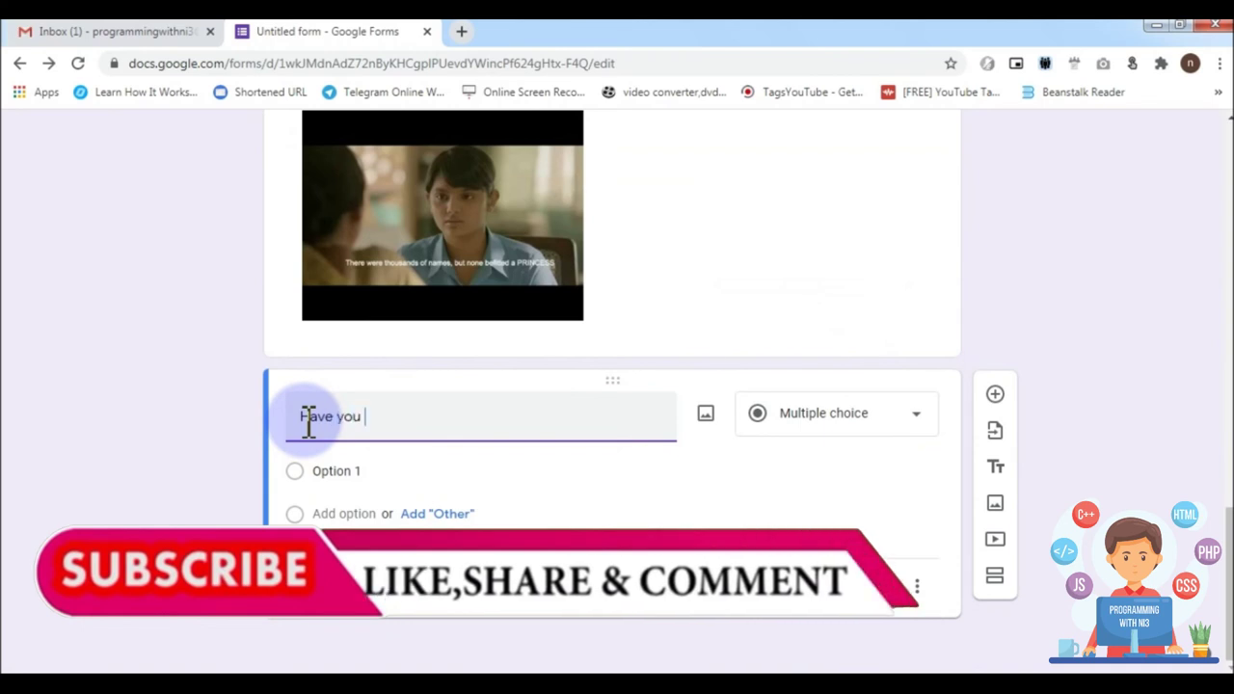
{"action": "type", "text": "een"}
{"action": "key", "text": "BackSpace"}
{"action": "key", "text": "BackSpace"}
{"action": "key", "text": "BackSpace"}
{"action": "type", "text": "seen the "}
{"action": "type", "text": "above video about maggie."}
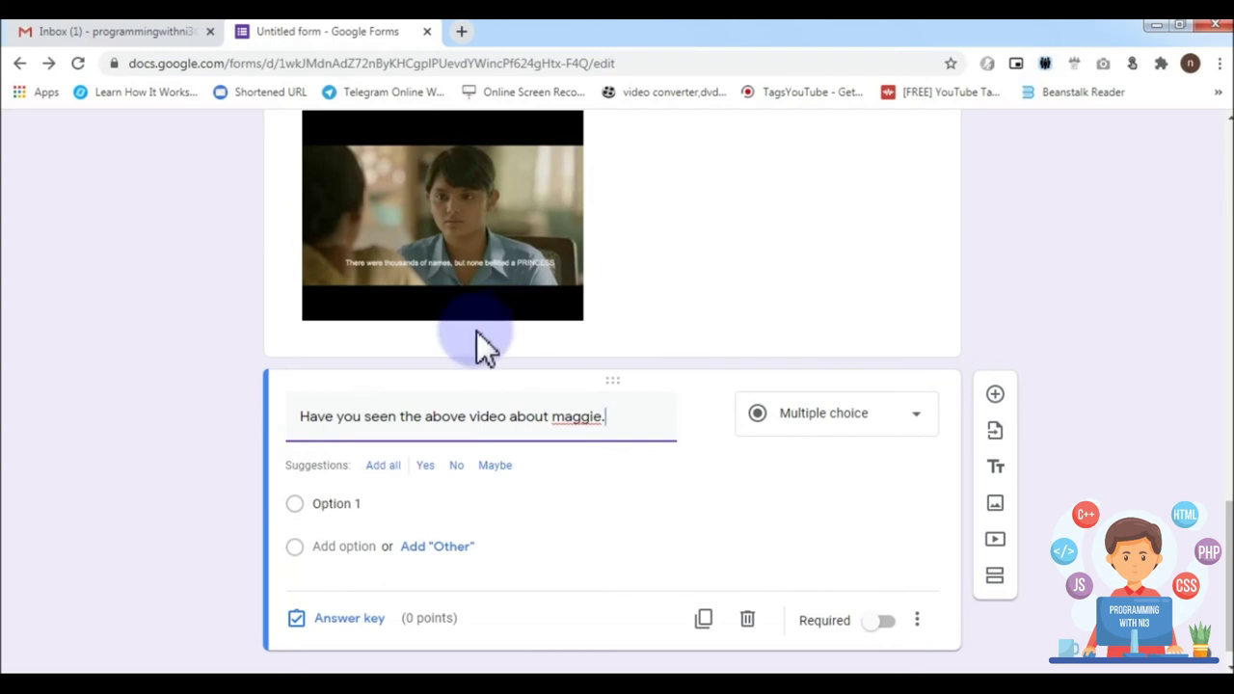
Step: Give it Yes/No options, with Yes as the correct answer worth 1 point
{"action": "left_click", "coordinate": [371, 466]}
{"action": "left_click", "coordinate": [917, 557]}
{"action": "scroll", "coordinate": [922, 578], "scroll_direction": "down", "scroll_amount": 1}
{"action": "left_click", "coordinate": [378, 625]}
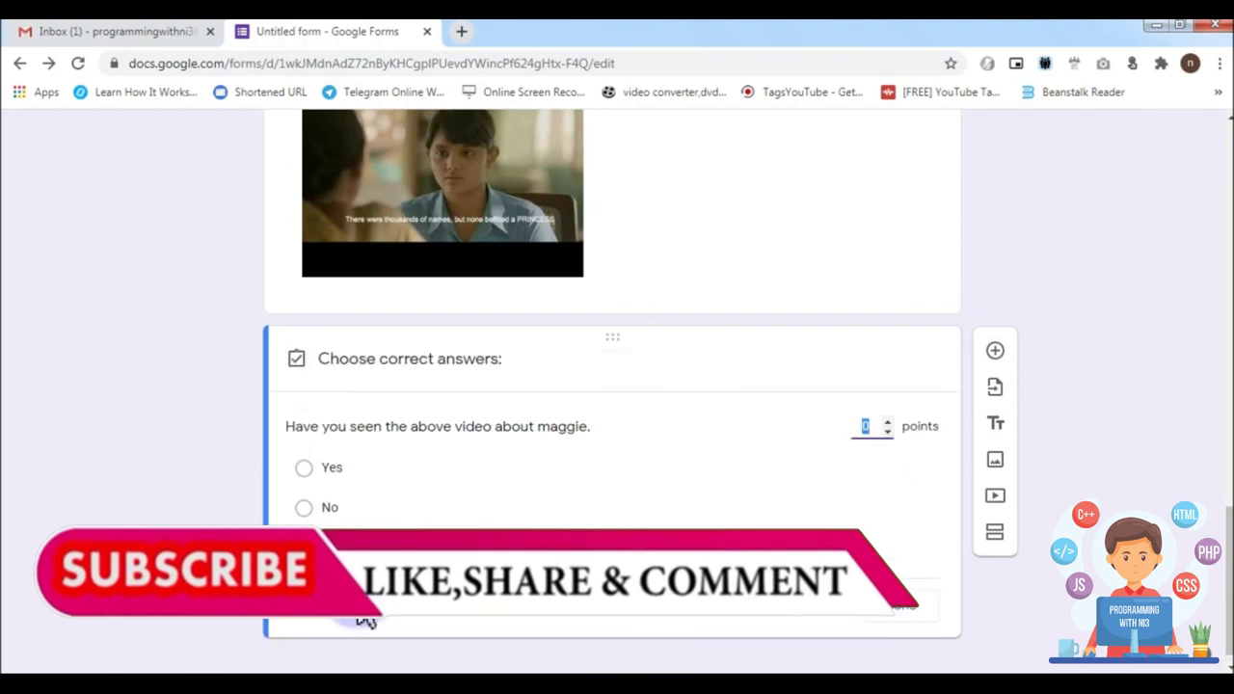
{"action": "left_click", "coordinate": [887, 422]}
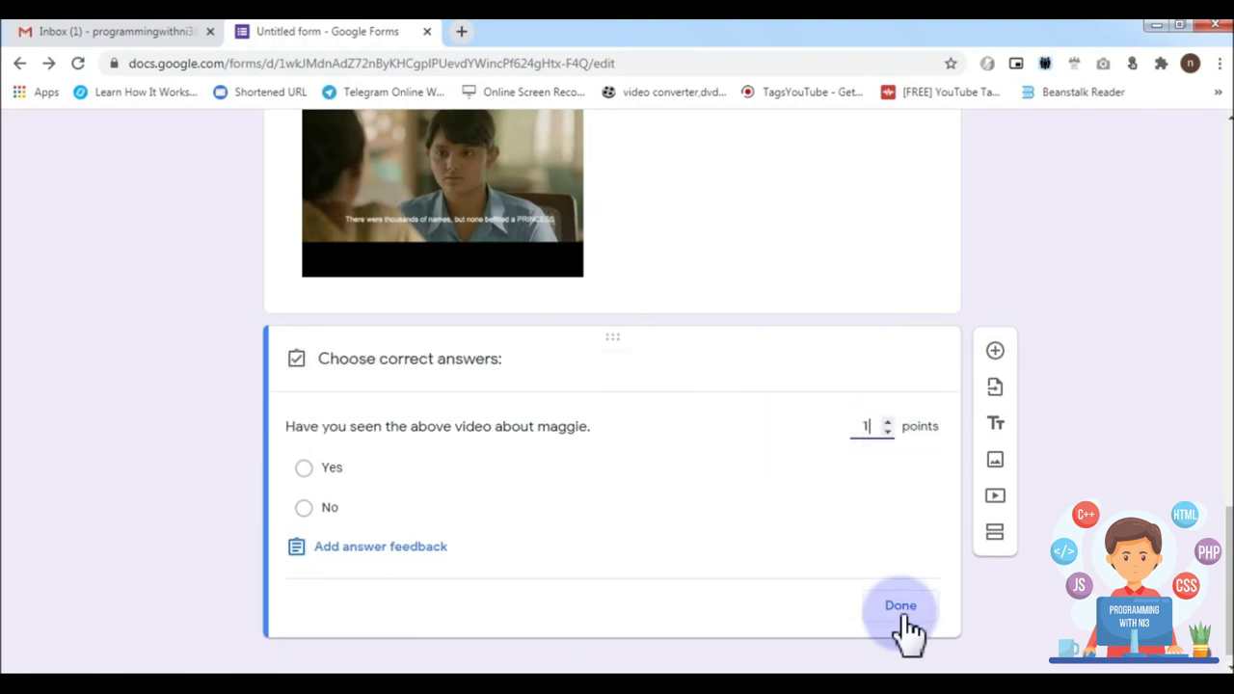
{"action": "left_click", "coordinate": [303, 467]}
{"action": "left_click", "coordinate": [906, 605]}
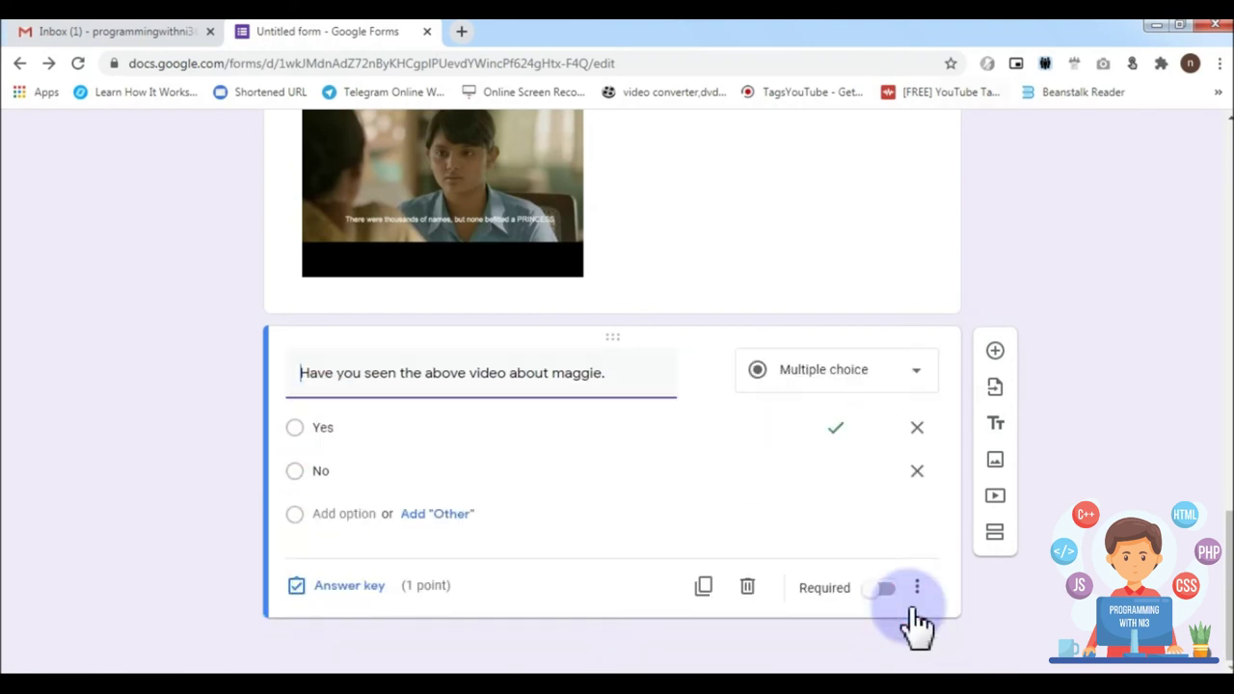
Step: Make the video question required
{"action": "left_click", "coordinate": [884, 590]}
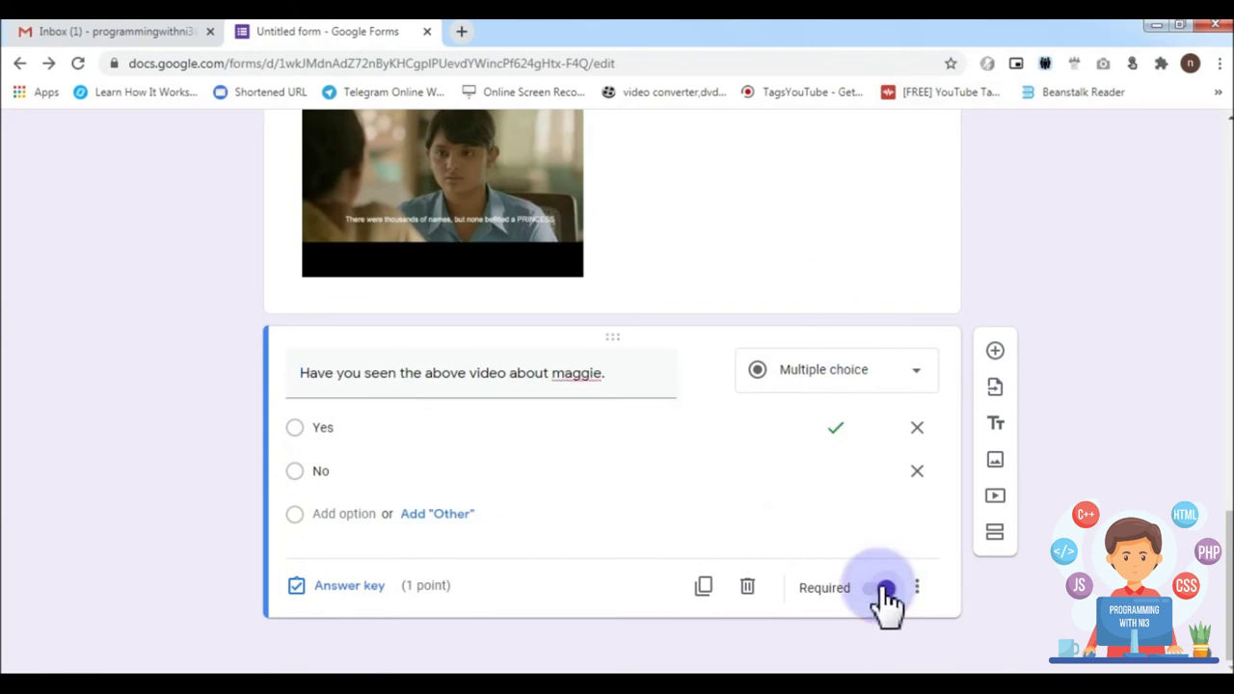
{"action": "scroll", "coordinate": [722, 399], "scroll_direction": "up", "scroll_amount": 5}
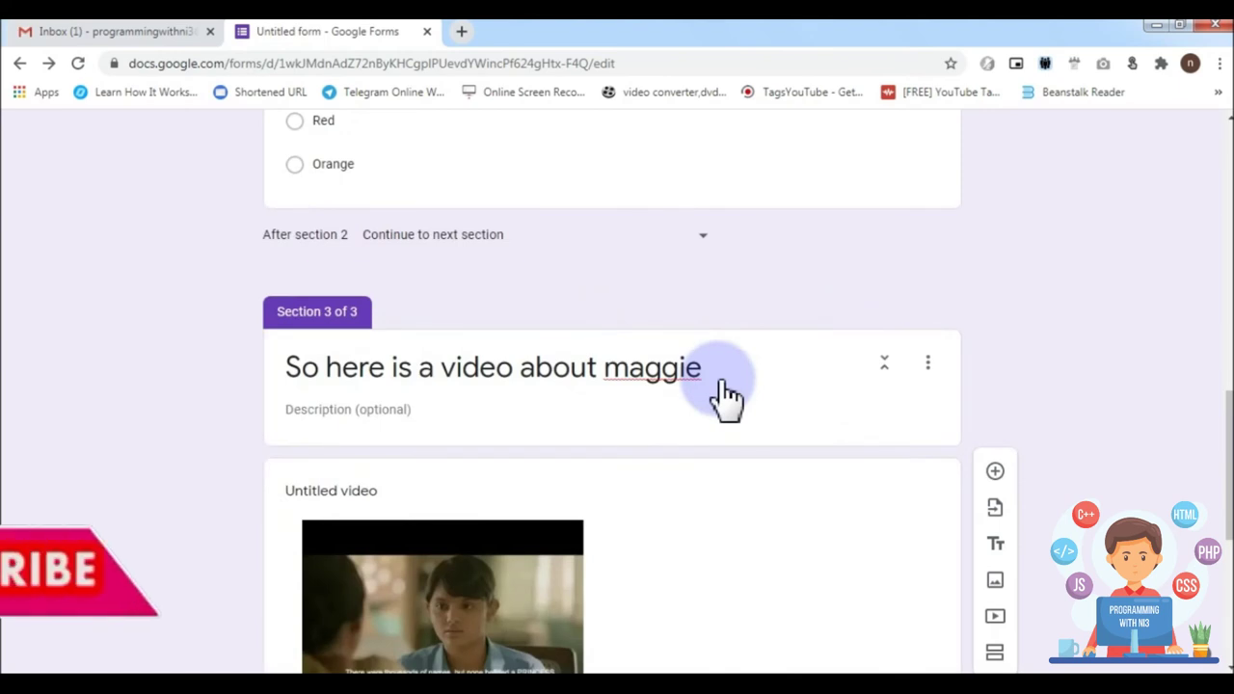
{"action": "scroll", "coordinate": [771, 386], "scroll_direction": "up", "scroll_amount": 10}
{"action": "scroll", "coordinate": [771, 392], "scroll_direction": "down", "scroll_amount": 3}
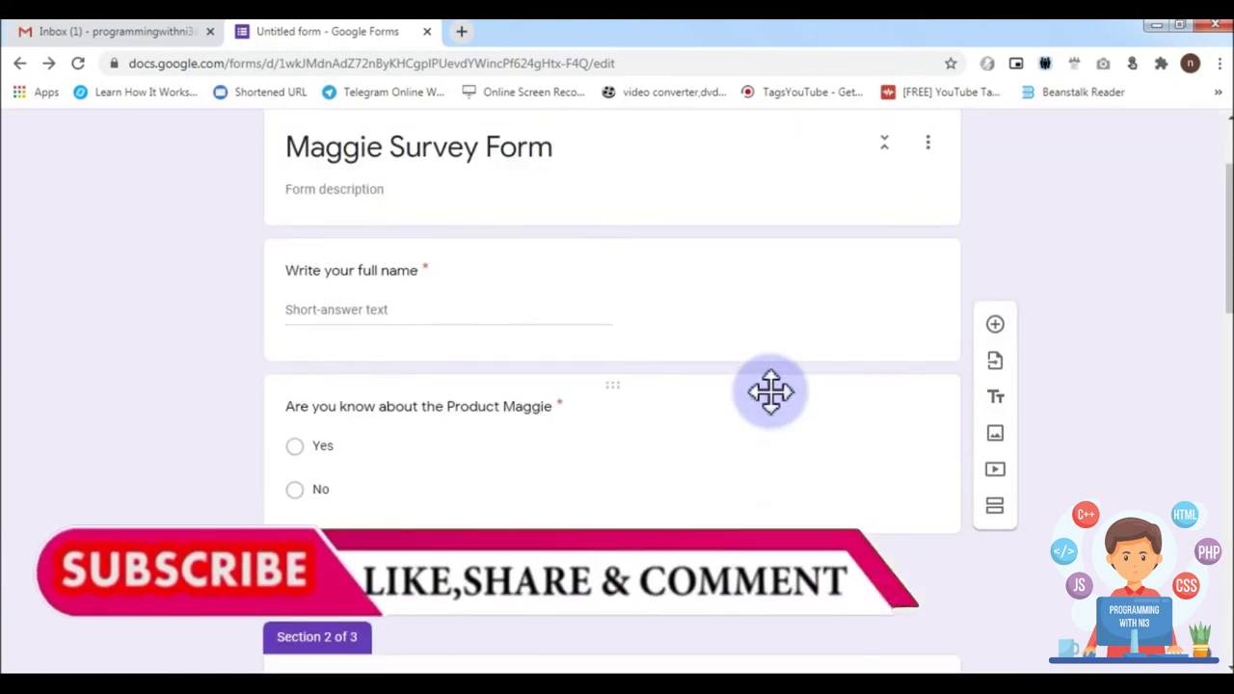
{"action": "scroll", "coordinate": [772, 392], "scroll_direction": "up", "scroll_amount": 4}
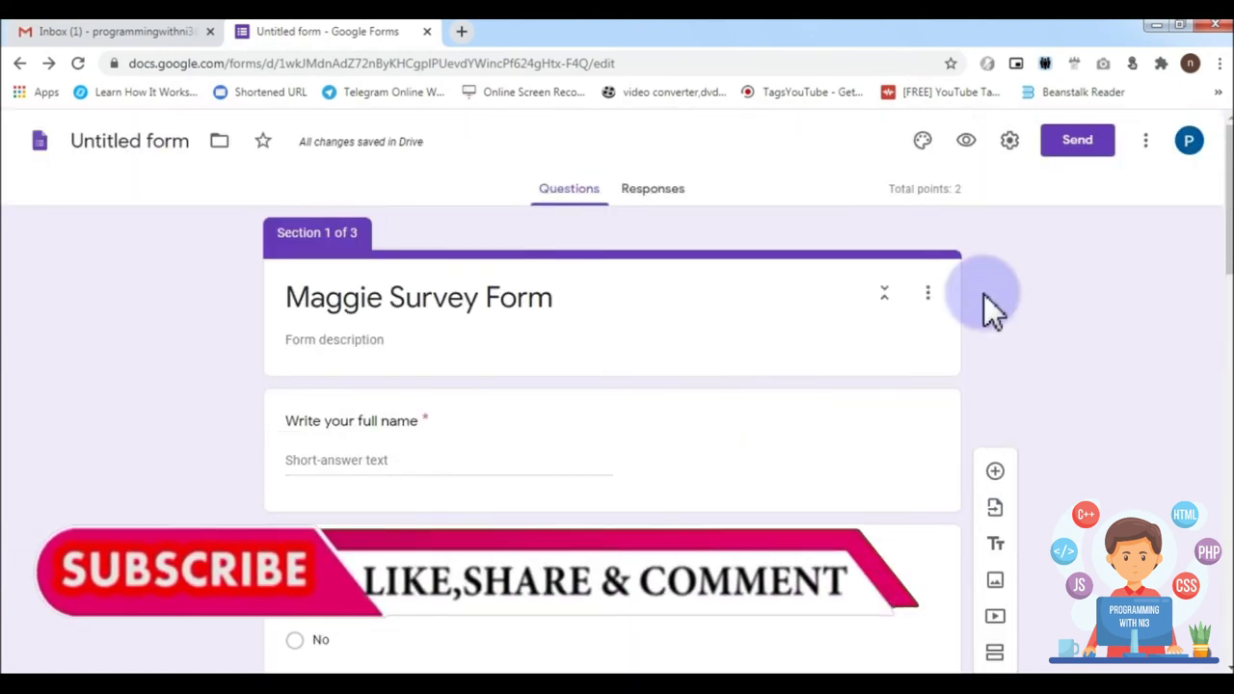
{"action": "scroll", "coordinate": [983, 298], "scroll_direction": "down", "scroll_amount": 10}
{"action": "scroll", "coordinate": [954, 212], "scroll_direction": "down", "scroll_amount": 4}
{"action": "scroll", "coordinate": [763, 385], "scroll_direction": "up", "scroll_amount": 5}
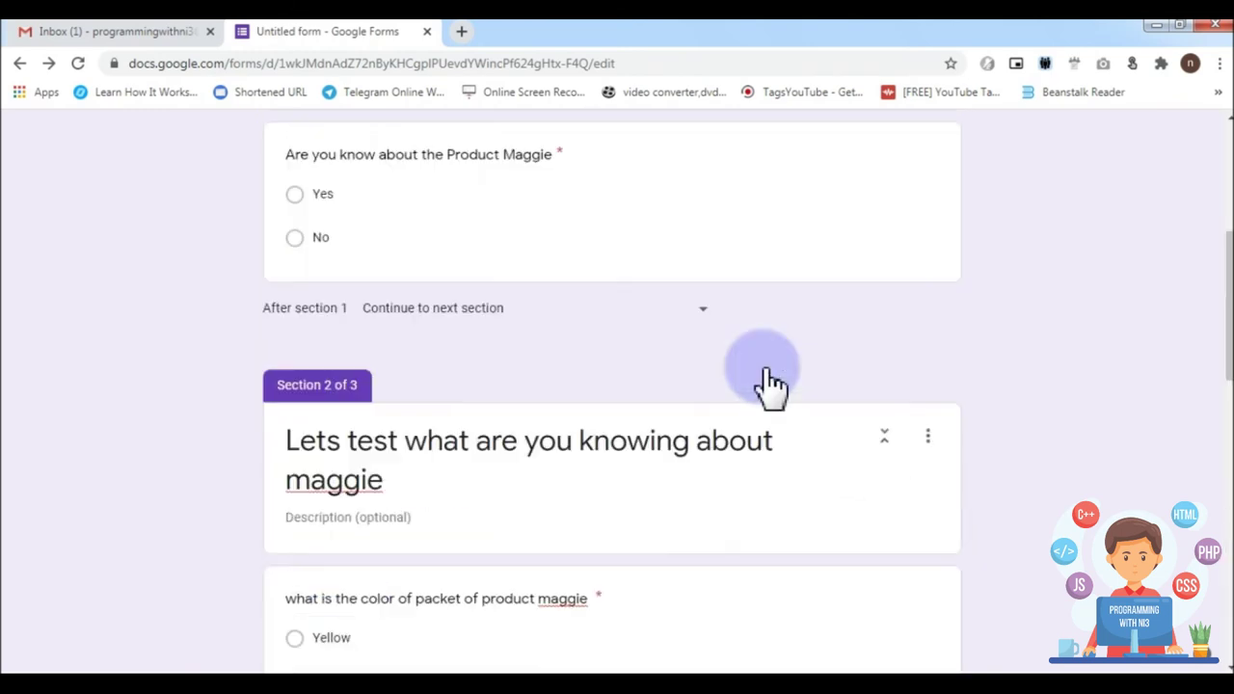
Step: In the form preview, enter a full name, answer No, and go to the next page
{"action": "scroll", "coordinate": [763, 385], "scroll_direction": "up", "scroll_amount": 5}
{"action": "left_click", "coordinate": [964, 140]}
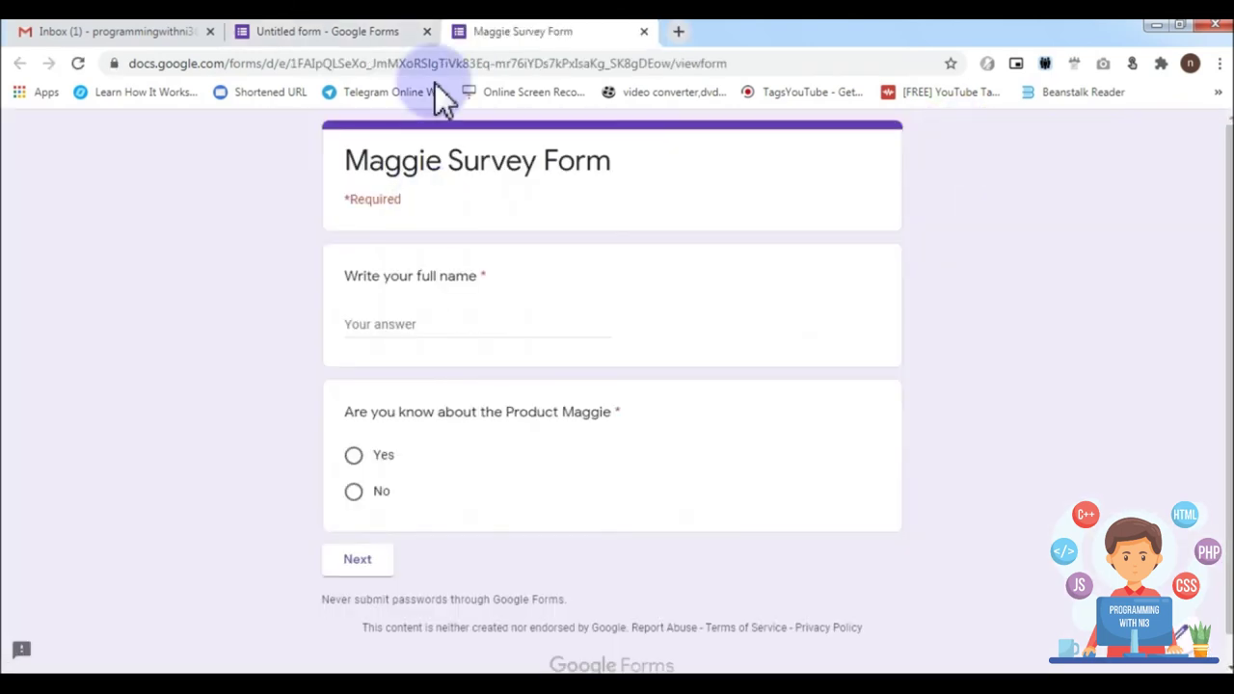
{"action": "left_click", "coordinate": [416, 327]}
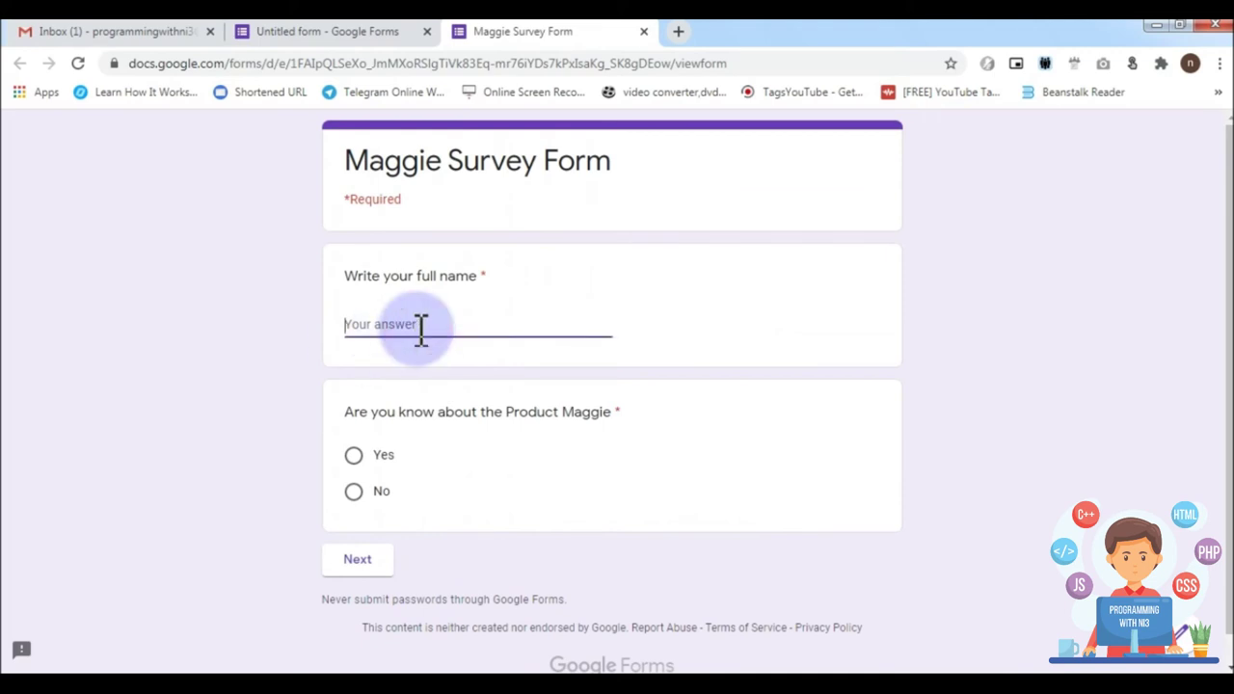
{"action": "type", "text": "Nitin"}
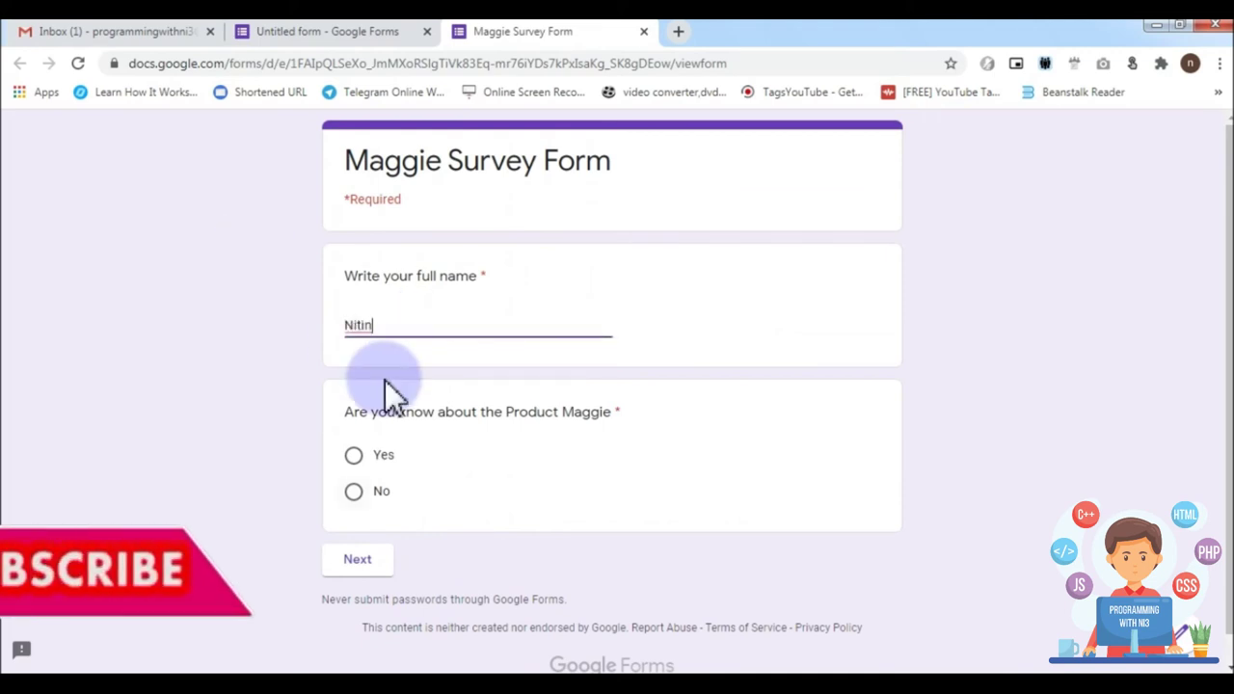
{"action": "left_click", "coordinate": [356, 492]}
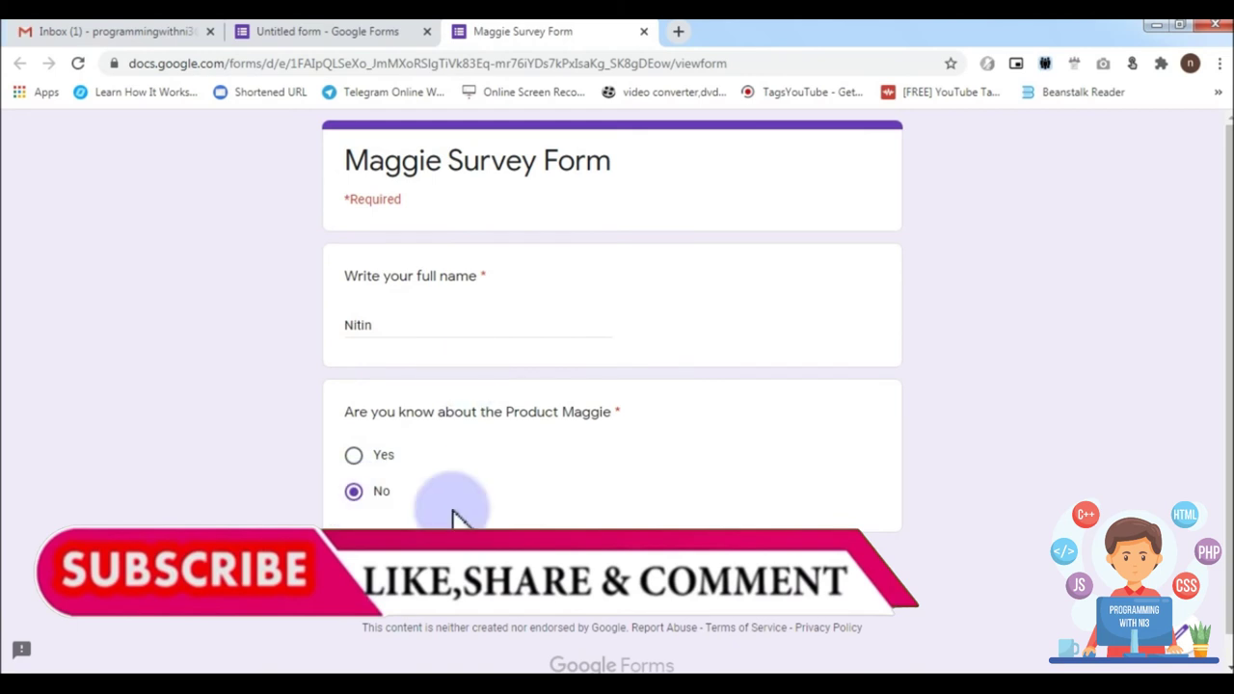
{"action": "left_click", "coordinate": [415, 619]}
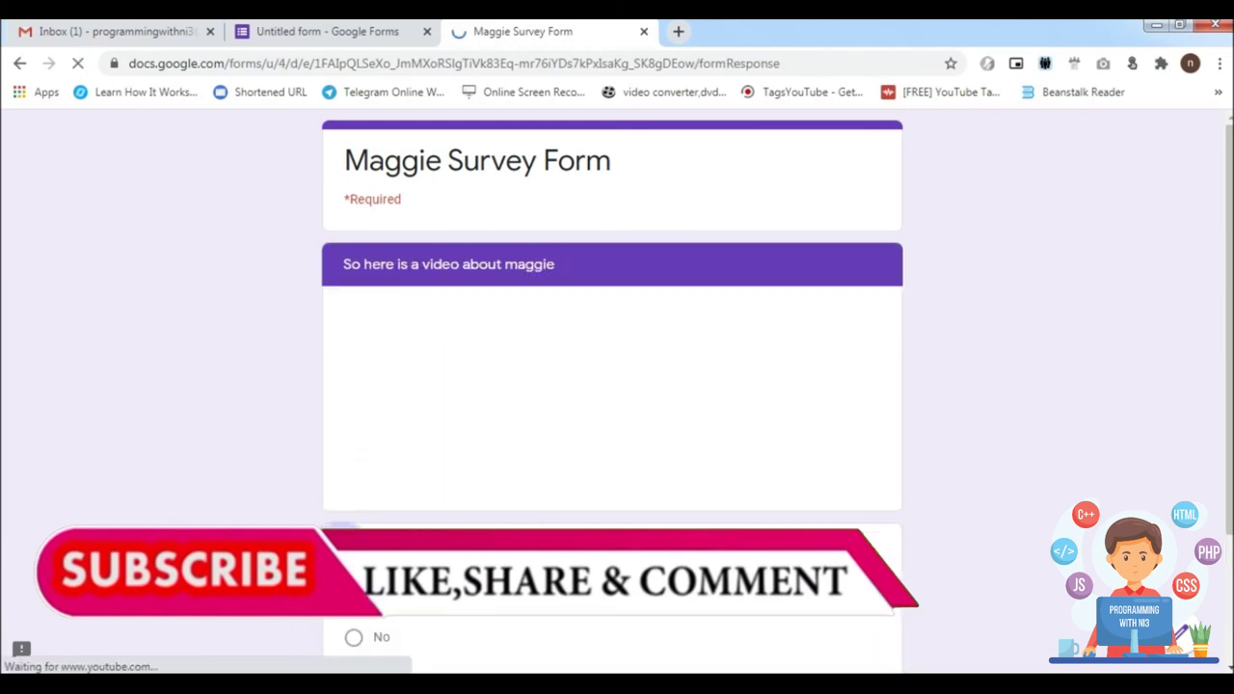
Step: Play the embedded Maggie video muted, skip ahead, then pause it
{"action": "scroll", "coordinate": [607, 364], "scroll_direction": "down", "scroll_amount": 1}
{"action": "scroll", "coordinate": [599, 351], "scroll_direction": "up", "scroll_amount": 2}
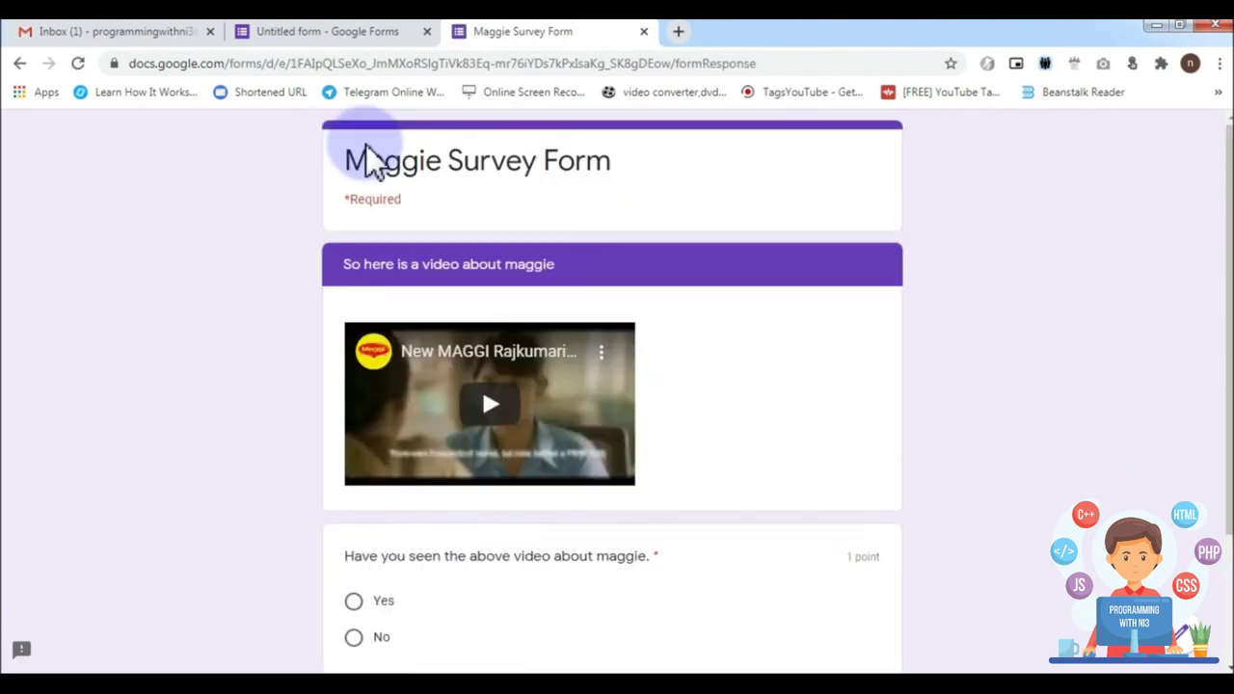
{"action": "scroll", "coordinate": [459, 307], "scroll_direction": "down", "scroll_amount": 2}
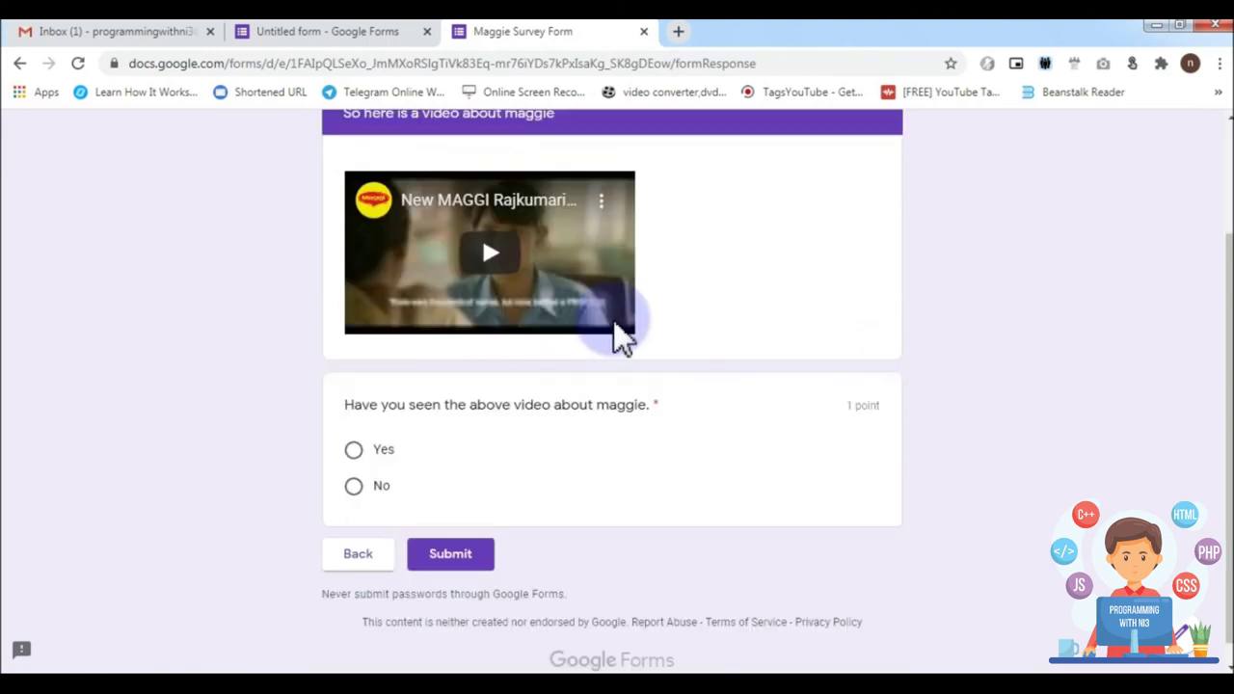
{"action": "left_click", "coordinate": [493, 258]}
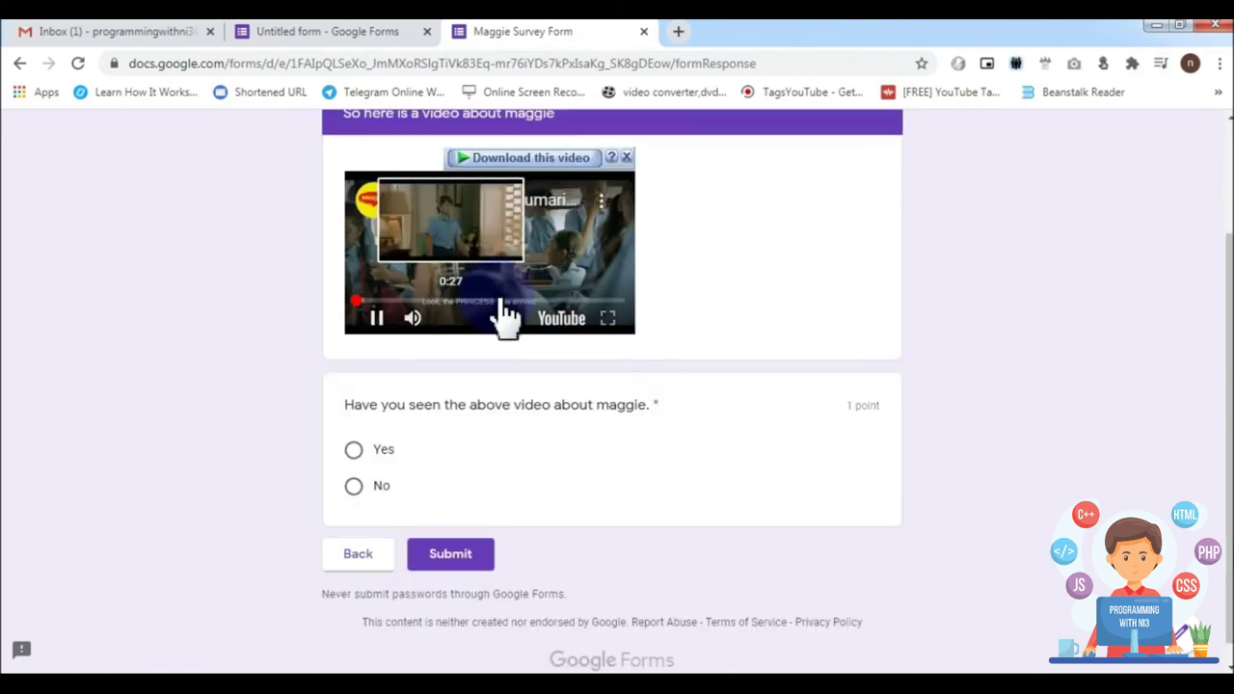
{"action": "left_click", "coordinate": [410, 313]}
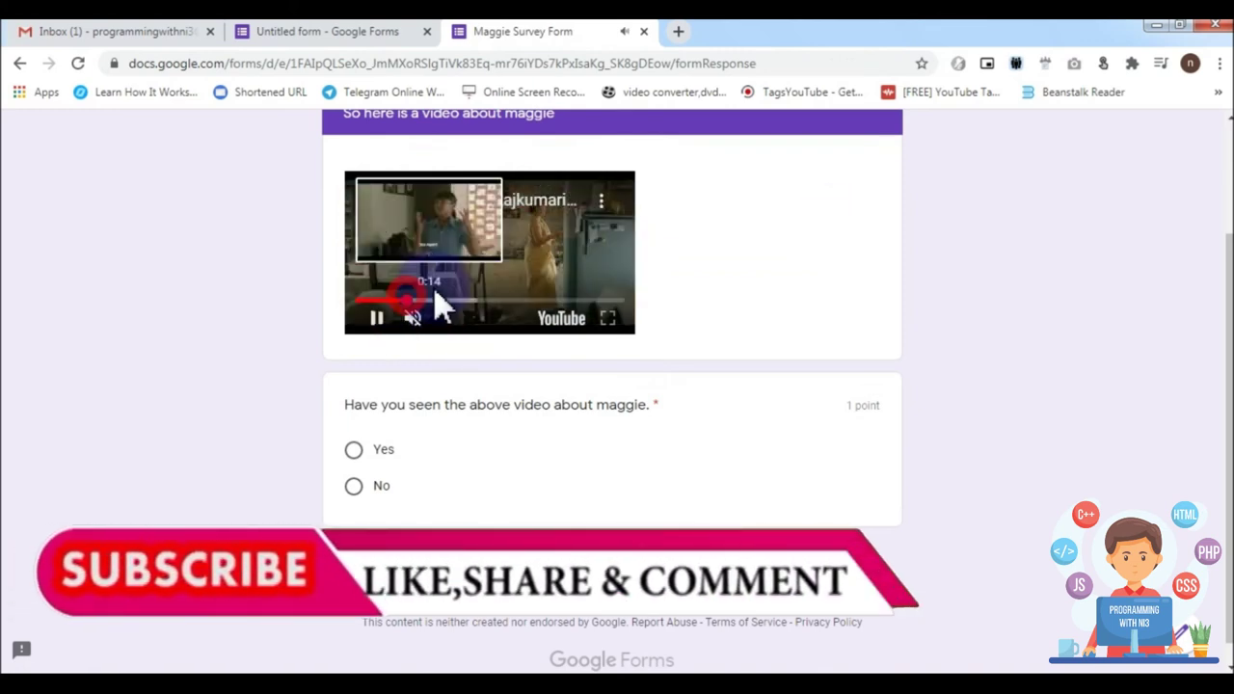
{"action": "left_click", "coordinate": [436, 300]}
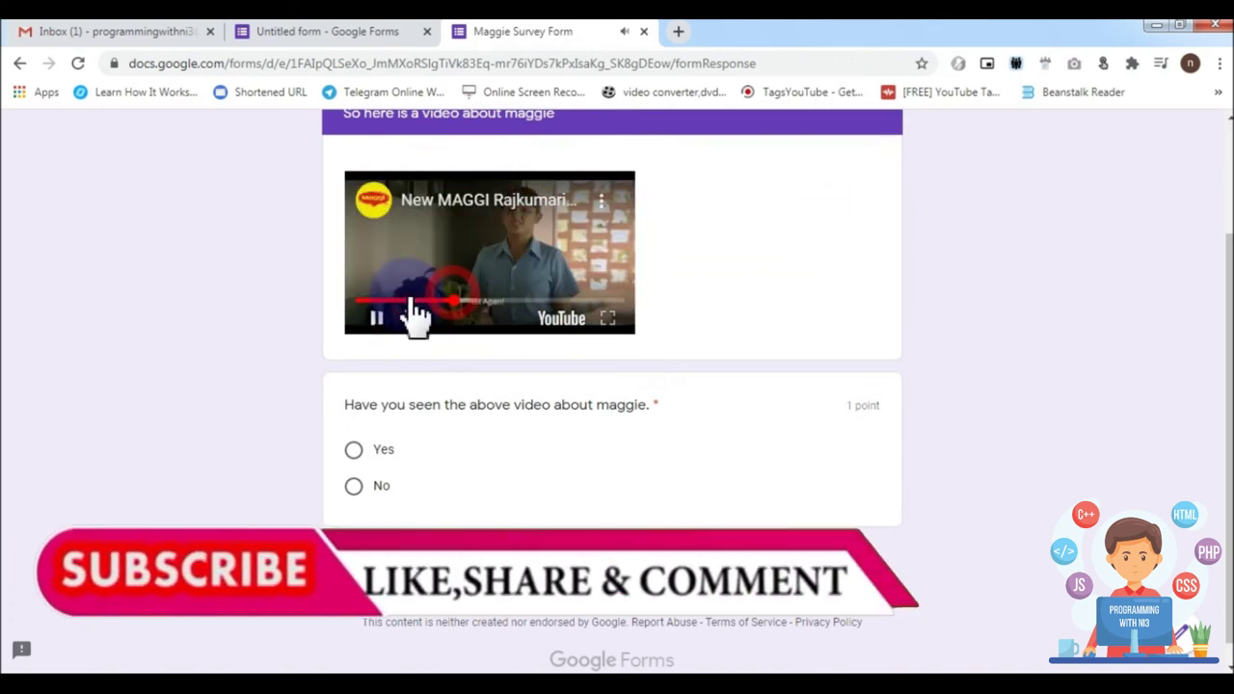
{"action": "left_click", "coordinate": [510, 309]}
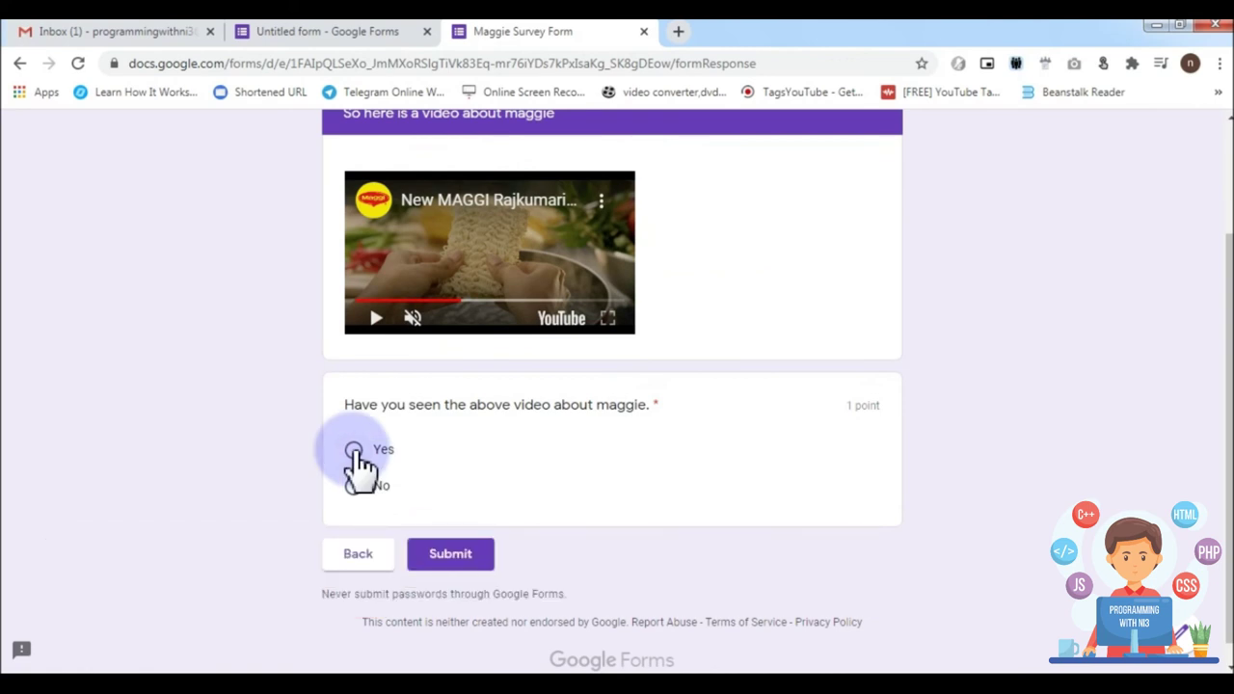
Step: Answer Yes to the video question, submit, view the score, and close the preview
{"action": "left_click", "coordinate": [355, 451]}
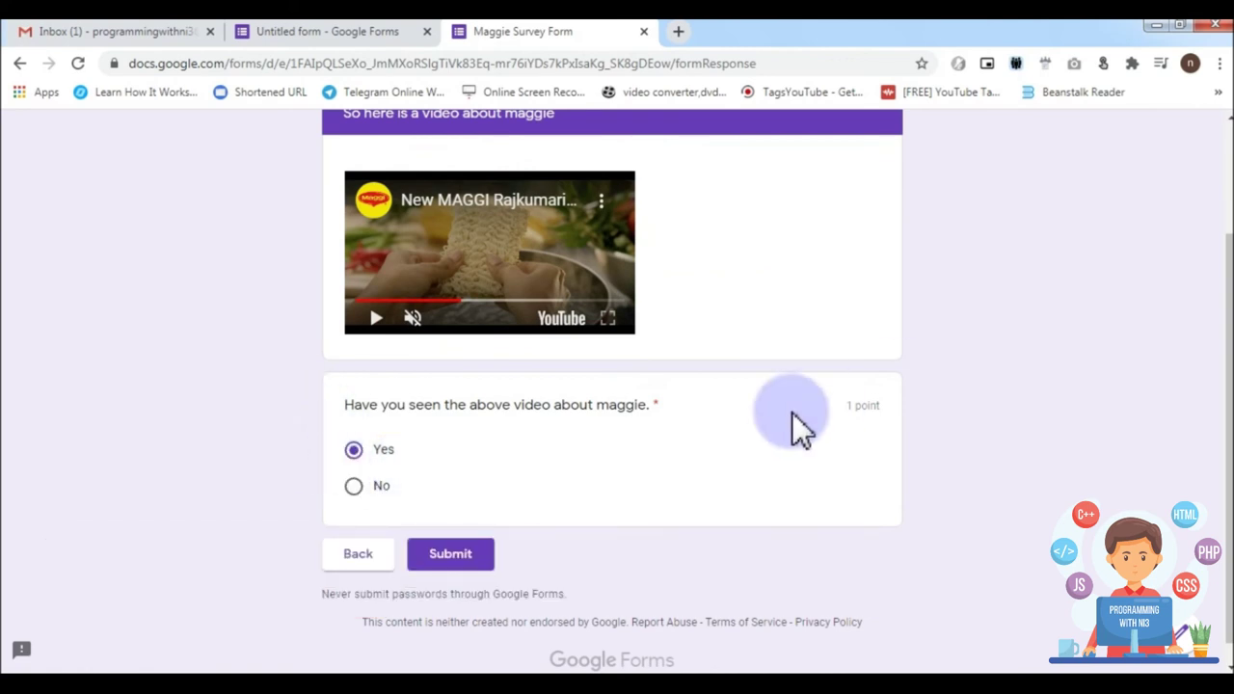
{"action": "left_click", "coordinate": [457, 559]}
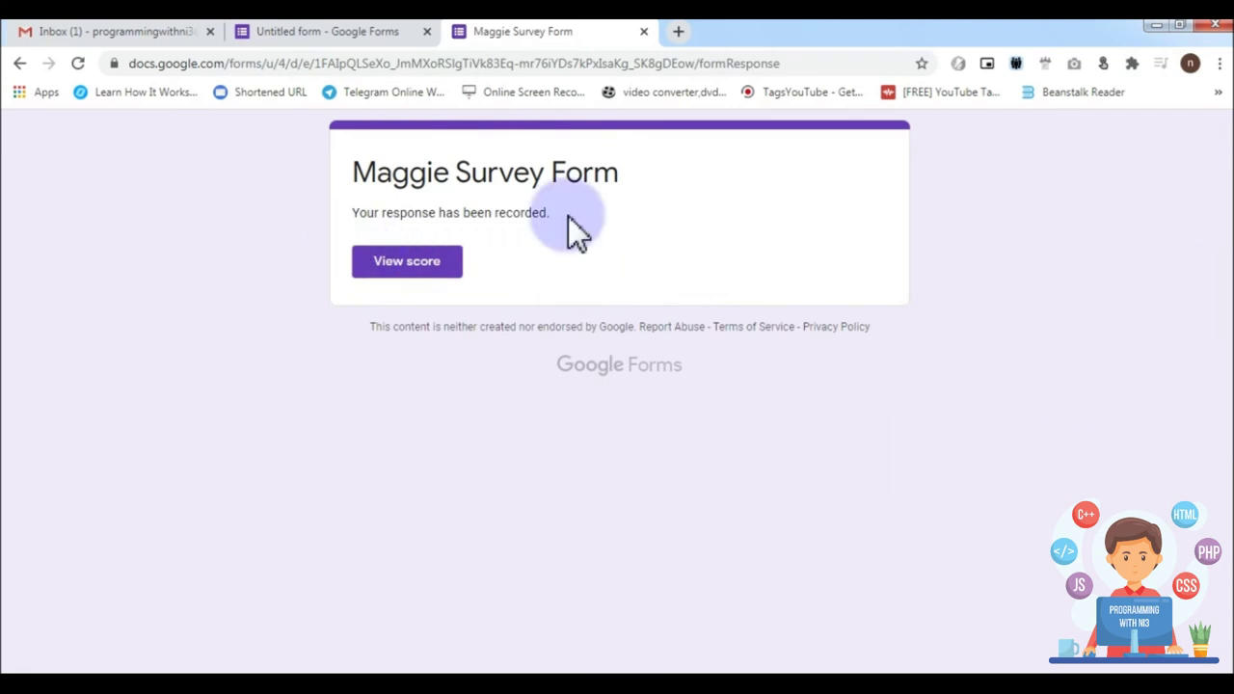
{"action": "left_click", "coordinate": [395, 270]}
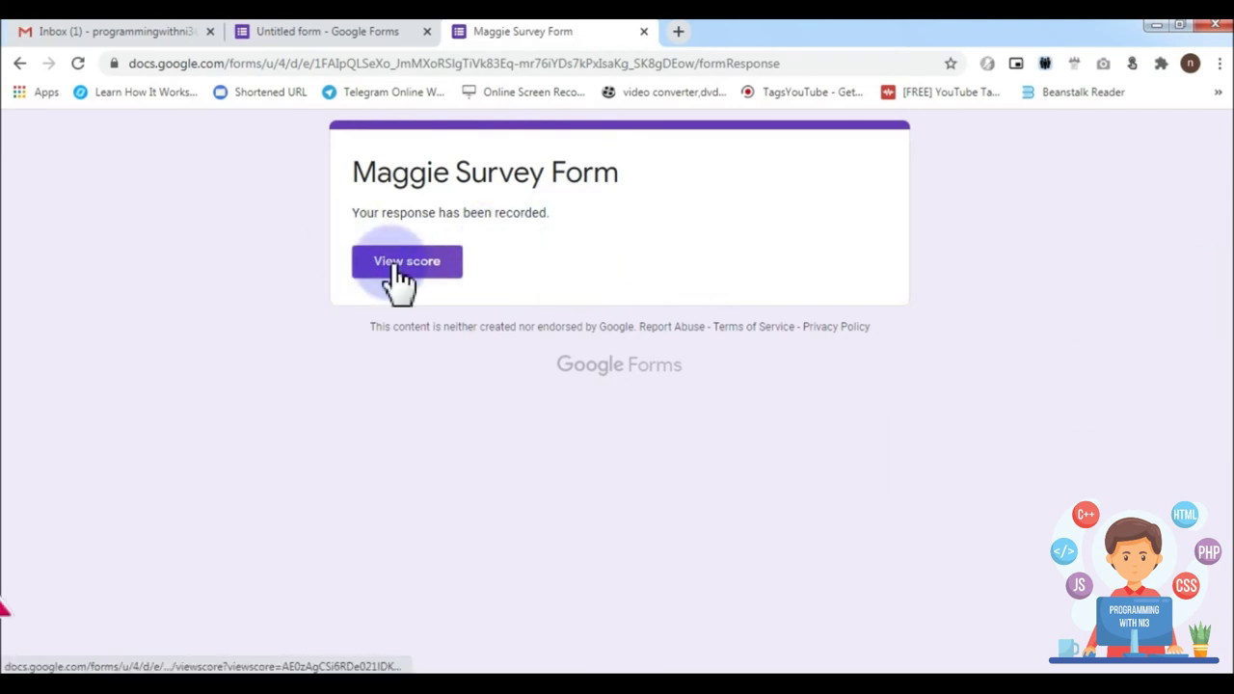
{"action": "key", "text": "ctrl+w"}
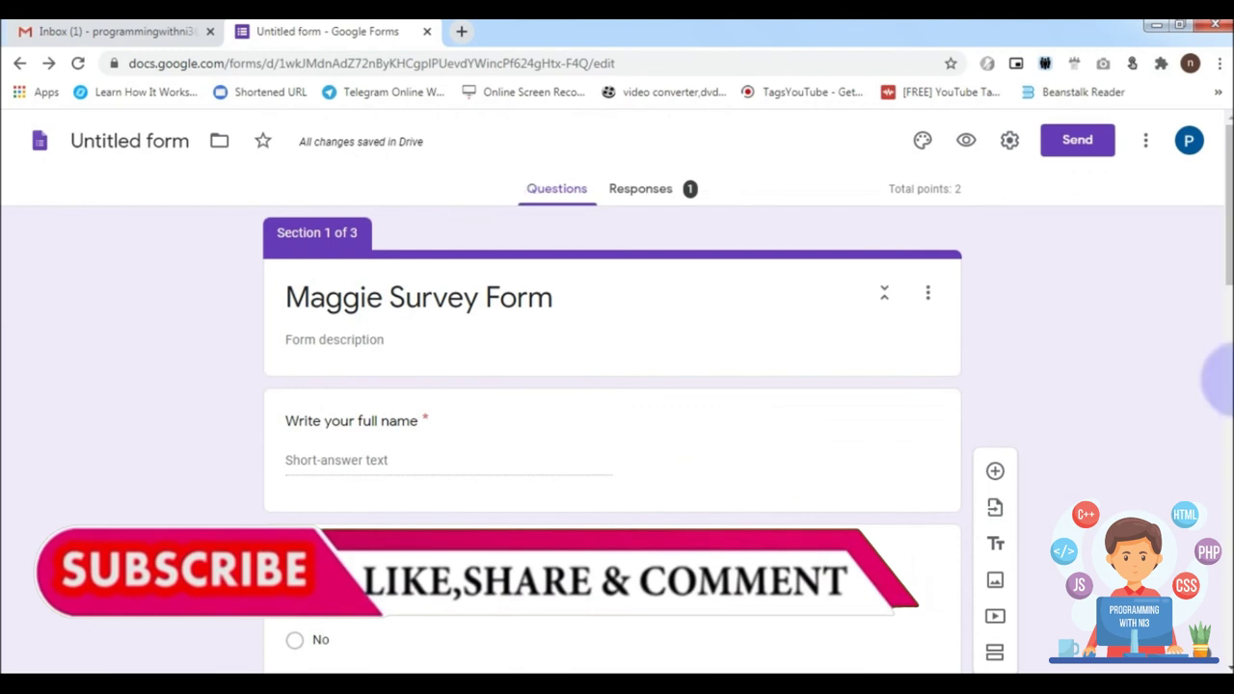
Step: In a new preview, enter a full name, answer Yes to knowing Maggie, and continue
{"action": "scroll", "coordinate": [617, 385], "scroll_direction": "down", "scroll_amount": 10}
{"action": "scroll", "coordinate": [733, 620], "scroll_direction": "up", "scroll_amount": 5}
{"action": "scroll", "coordinate": [733, 621], "scroll_direction": "down", "scroll_amount": 5}
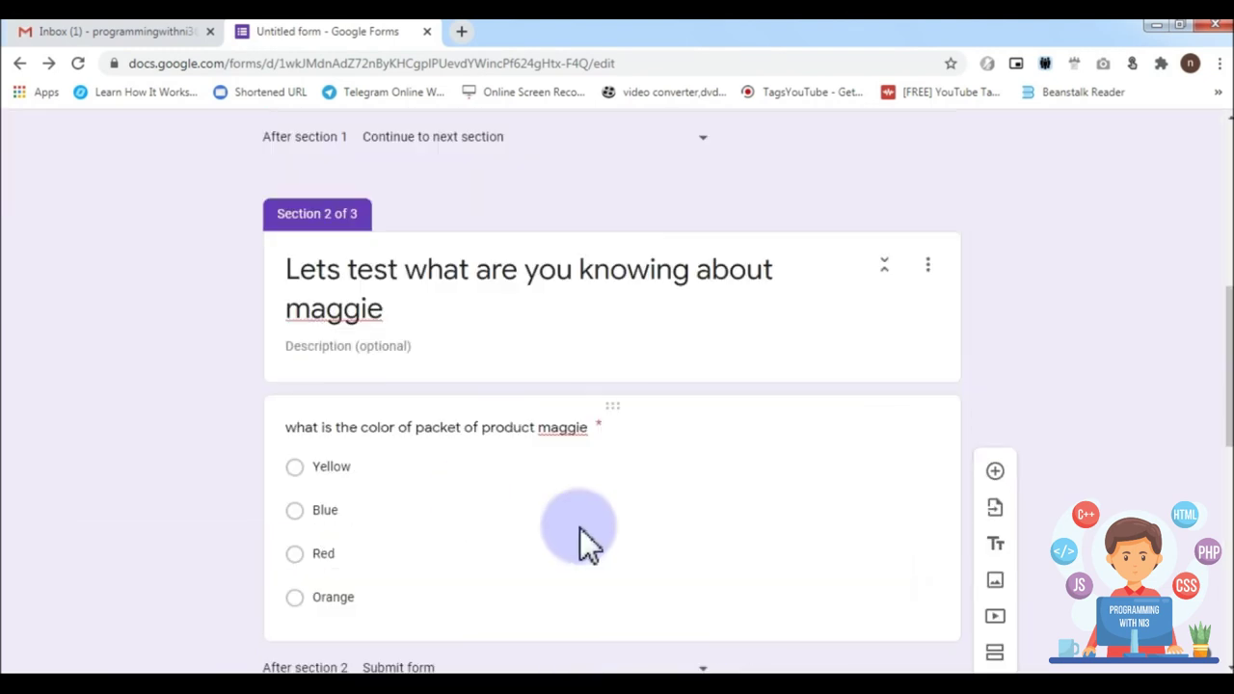
{"action": "scroll", "coordinate": [579, 528], "scroll_direction": "up", "scroll_amount": 10}
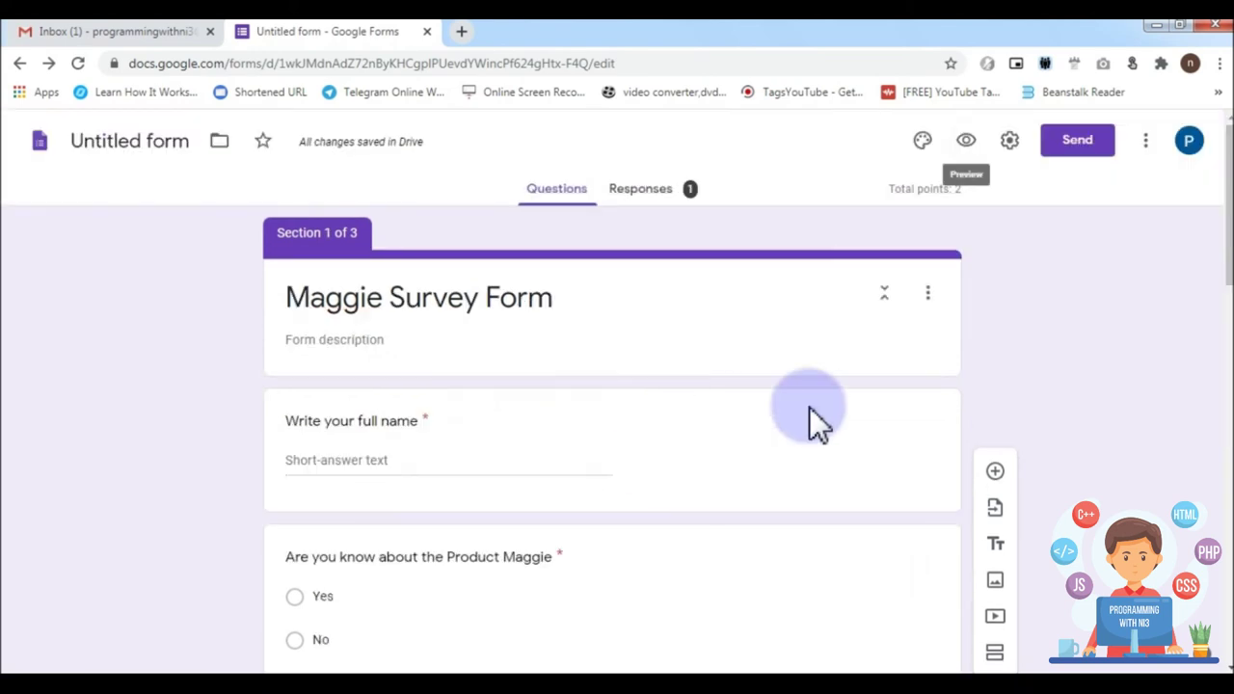
{"action": "left_click", "coordinate": [964, 140]}
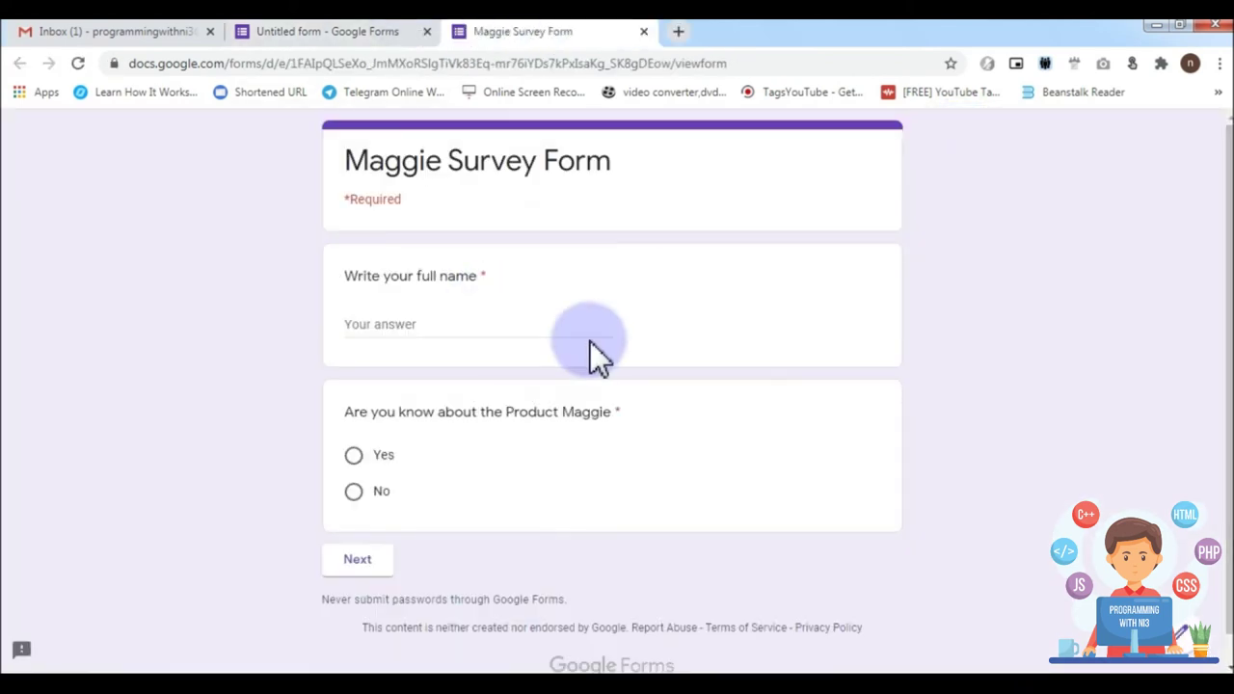
{"action": "left_click", "coordinate": [385, 325]}
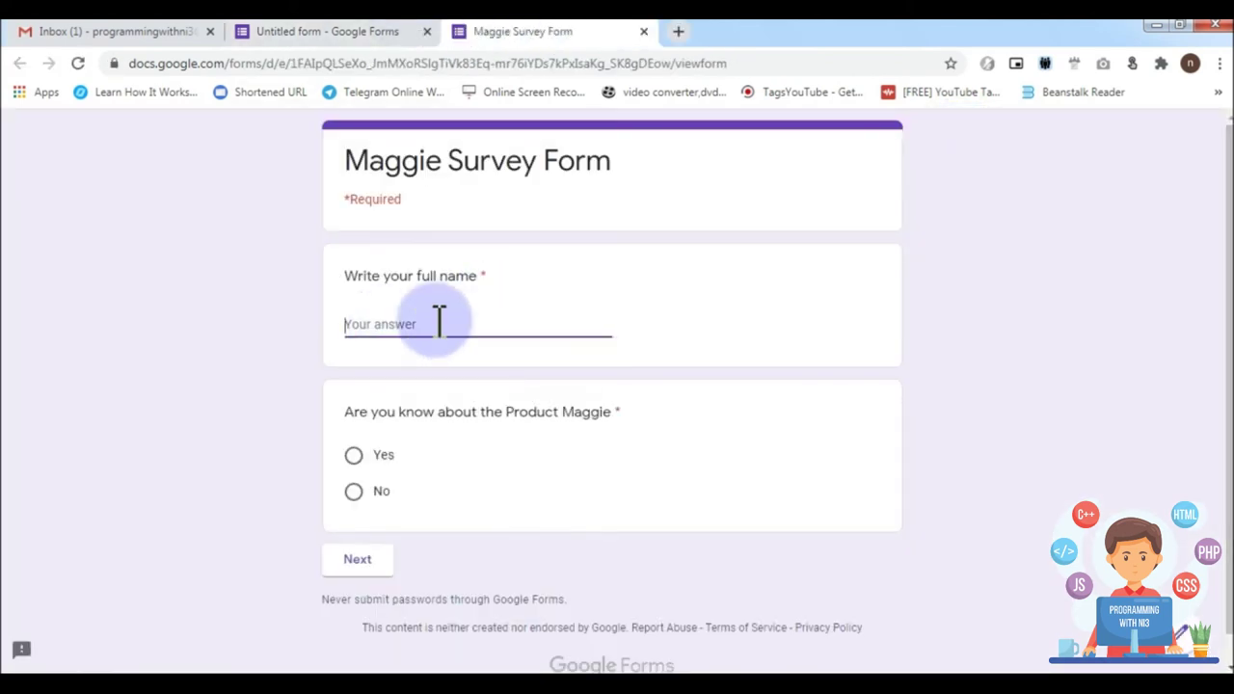
{"action": "type", "text": "Raj"}
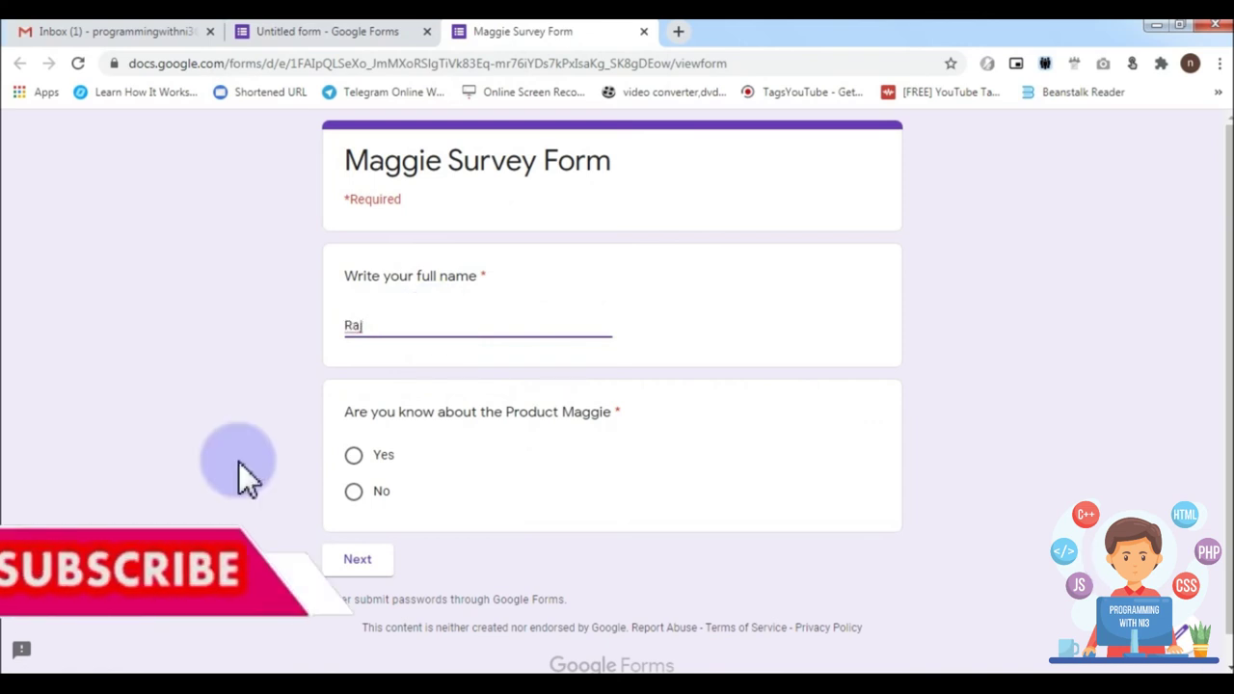
{"action": "left_click", "coordinate": [354, 456]}
{"action": "left_click", "coordinate": [359, 564]}
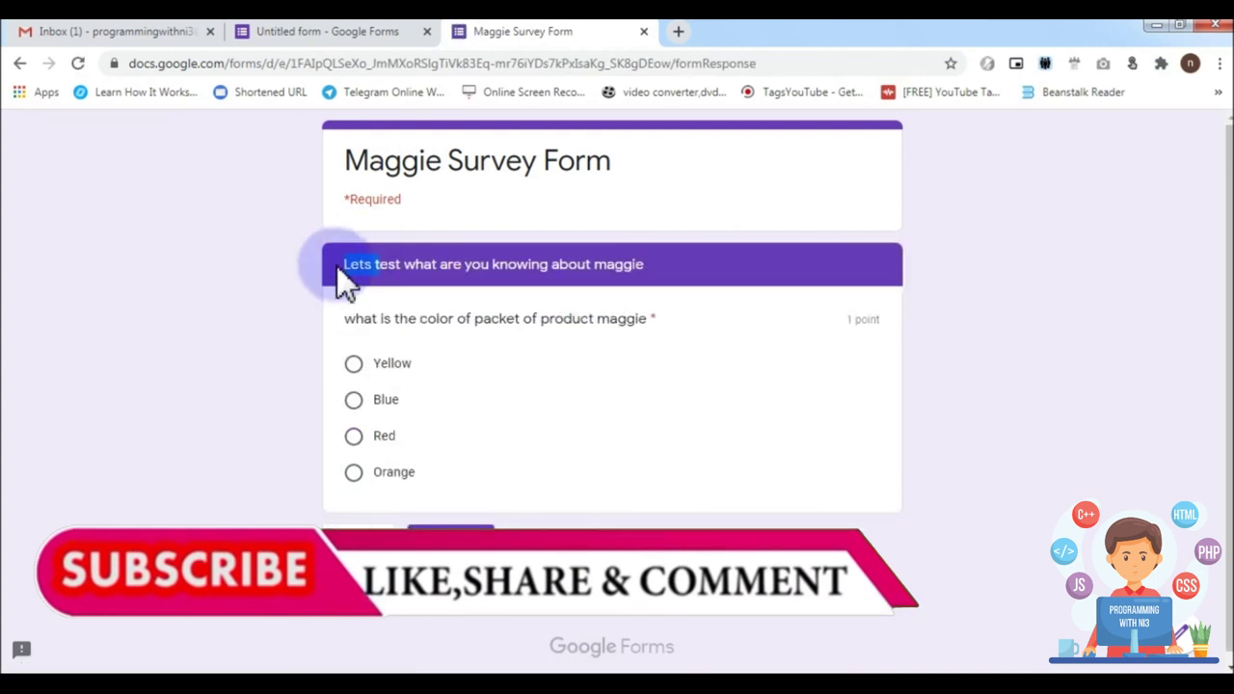
Step: Choose Yellow as the packet colour and submit the response
{"action": "left_click_drag", "start_coordinate": [336, 265], "coordinate": [694, 271]}
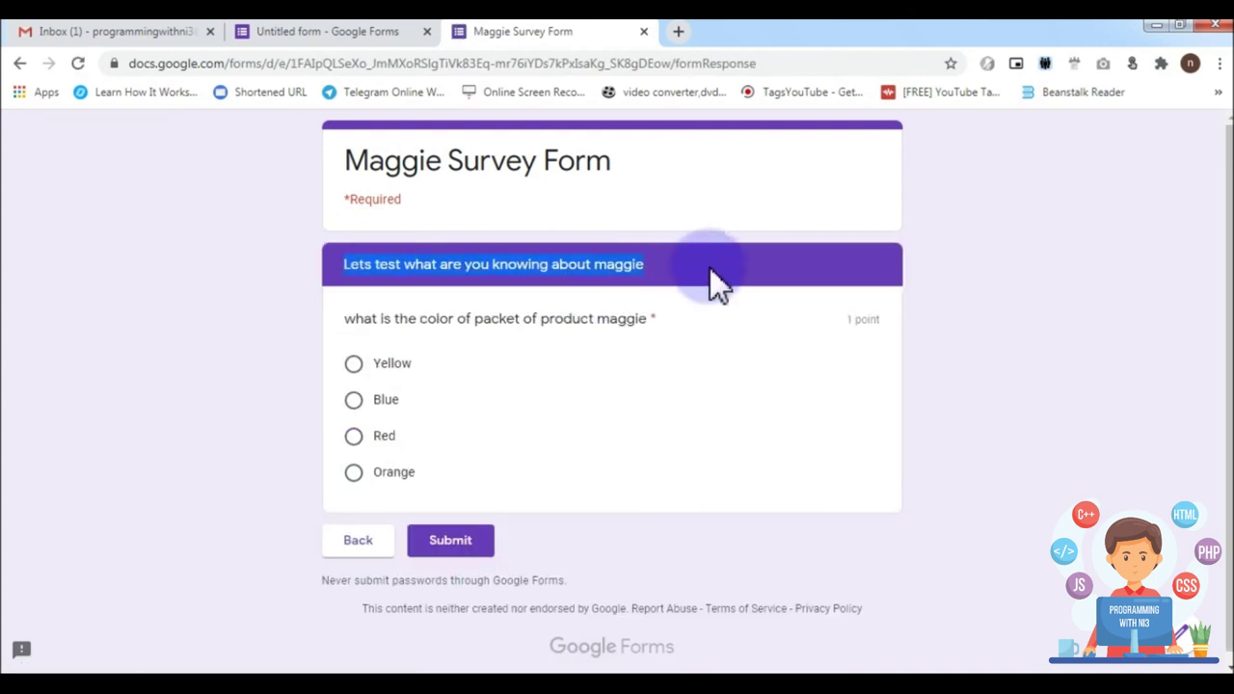
{"action": "left_click", "coordinate": [350, 320]}
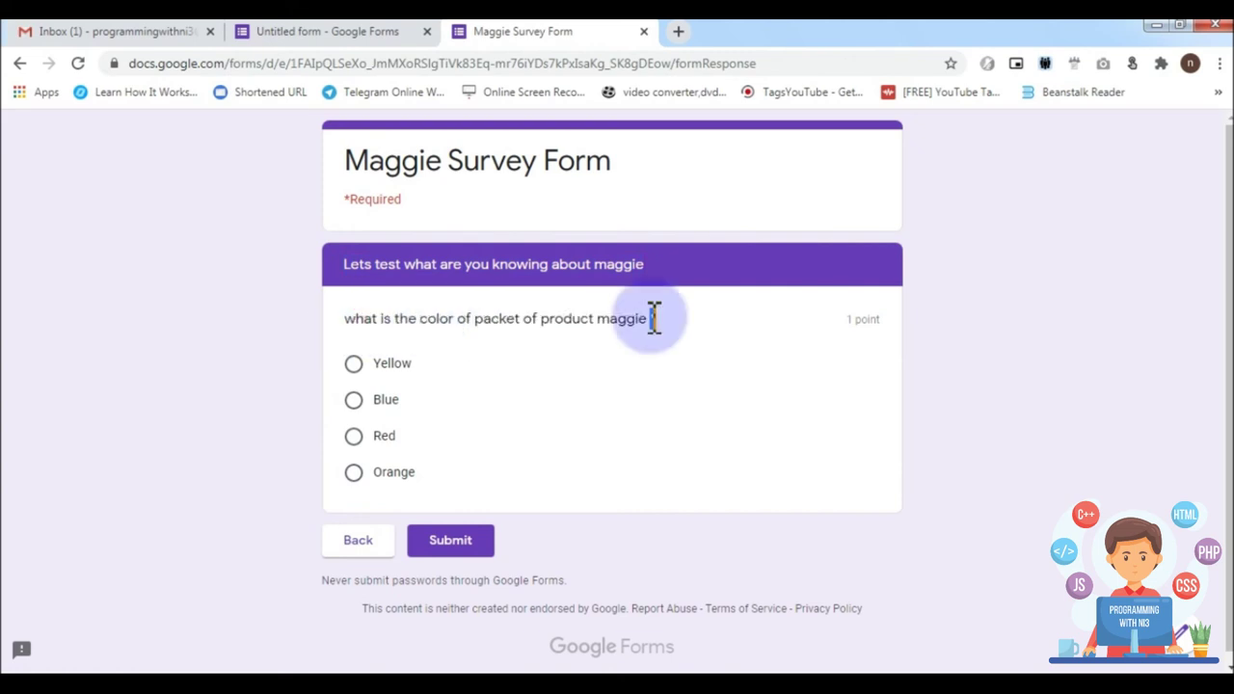
{"action": "left_click", "coordinate": [351, 363]}
{"action": "left_click", "coordinate": [436, 528]}
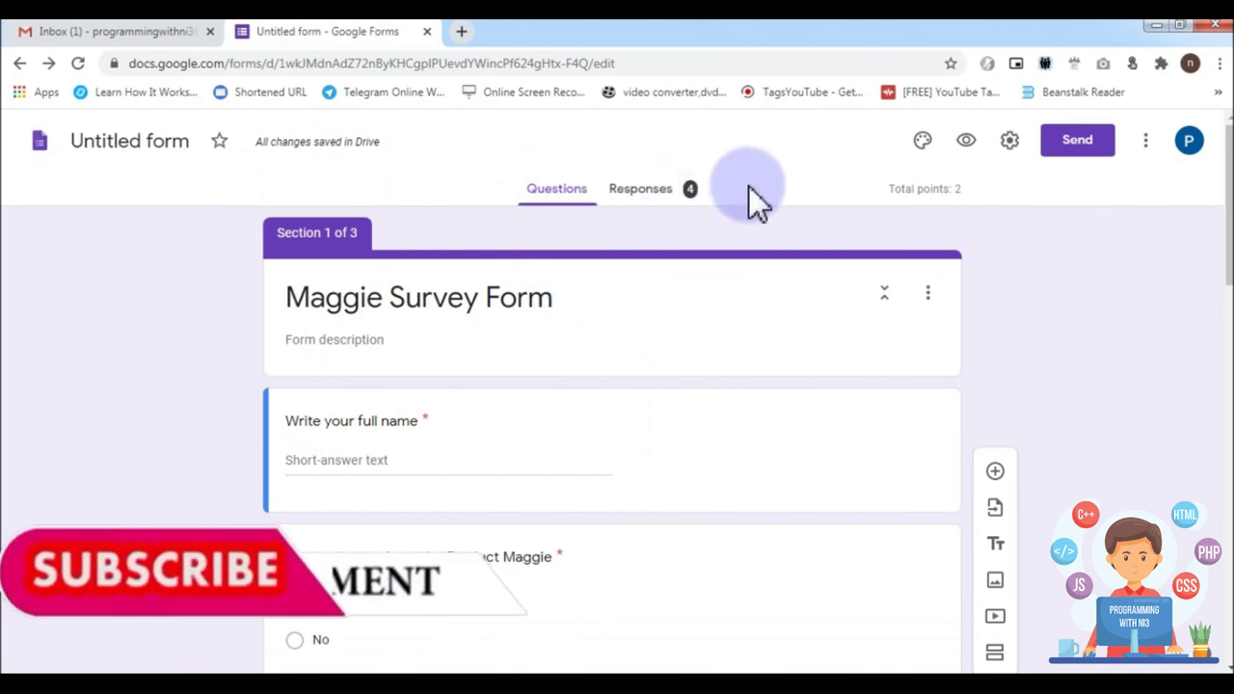
{"action": "scroll", "coordinate": [687, 387], "scroll_direction": "down", "scroll_amount": 10}
{"action": "scroll", "coordinate": [687, 386], "scroll_direction": "up", "scroll_amount": 1}
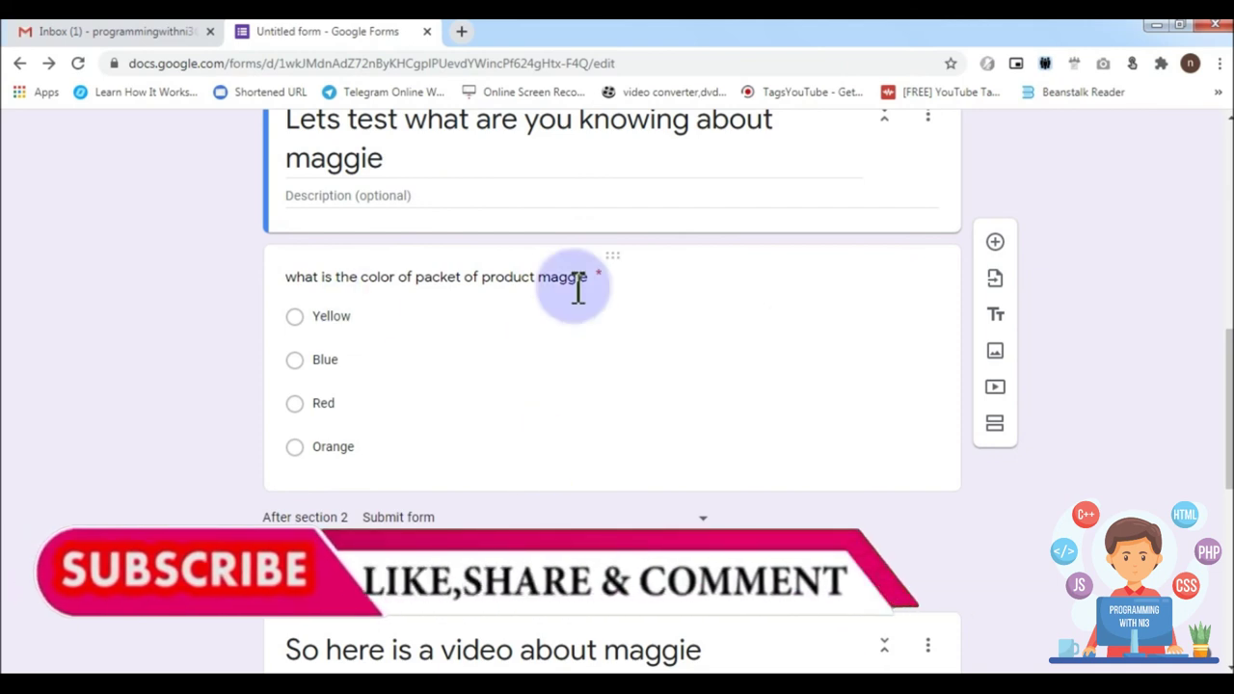
{"action": "scroll", "coordinate": [607, 250], "scroll_direction": "up", "scroll_amount": 10}
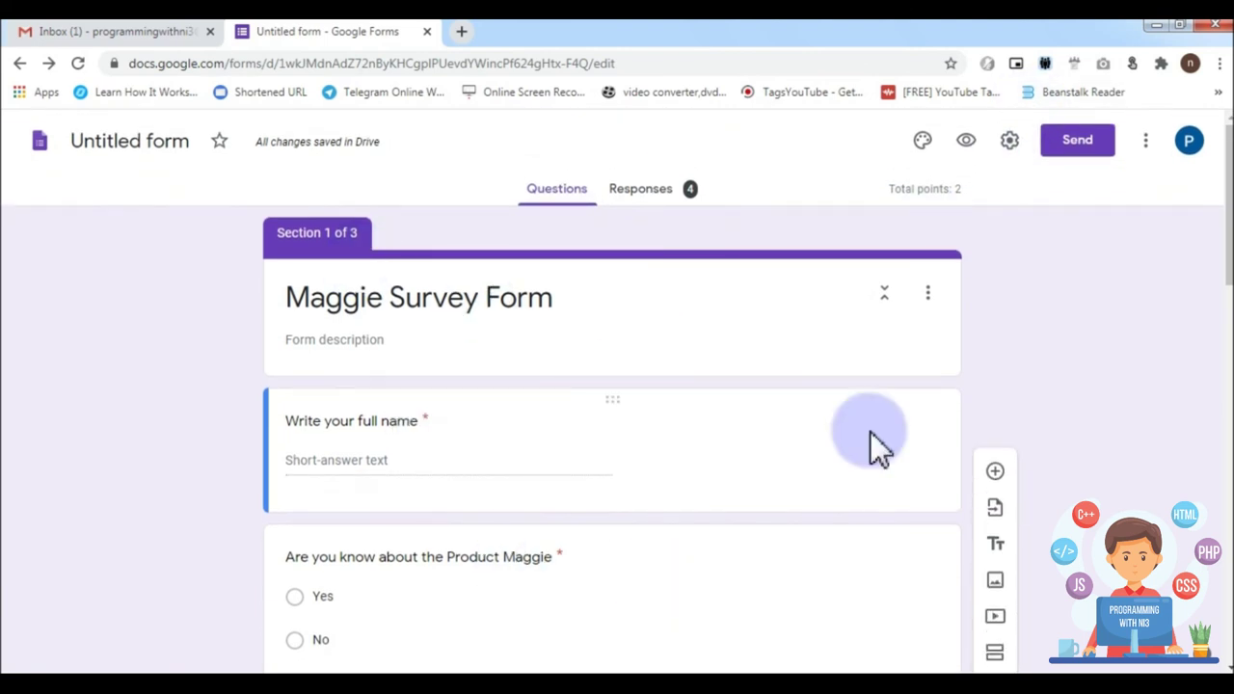
{"action": "triple_click", "coordinate": [367, 299]}
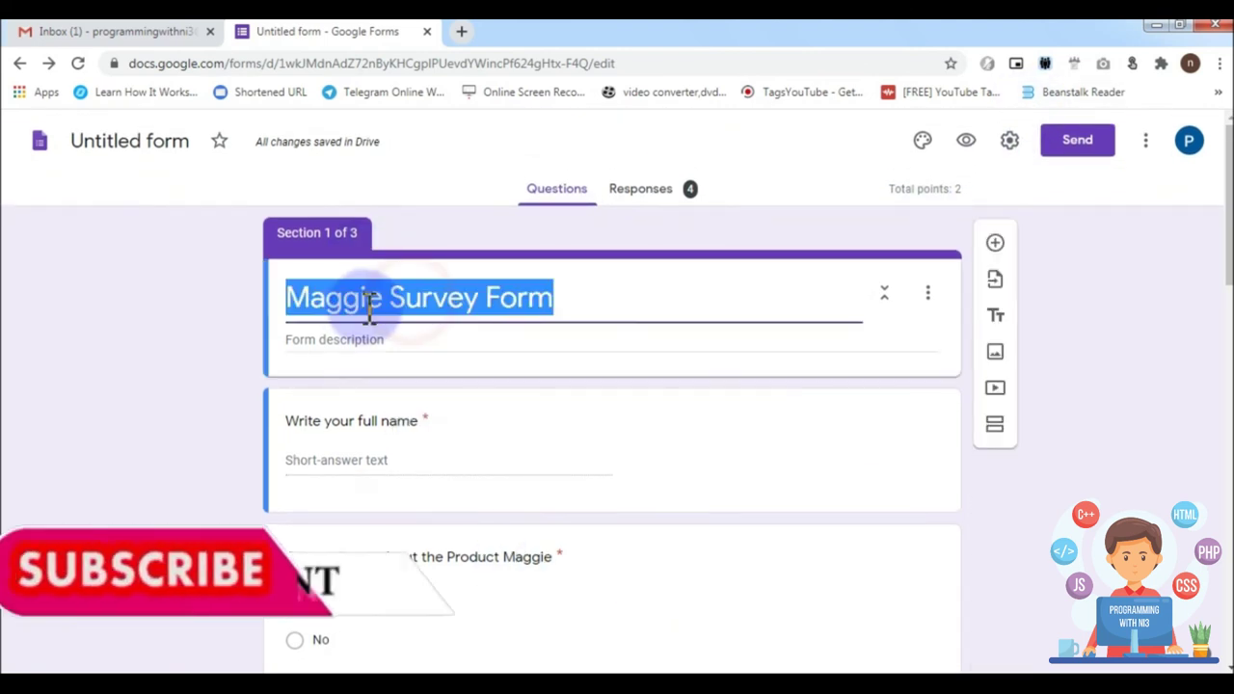
Step: Name the file 'Maggie Survey Form' after its title, then show the Quizzes settings
{"action": "left_click", "coordinate": [771, 258]}
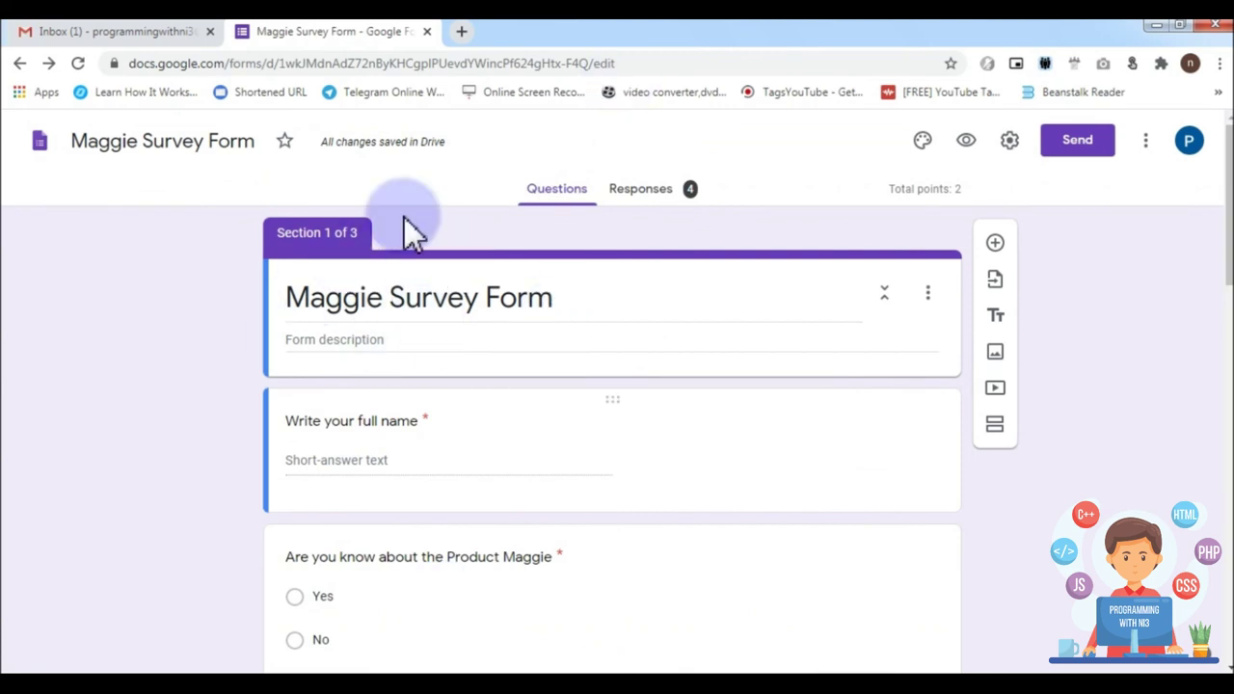
{"action": "mouse_move", "coordinate": [694, 575]}
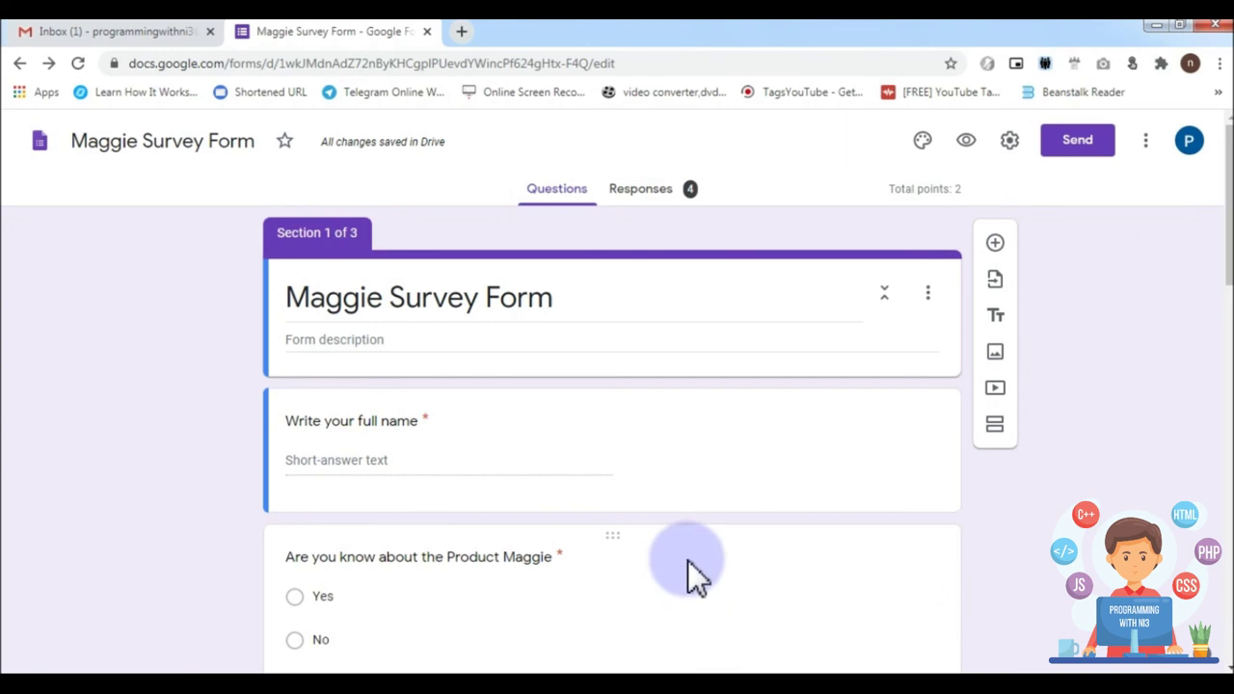
{"action": "left_click", "coordinate": [1009, 140]}
{"action": "left_click", "coordinate": [777, 221]}
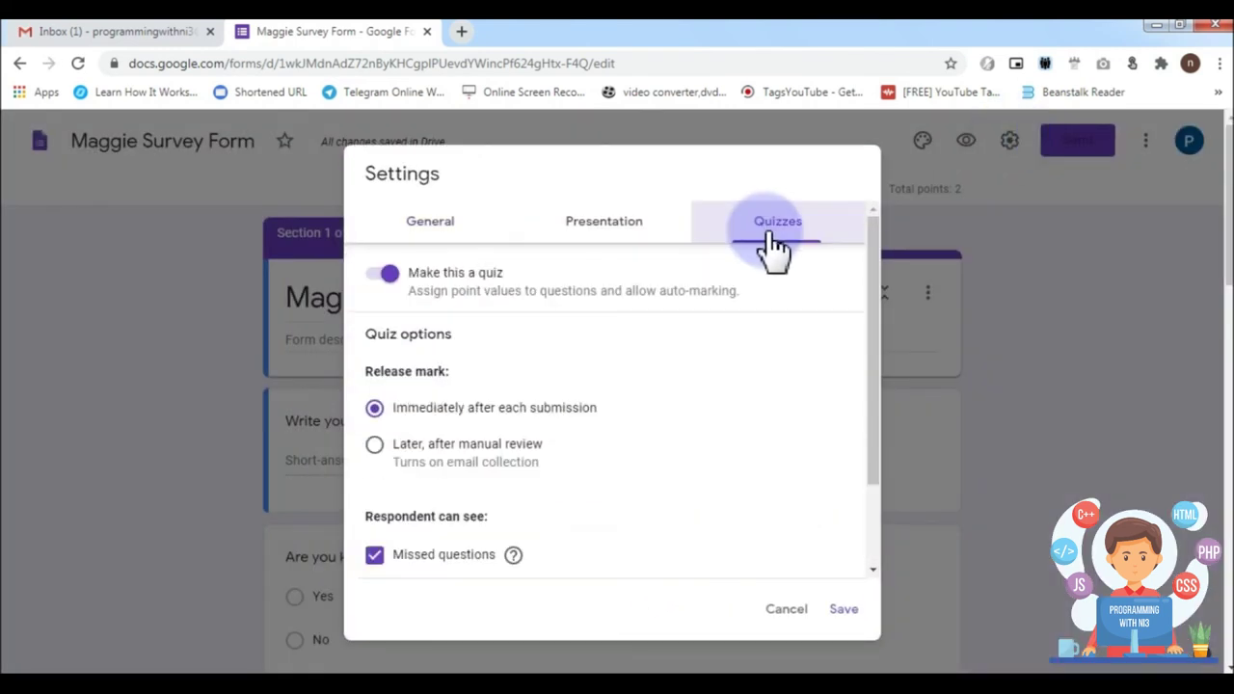
Step: Set Release mark to 'Later, after manual review' and save, enabling email collection
{"action": "left_click", "coordinate": [374, 444]}
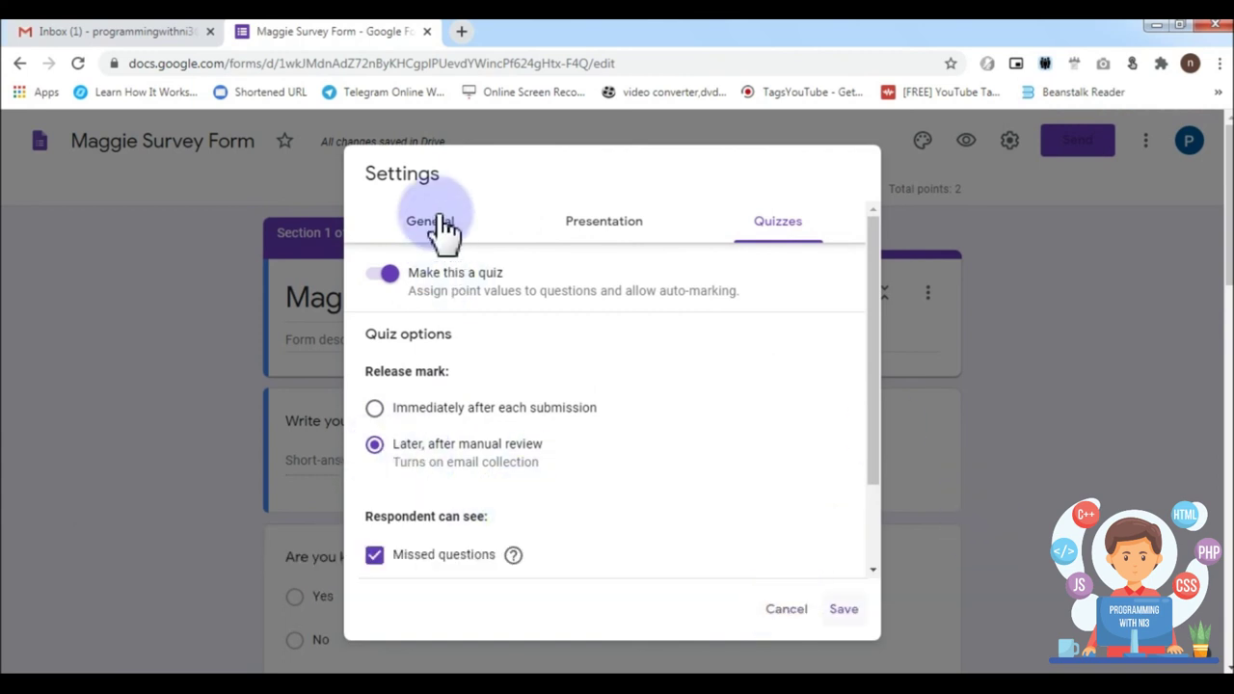
{"action": "left_click", "coordinate": [836, 608]}
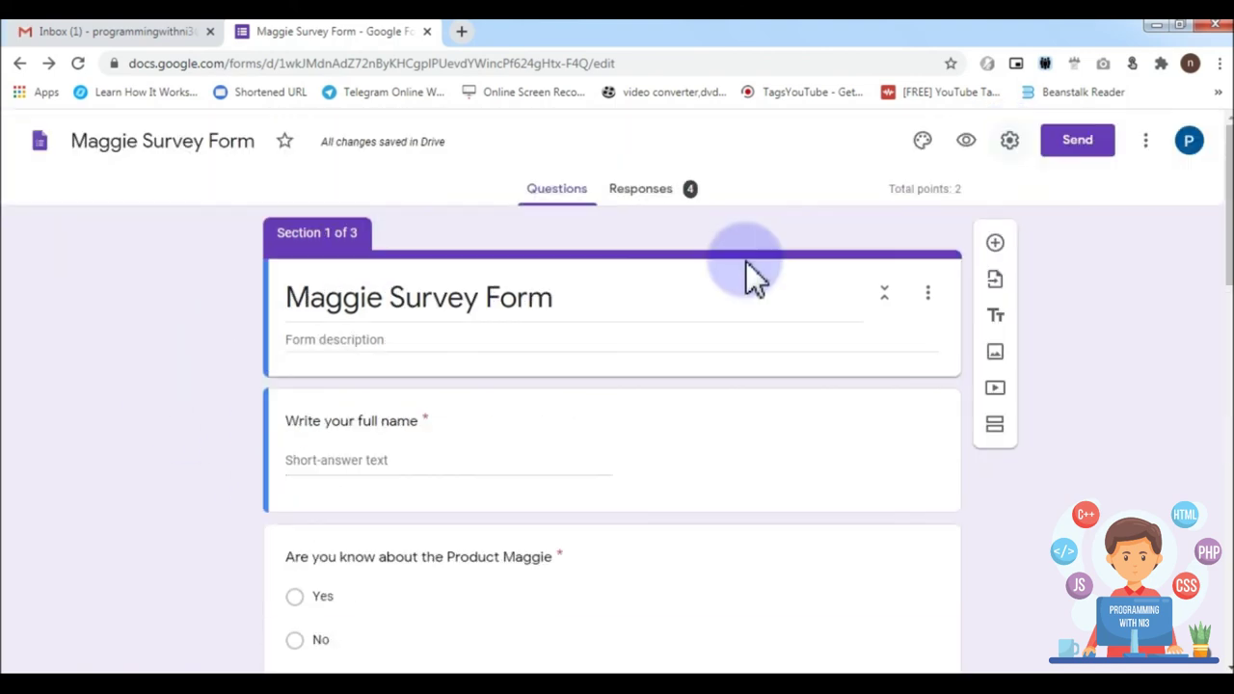
{"action": "left_click", "coordinate": [1012, 137]}
{"action": "left_click", "coordinate": [763, 231]}
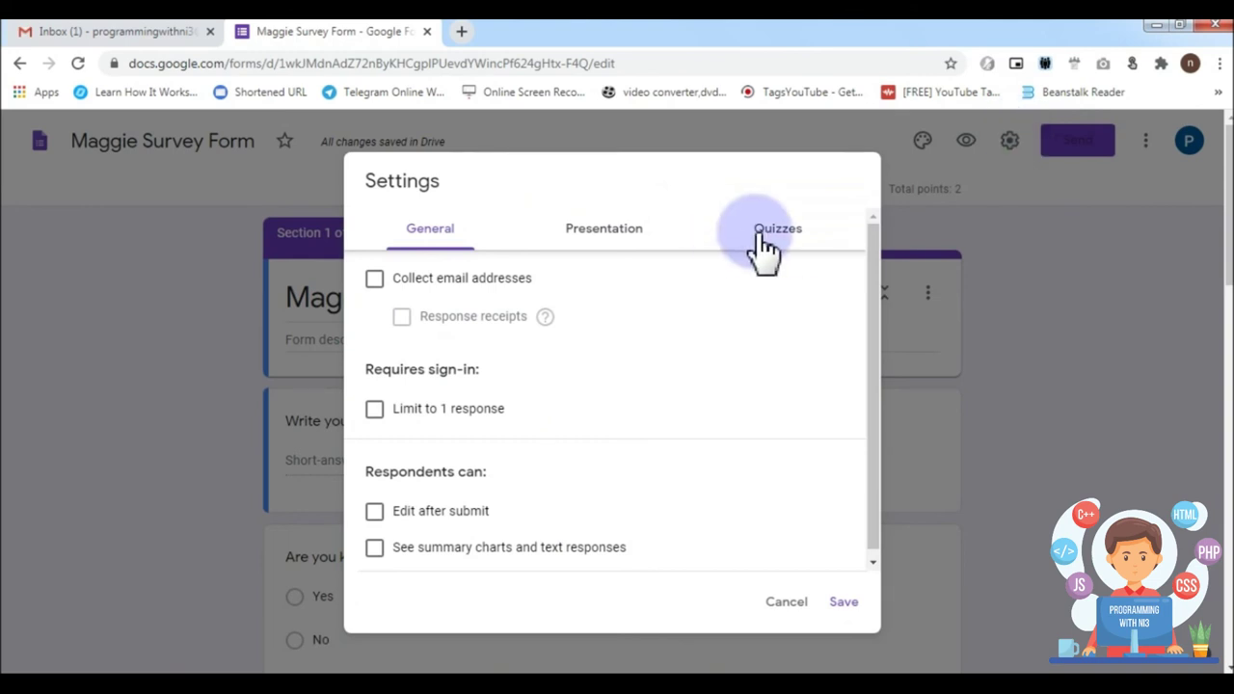
{"action": "left_click", "coordinate": [470, 449]}
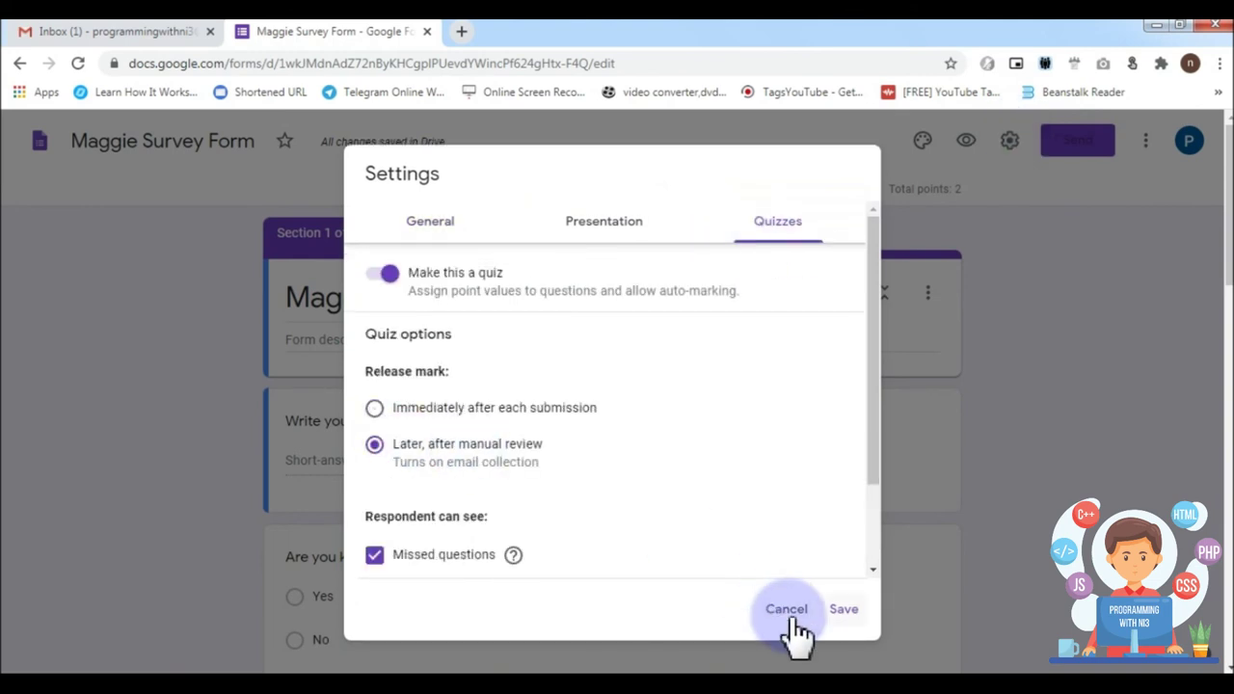
{"action": "left_click", "coordinate": [788, 613]}
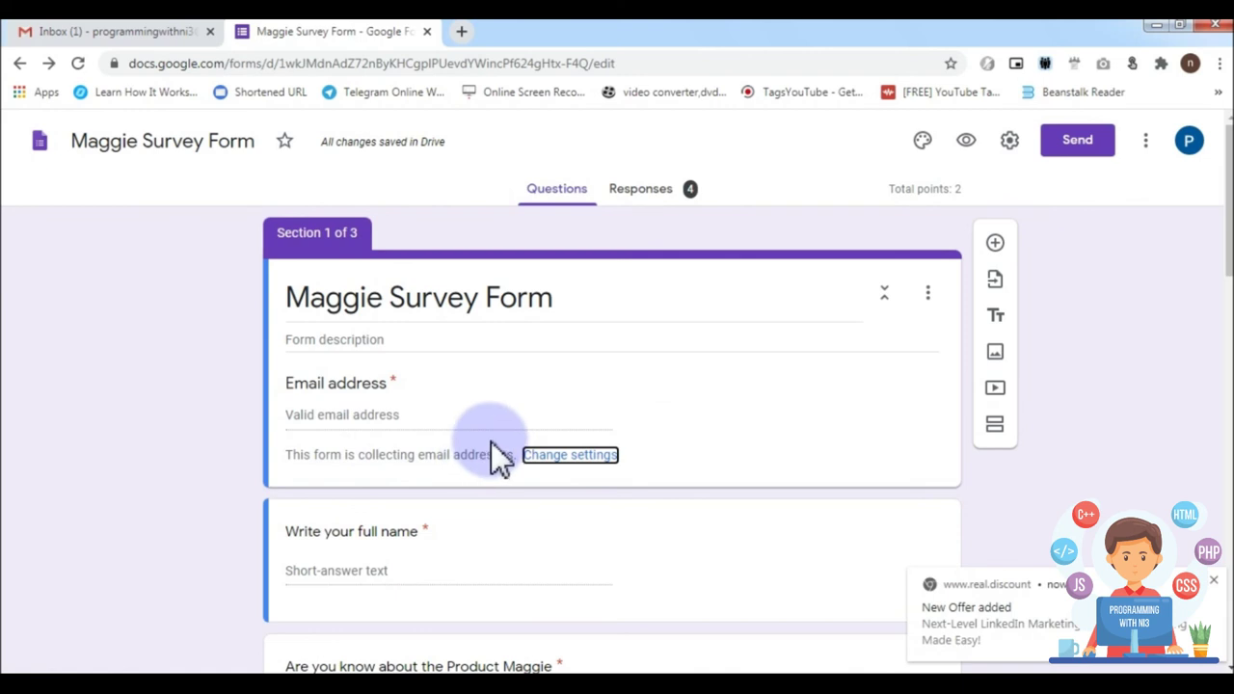
{"action": "left_click", "coordinate": [1213, 580]}
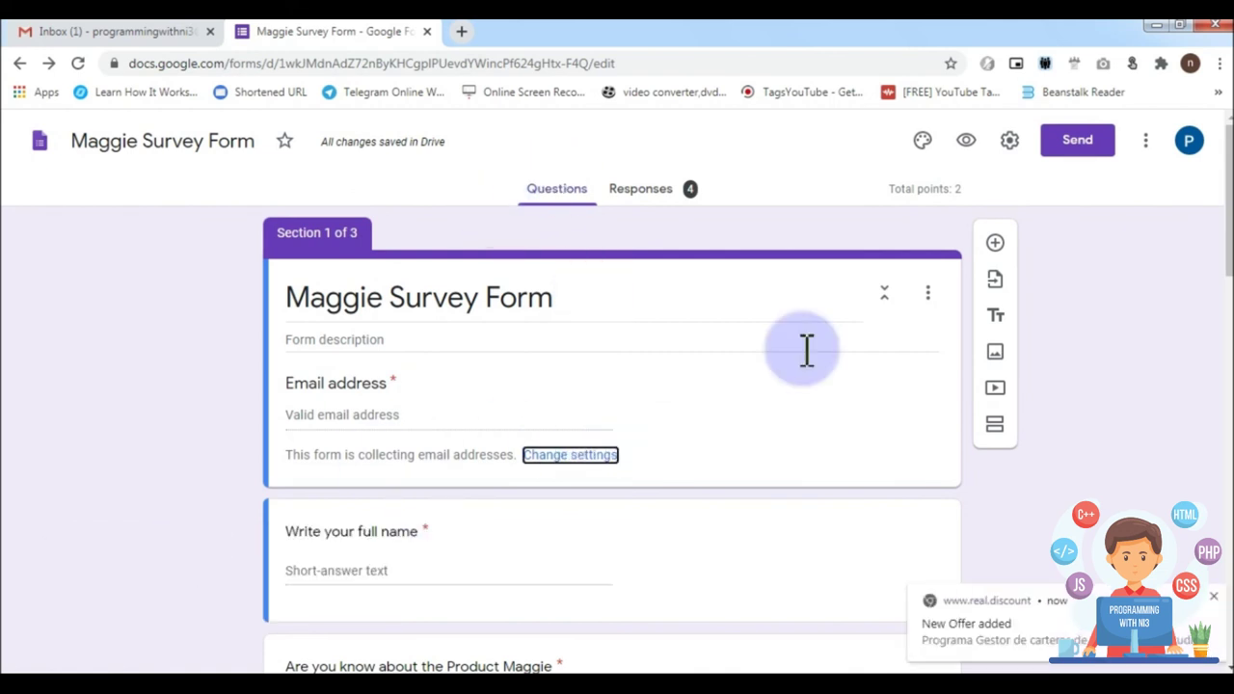
{"action": "left_click", "coordinate": [1213, 594]}
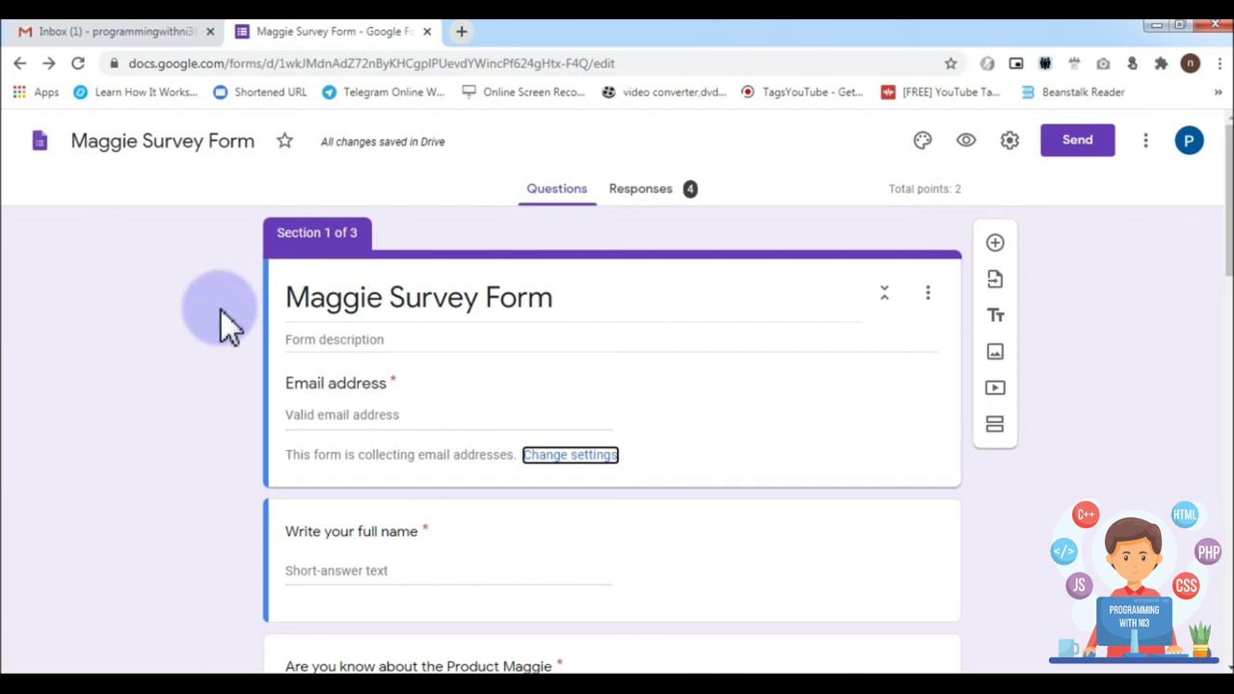